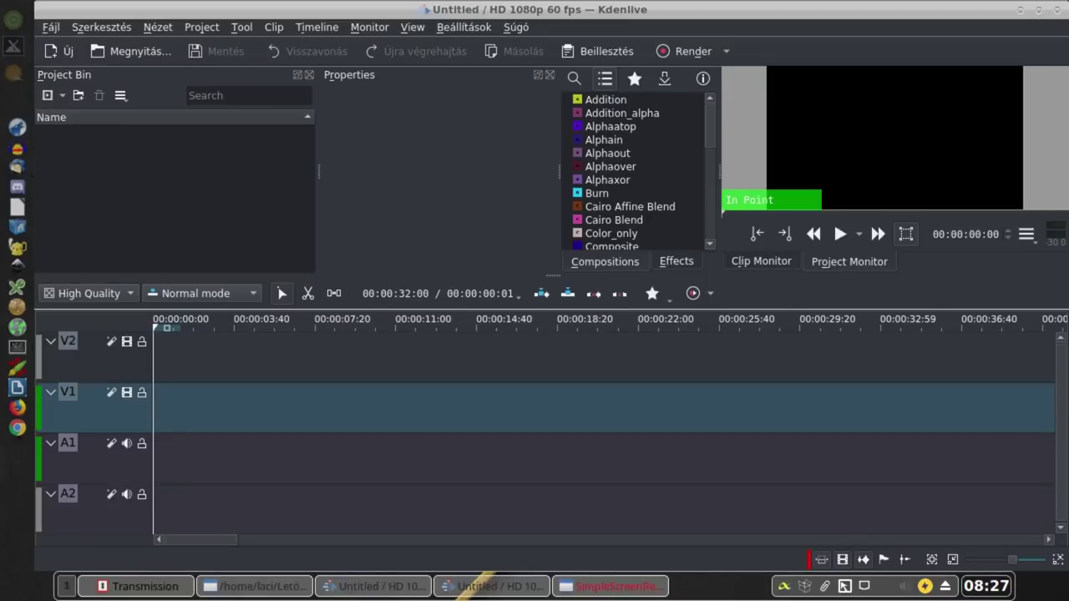
# - Save the current window layout in the second layout slot under the name alap2
pyautogui.click(412, 30)
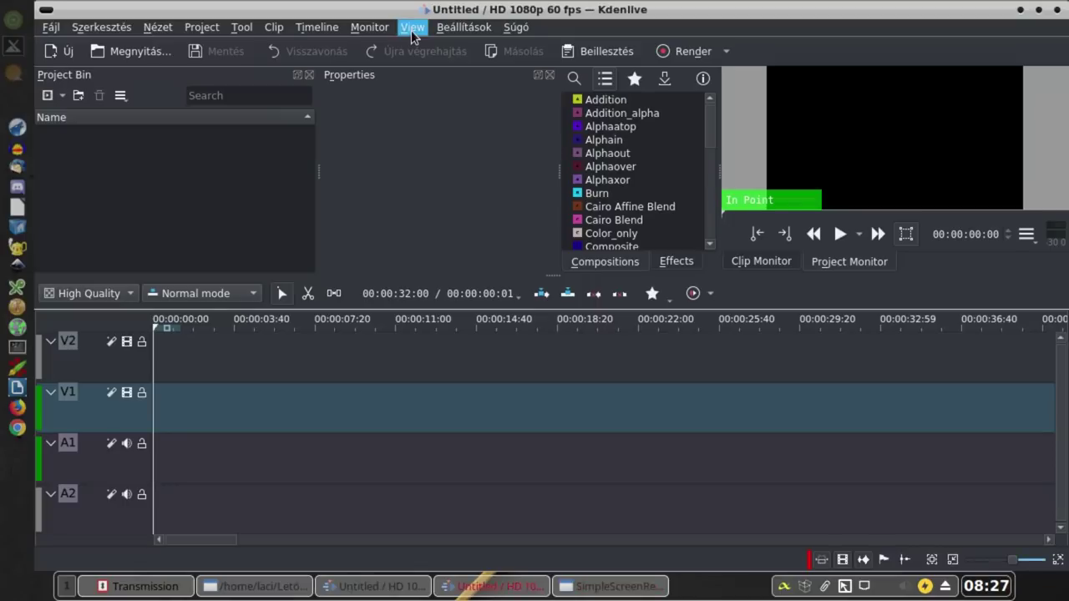
pyautogui.click(412, 34)
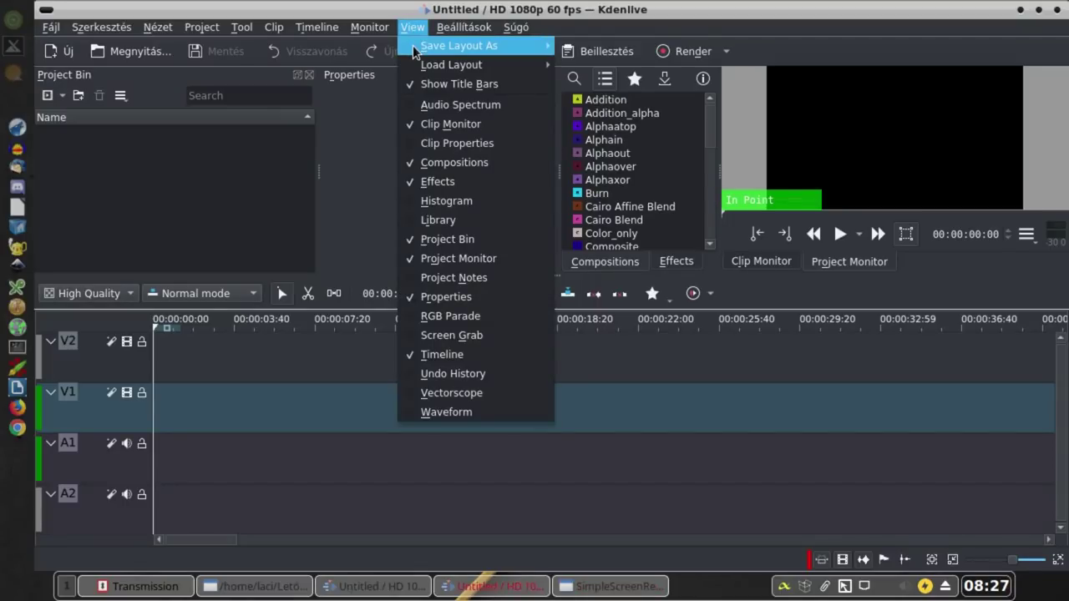
pyautogui.moveTo(412, 45)
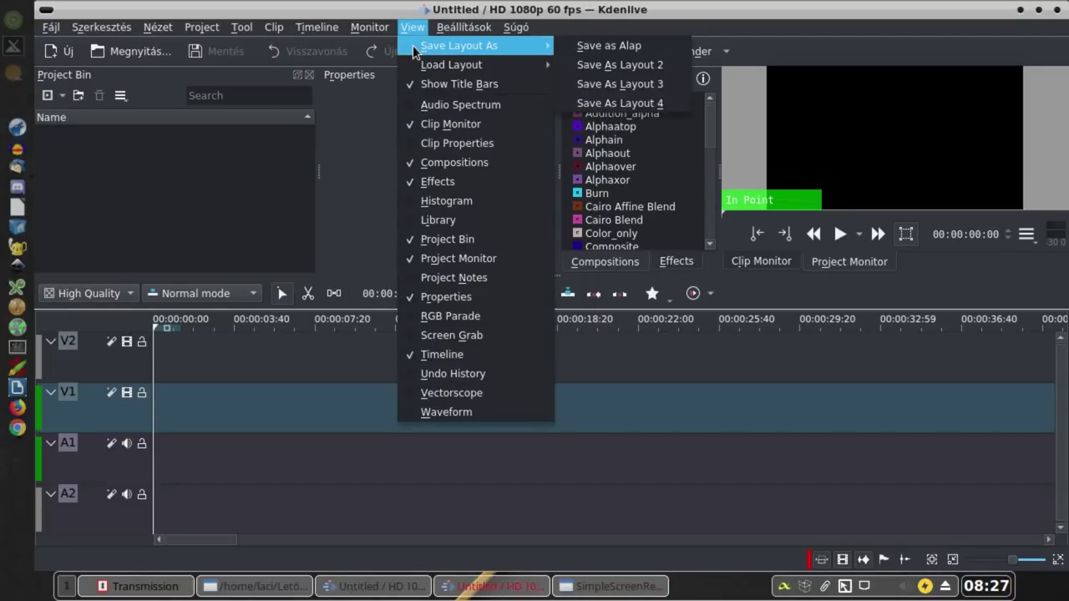
pyautogui.click(657, 65)
pyautogui.write('alap2')
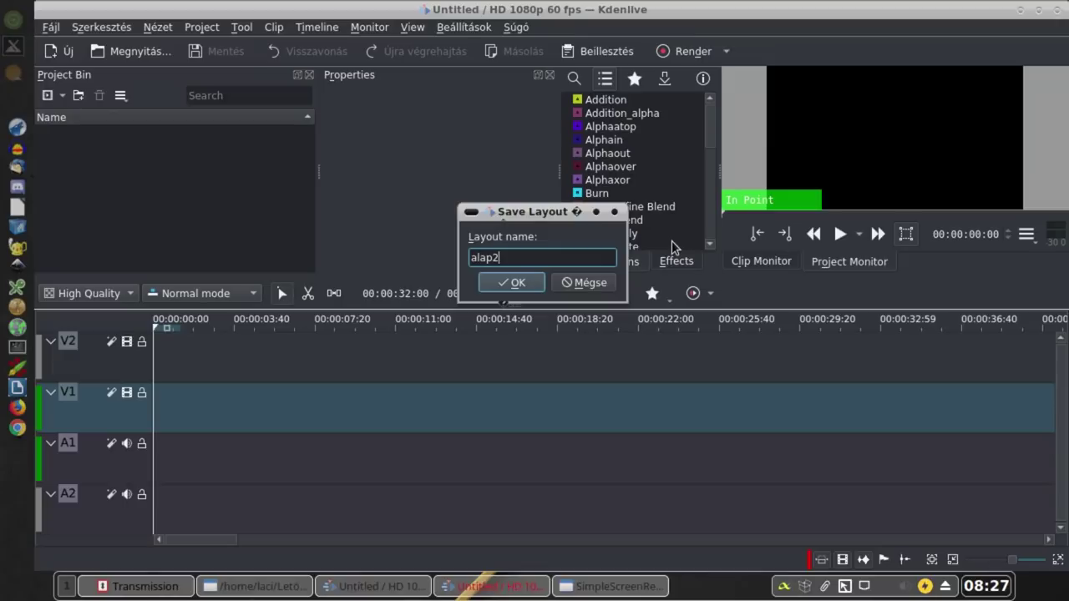
pyautogui.press('Return')
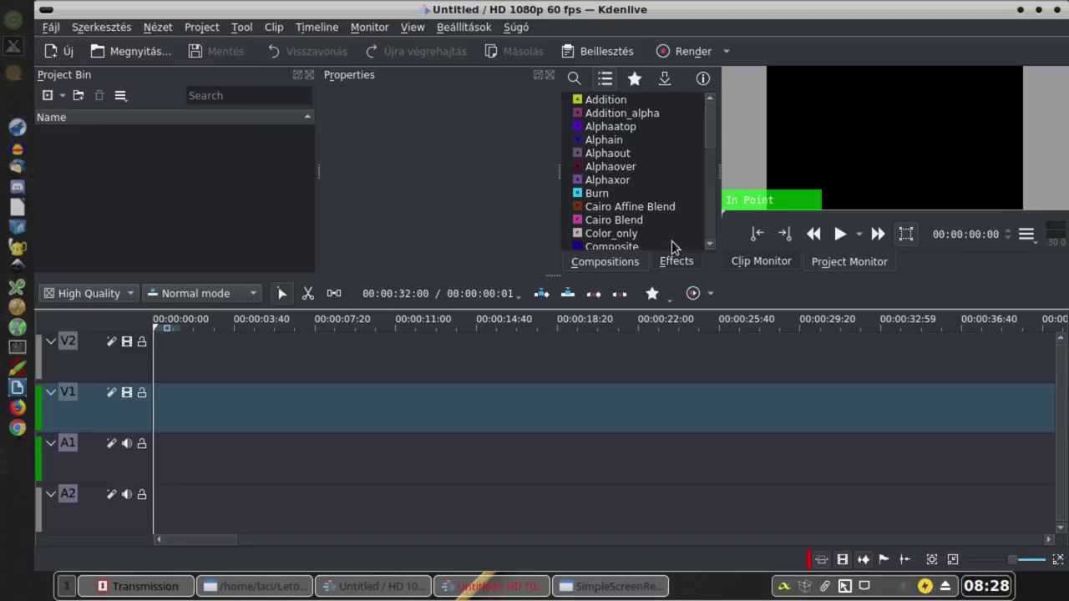
pyautogui.click(61, 98)
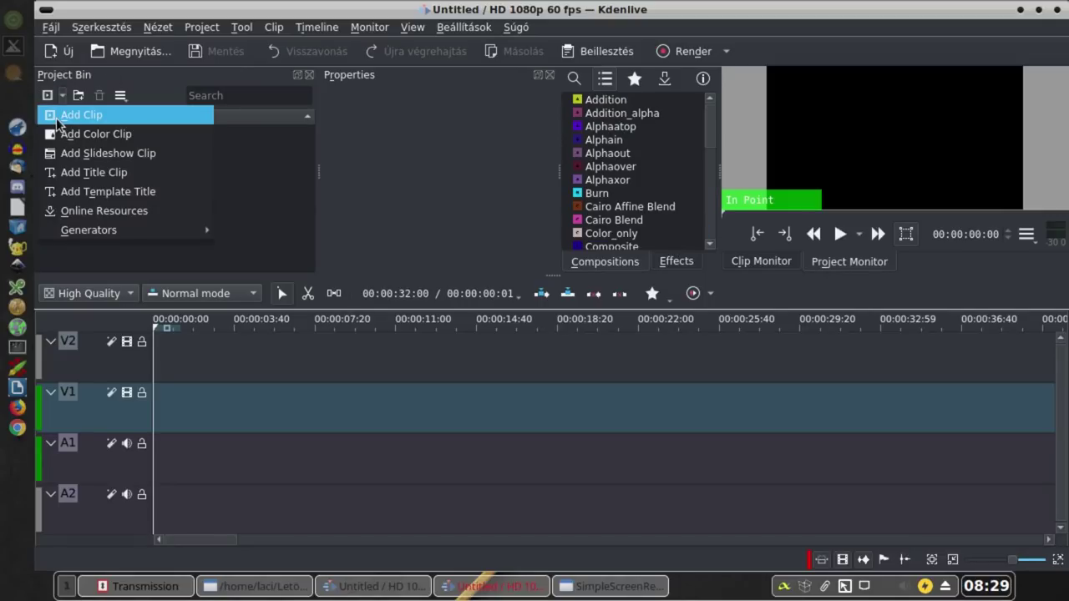
pyautogui.click(268, 187)
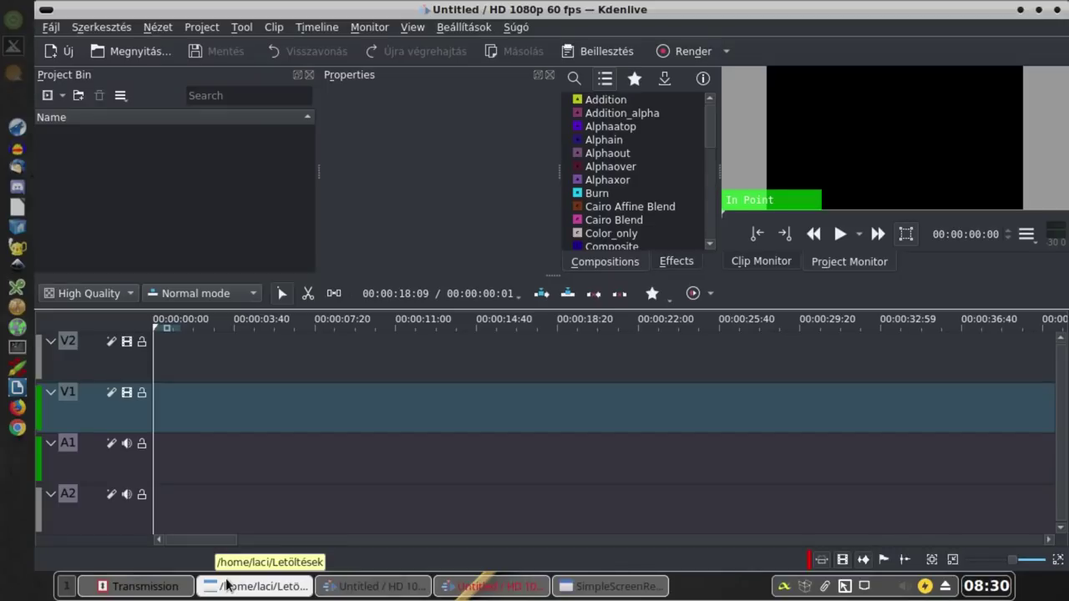
# - Switch to the file manager, arrange and enlarge its window beside the project bin, and open the KDEnlive_001 folder
pyautogui.click(227, 585)
pyautogui.moveTo(511, 322); pyautogui.dragTo(707, 177)
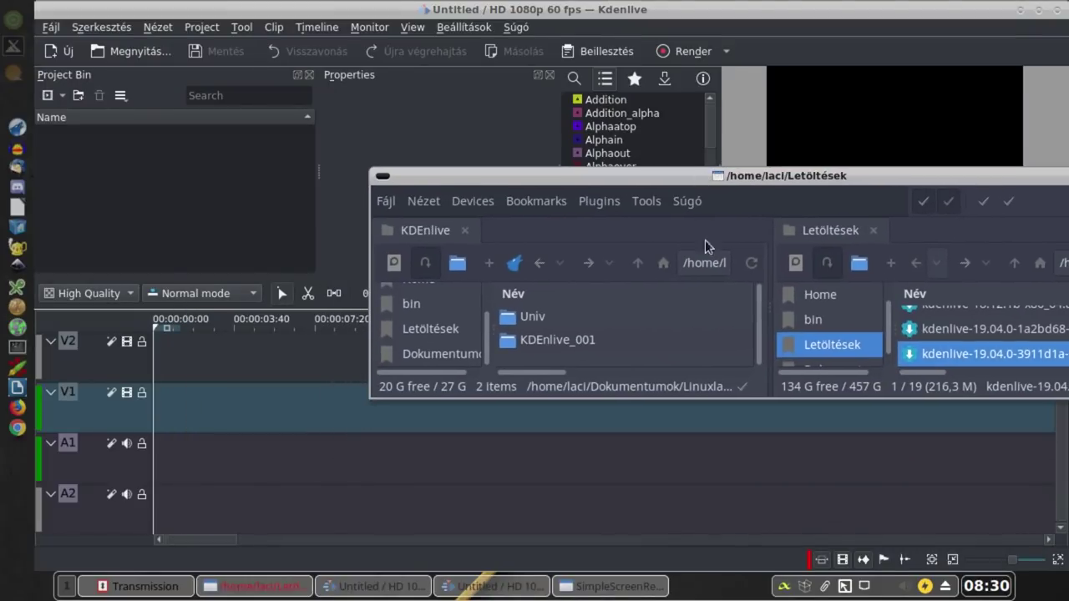
pyautogui.click(581, 347)
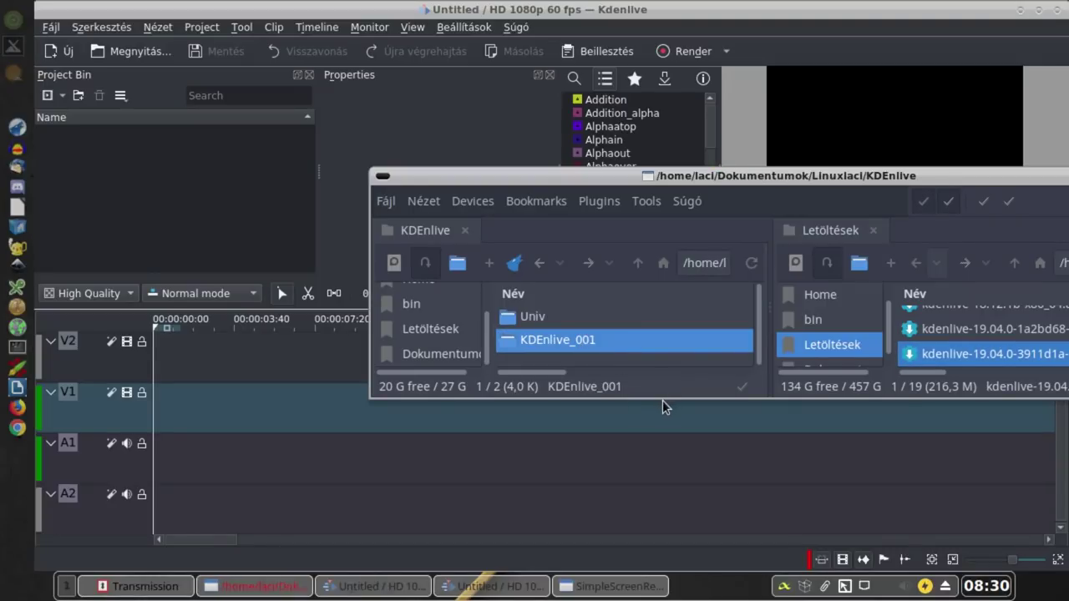
pyautogui.moveTo(662, 399); pyautogui.dragTo(665, 569)
pyautogui.doubleClick(531, 346)
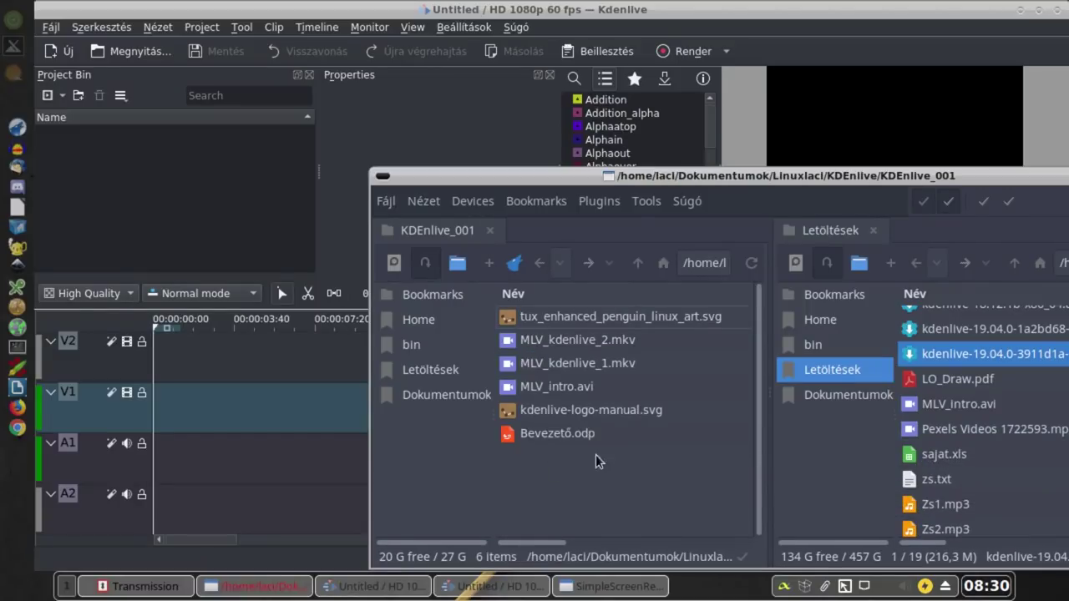
# - Import the whole KDEnlive_001 folder from the file manager into the project bin and expand it to see its clips
pyautogui.click(638, 263)
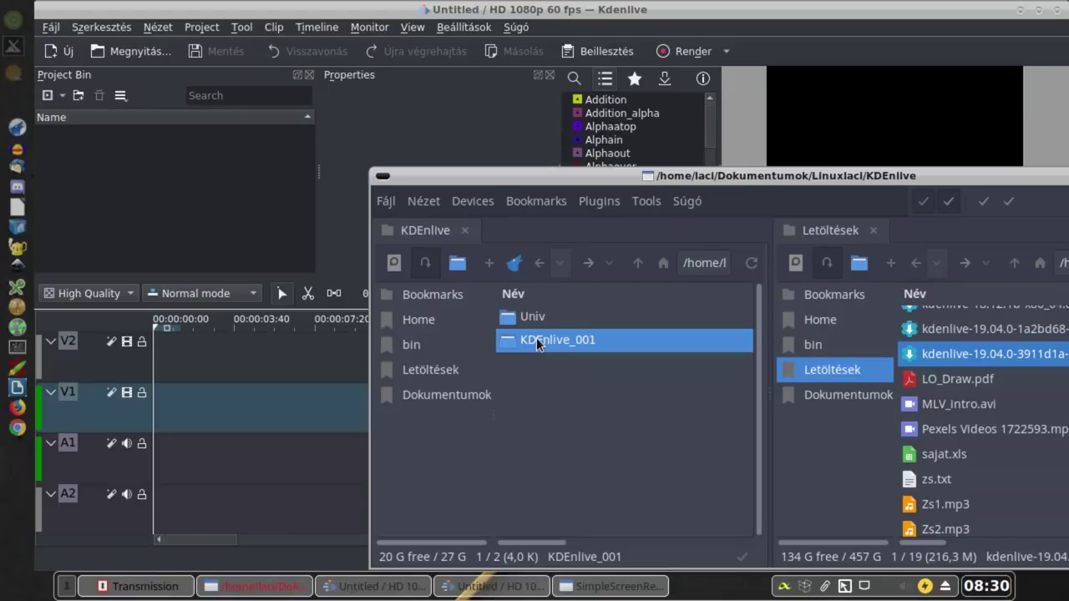
pyautogui.moveTo(536, 338); pyautogui.dragTo(179, 205)
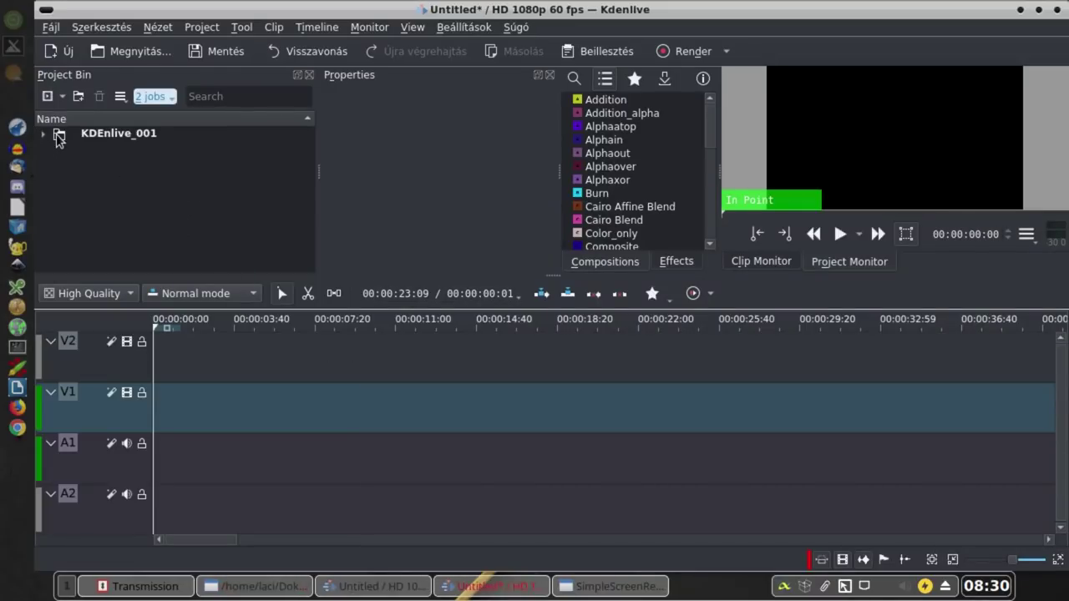
pyautogui.click(46, 138)
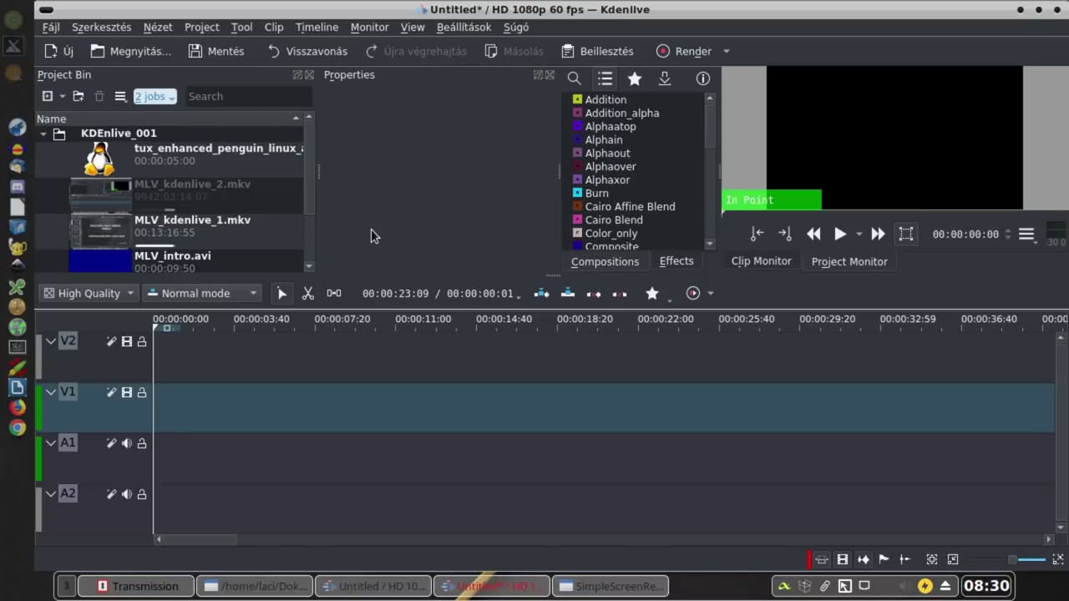
pyautogui.scroll(-3, 215, 205)
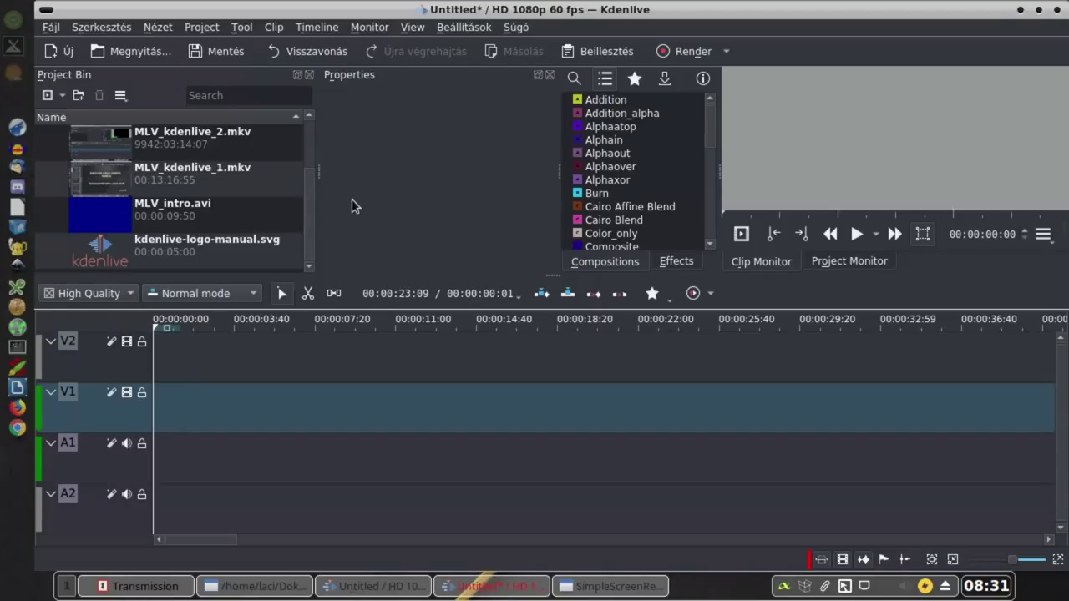
# - Save the project as Teszt001 in the KDEnlive_001 folder
pyautogui.click(222, 53)
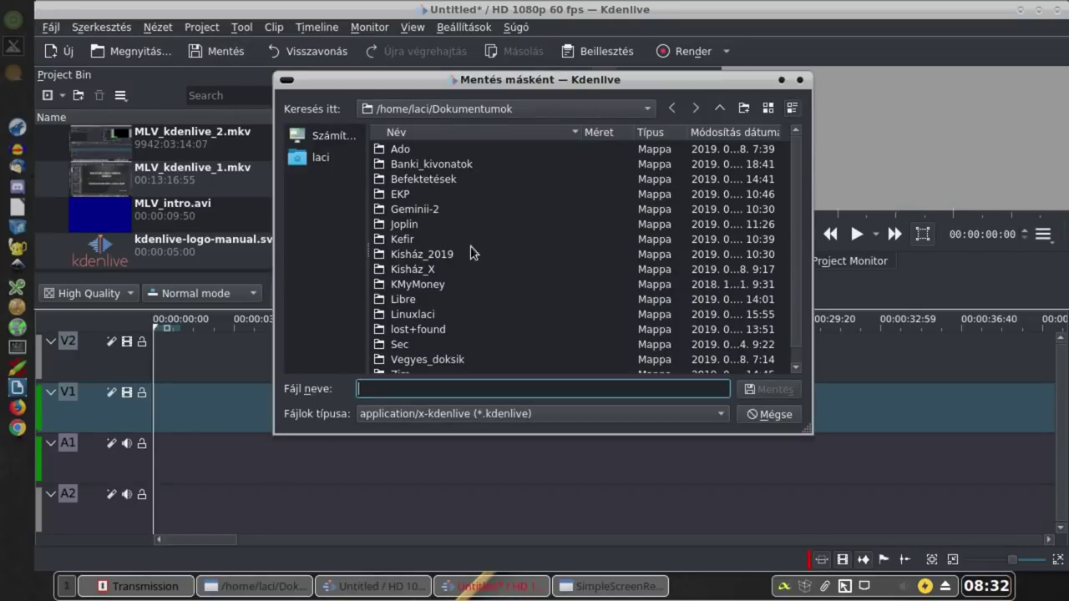
pyautogui.scroll(-1, 468, 330)
pyautogui.doubleClick(405, 297)
pyautogui.doubleClick(427, 181)
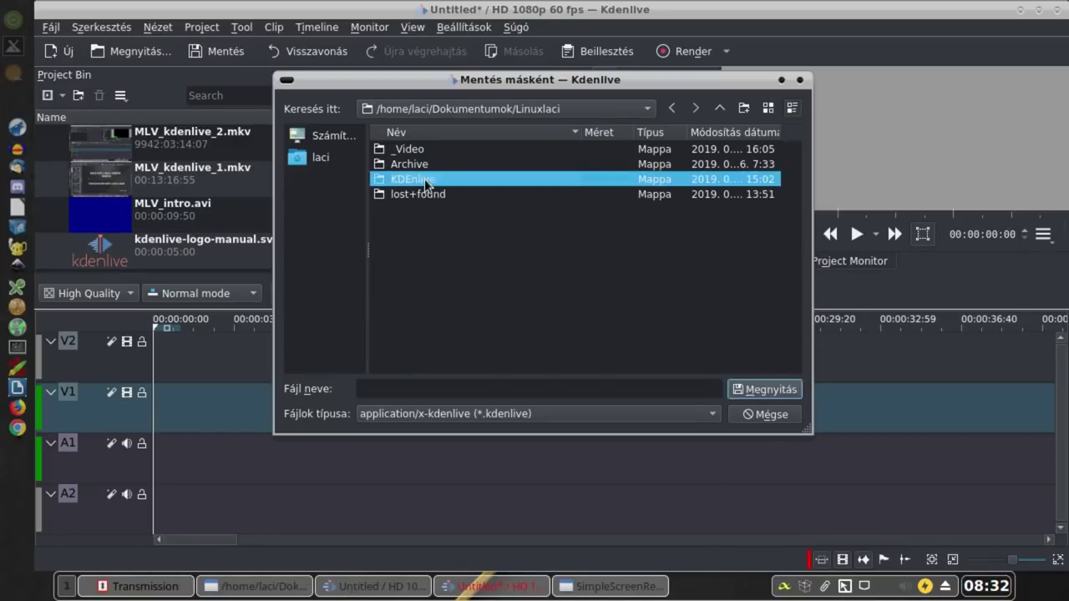
pyautogui.click(414, 151)
pyautogui.doubleClick(414, 153)
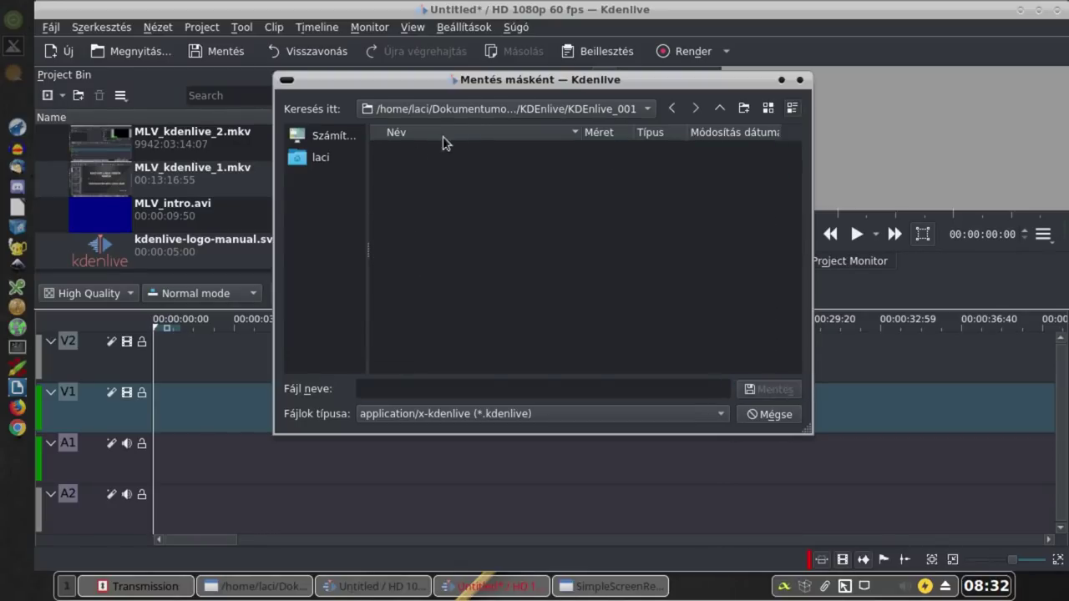
pyautogui.click(389, 389)
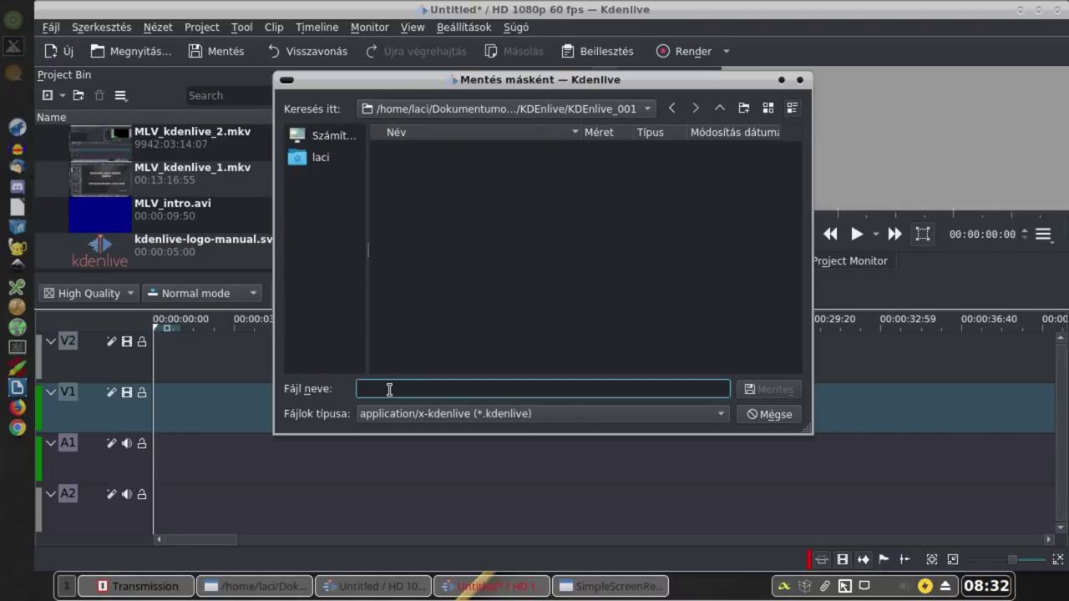
pyautogui.write('Teszt_')
pyautogui.write('01')
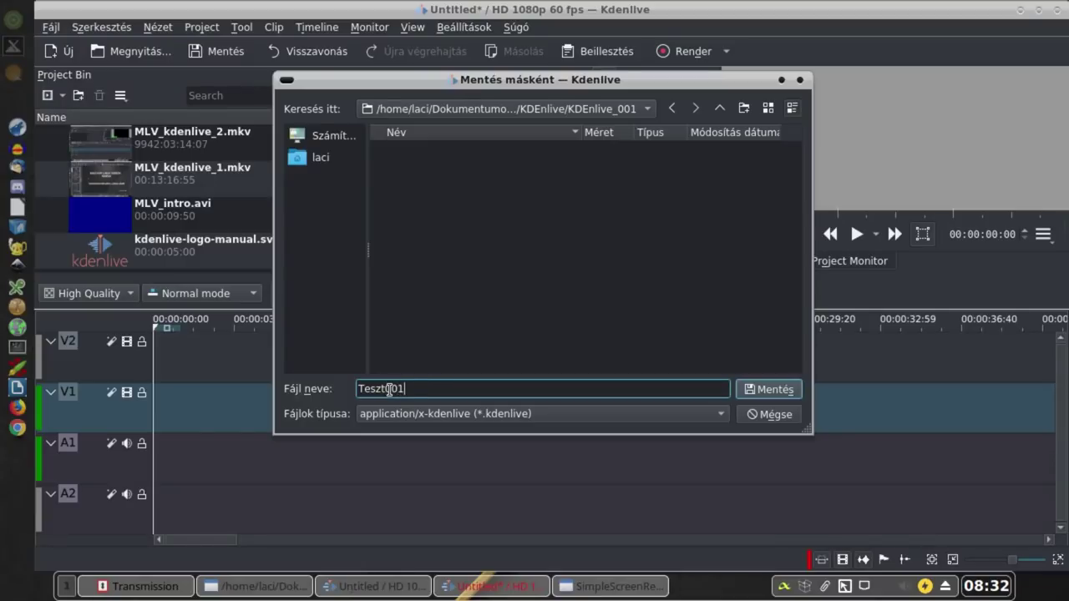
pyautogui.click(774, 389)
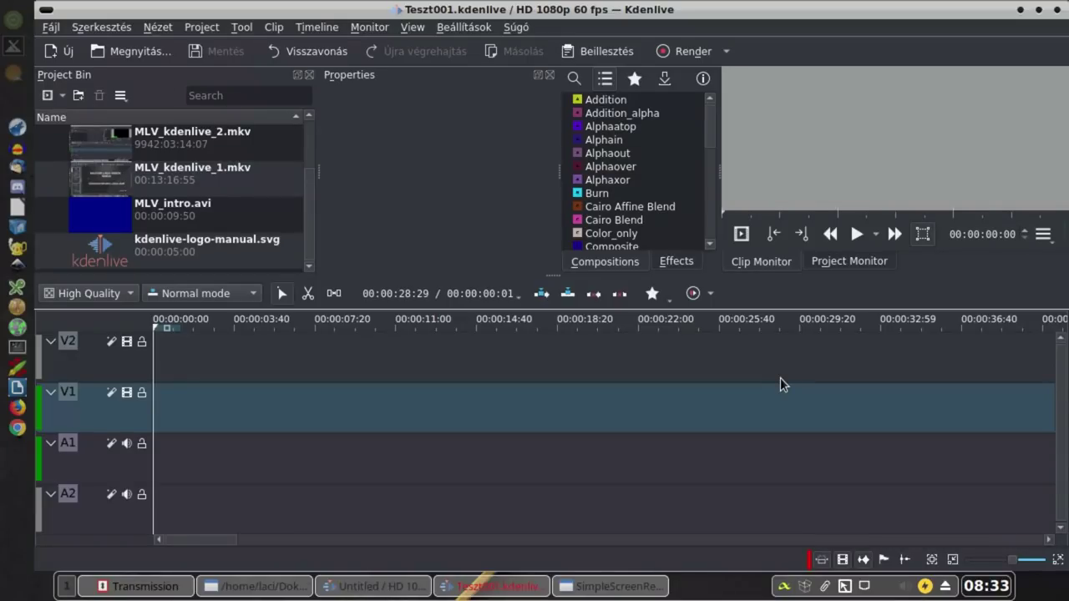
# - Preview MLV_intro.avi from the project bin in the clip monitor
pyautogui.click(132, 216)
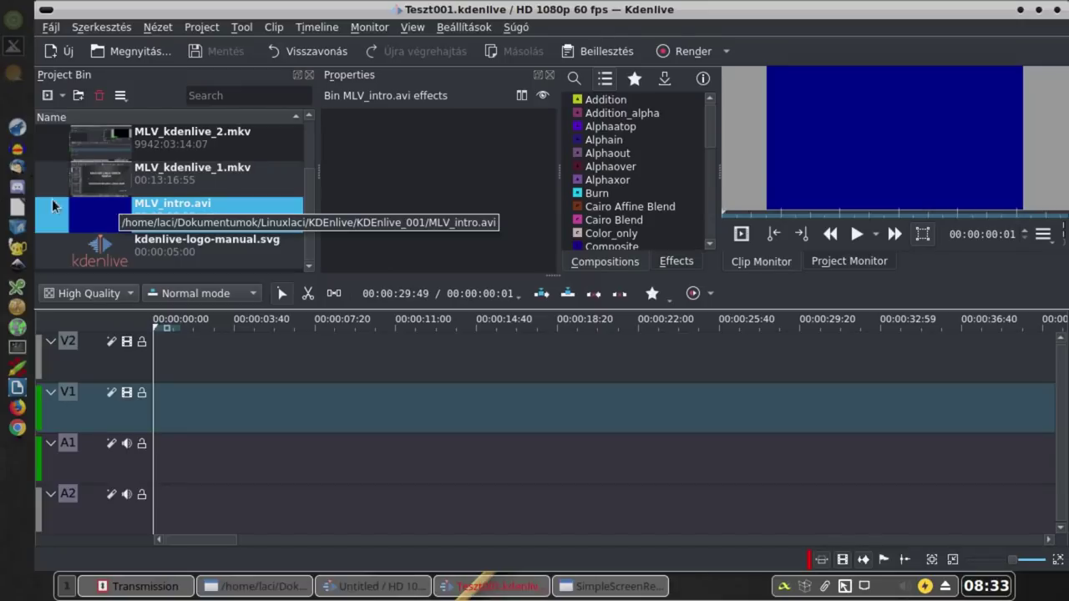
pyautogui.click(857, 234)
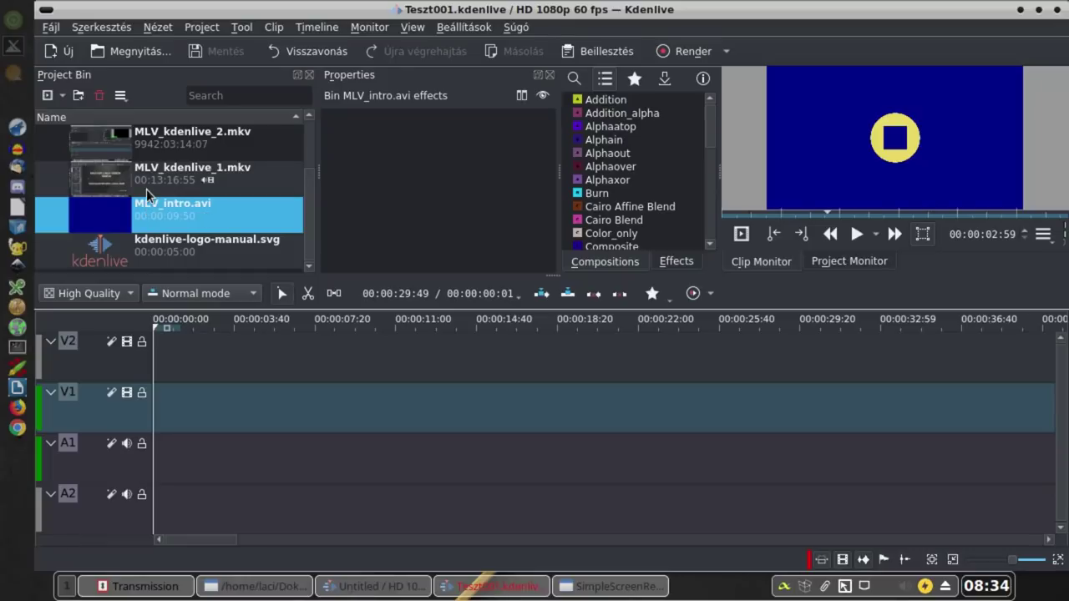
# - Show the project monitor and place MLV_intro.avi at the start of track V1, with its audio on A1
pyautogui.click(852, 264)
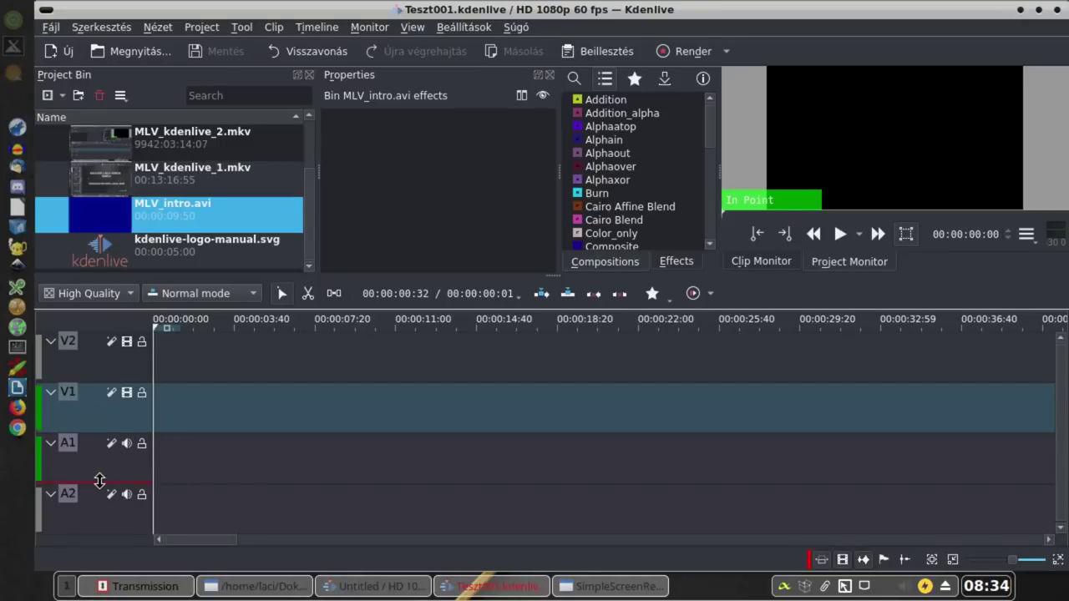
pyautogui.doubleClick(95, 410)
pyautogui.moveTo(97, 211); pyautogui.dragTo(173, 409)
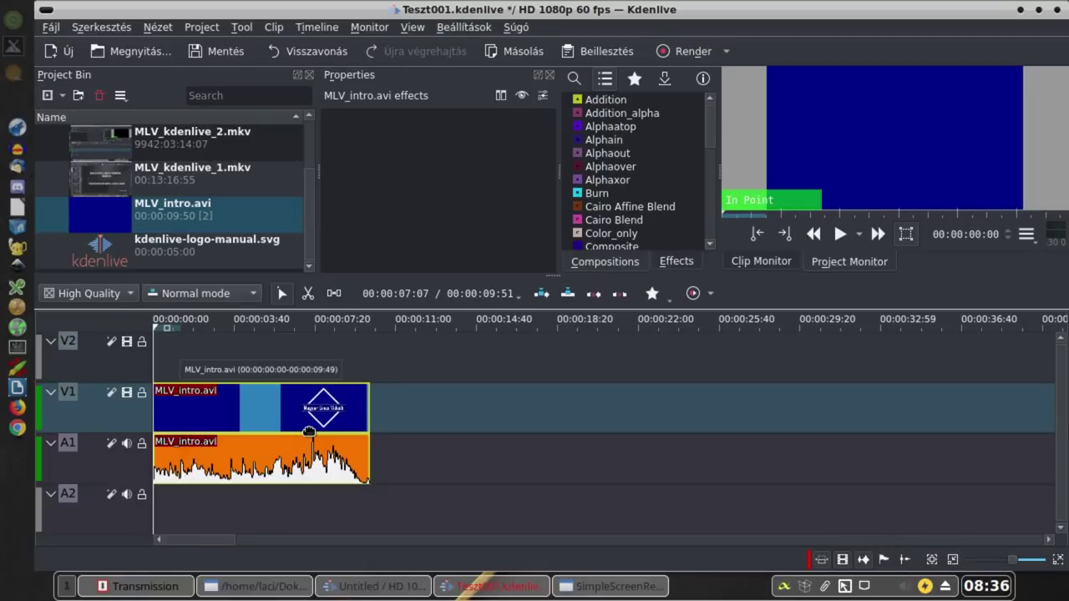
# - Shift the MLV_intro.avi clip about 3 seconds along the timeline, check the empty gap before it, and return it to the timeline start
pyautogui.moveTo(243, 407); pyautogui.dragTo(315, 406)
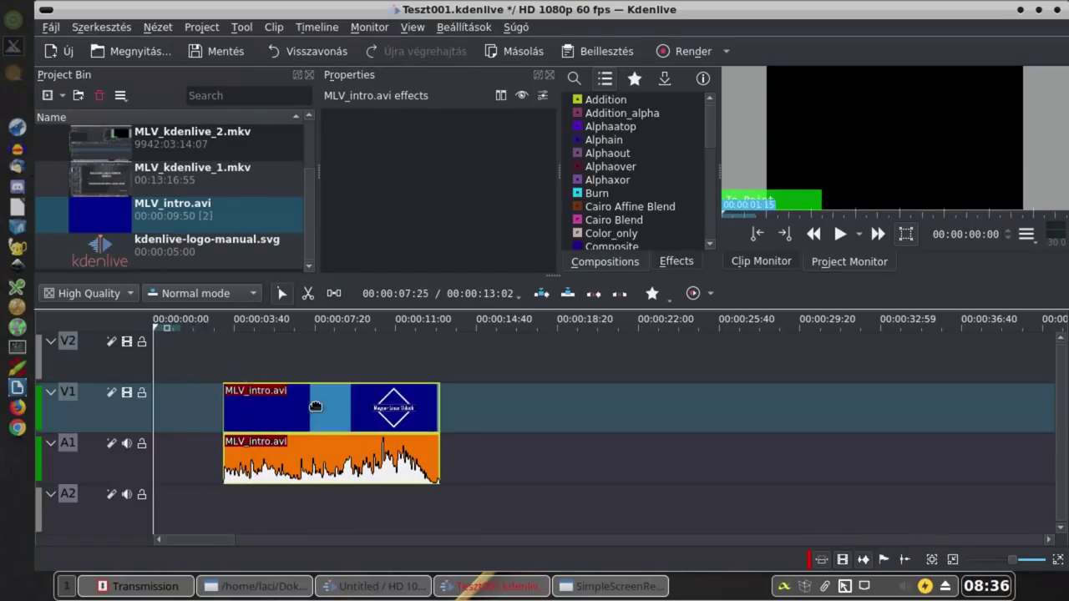
pyautogui.click(196, 325)
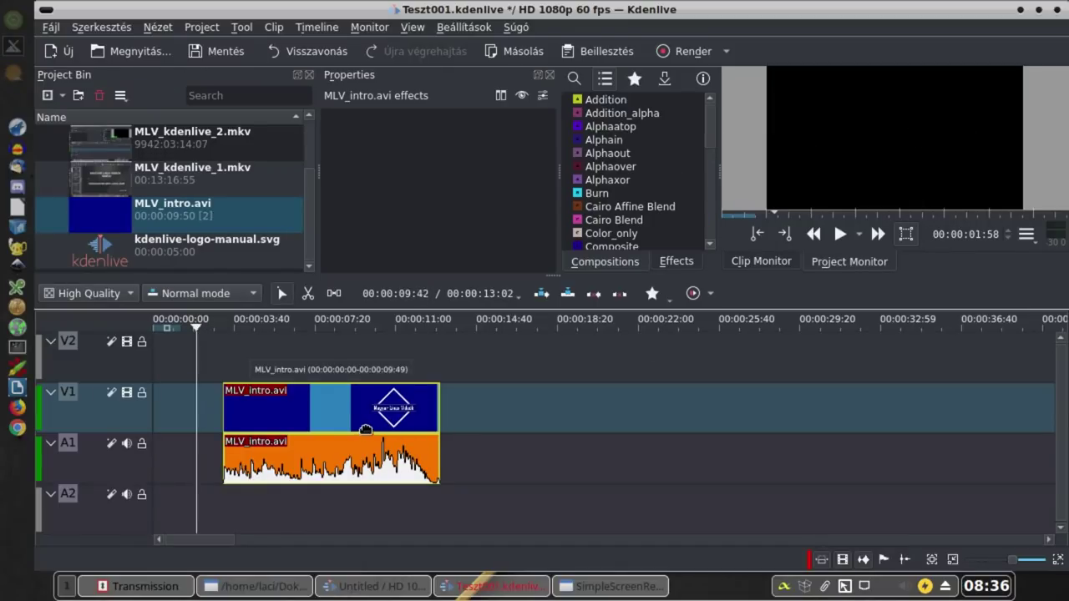
pyautogui.moveTo(367, 426); pyautogui.dragTo(208, 424)
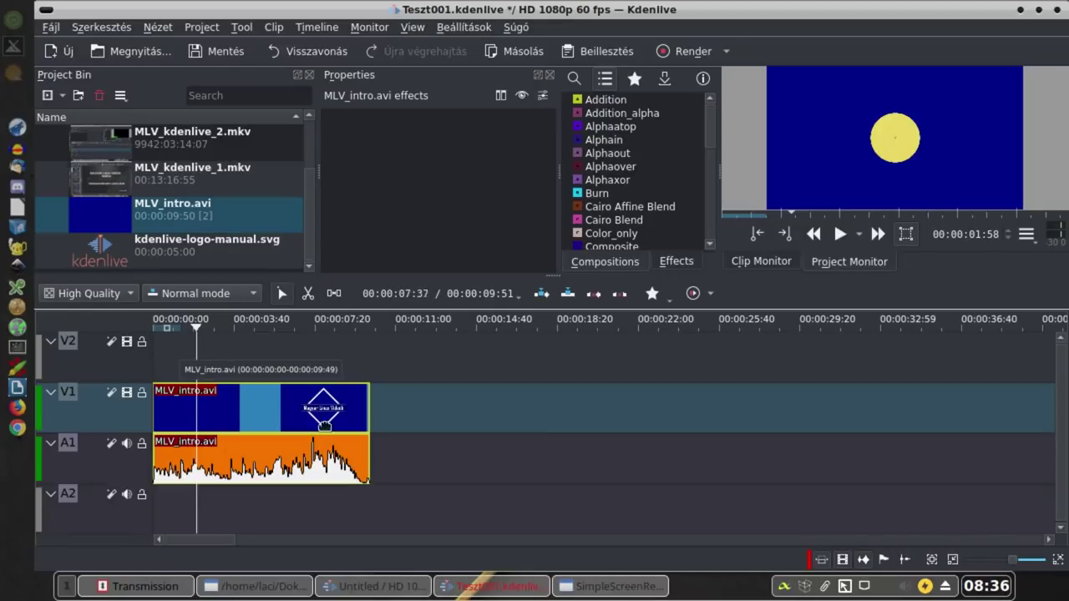
# - Play part of the intro in the project monitor, view MLV_kdenlive_1.mkv in the clip monitor, and return to the project monitor
pyautogui.click(840, 235)
pyautogui.click(841, 235)
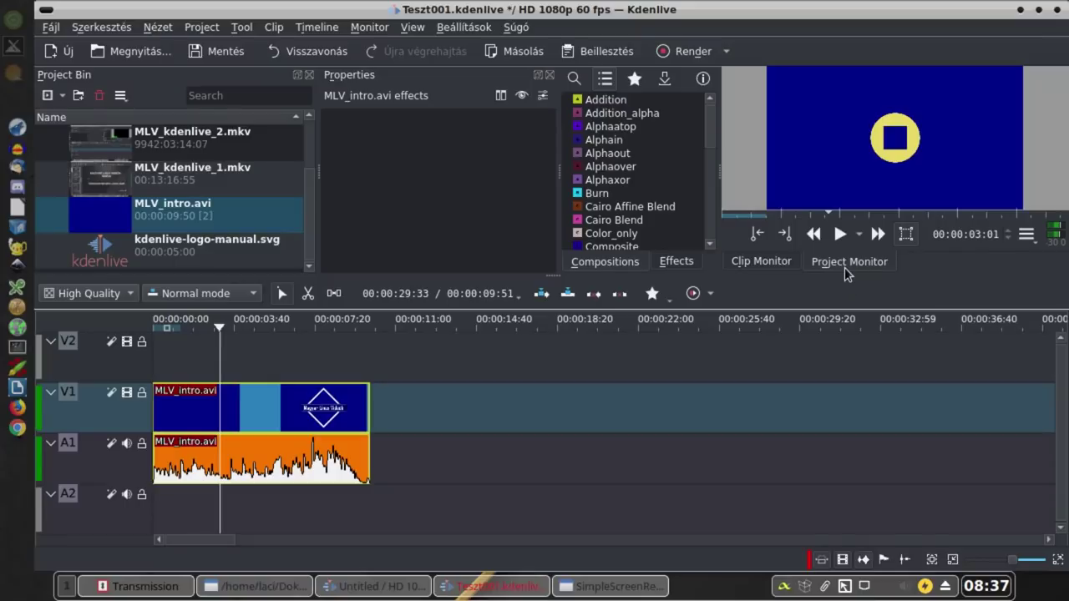
pyautogui.click(151, 169)
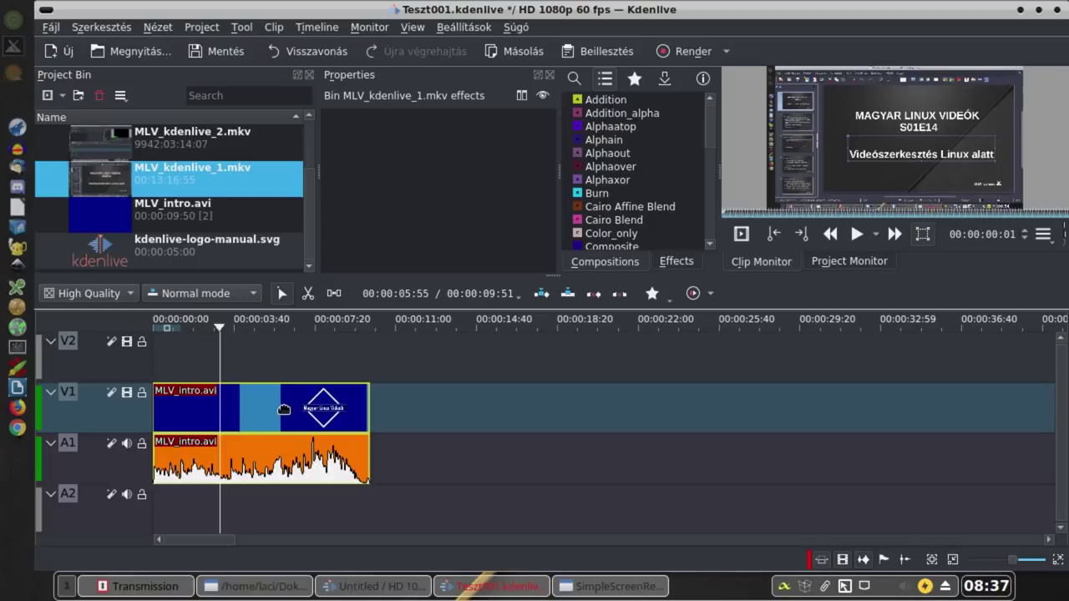
pyautogui.click(849, 262)
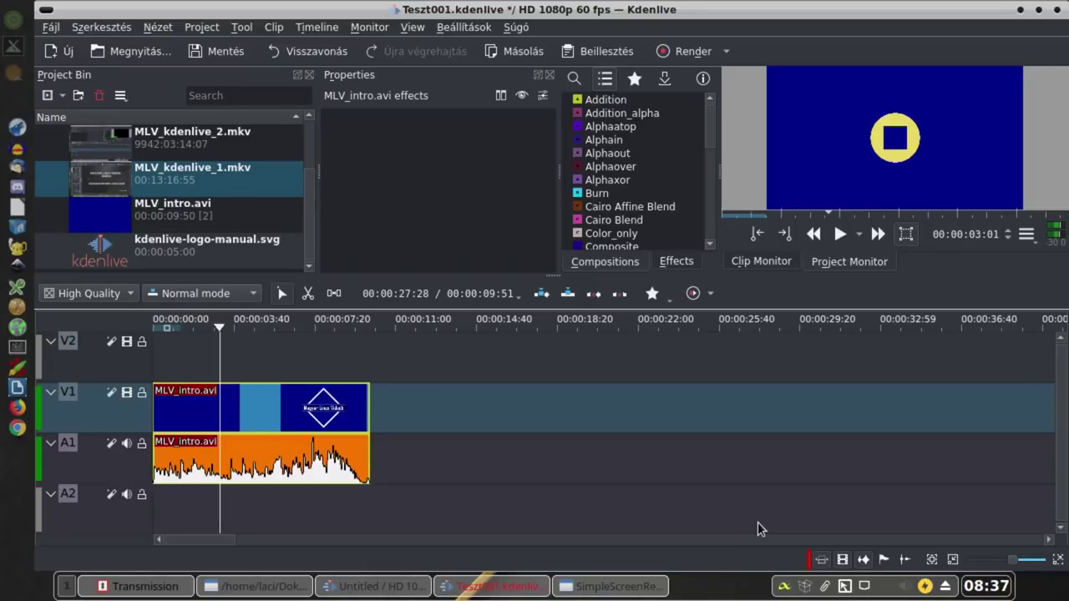
# - Place MLV_kdenlive_1.mkv directly after the intro on V1 and A1, and play across the transition between the two clips
pyautogui.moveTo(117, 182); pyautogui.dragTo(365, 399)
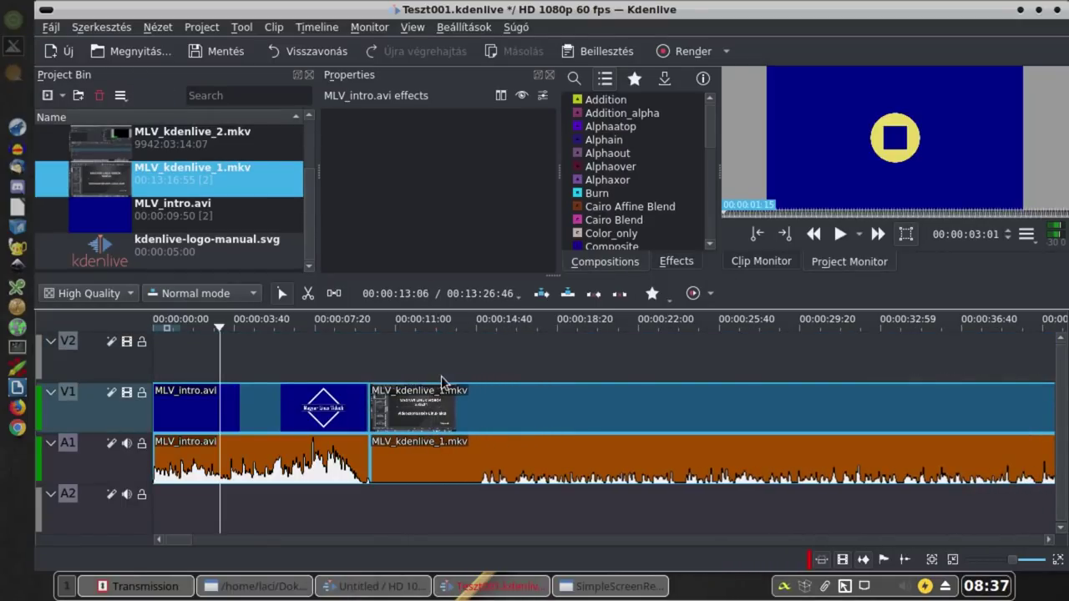
pyautogui.click(357, 322)
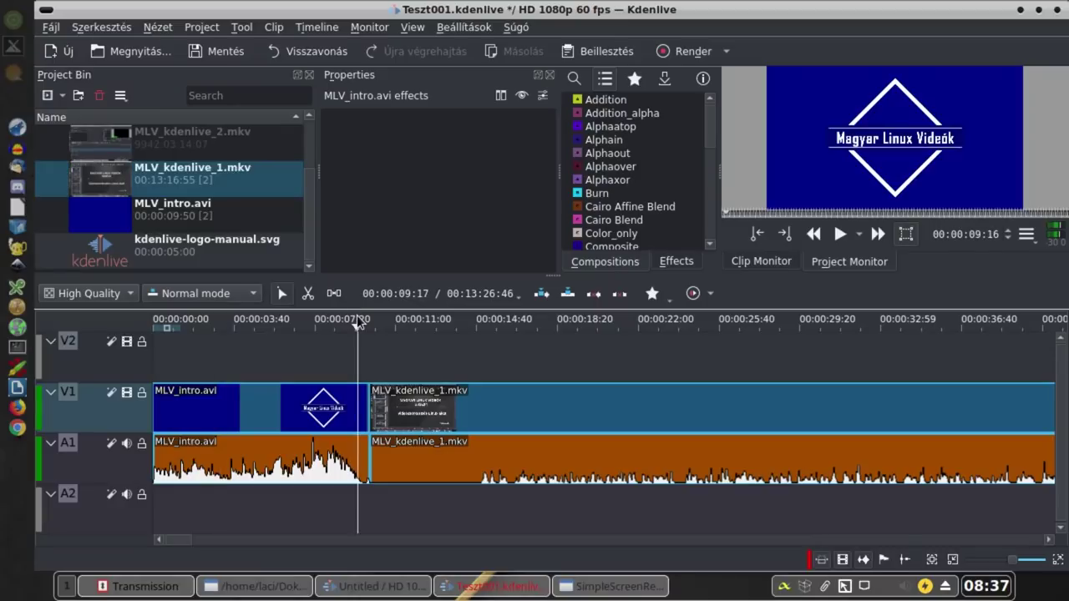
pyautogui.press('space')
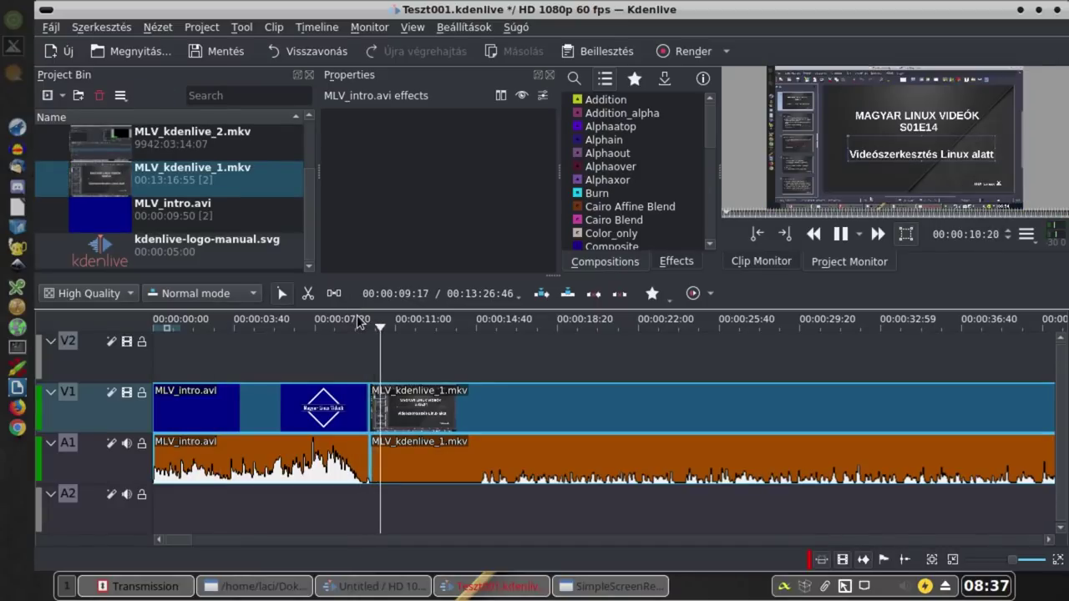
pyautogui.press('space')
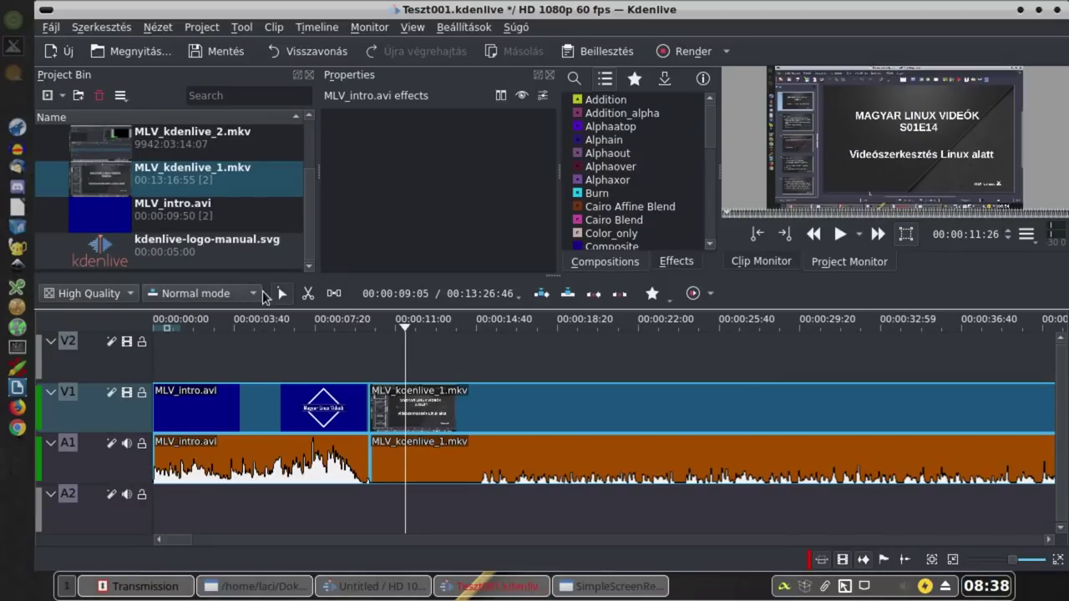
# - Move the MLV_kdenlive_1.mkv clip about 1 second away from the intro, opening a gap between them
pyautogui.moveTo(424, 417)
pyautogui.mouseDown()
pyautogui.moveTo(544, 416)
pyautogui.moveTo(436, 415)
pyautogui.mouseUp()
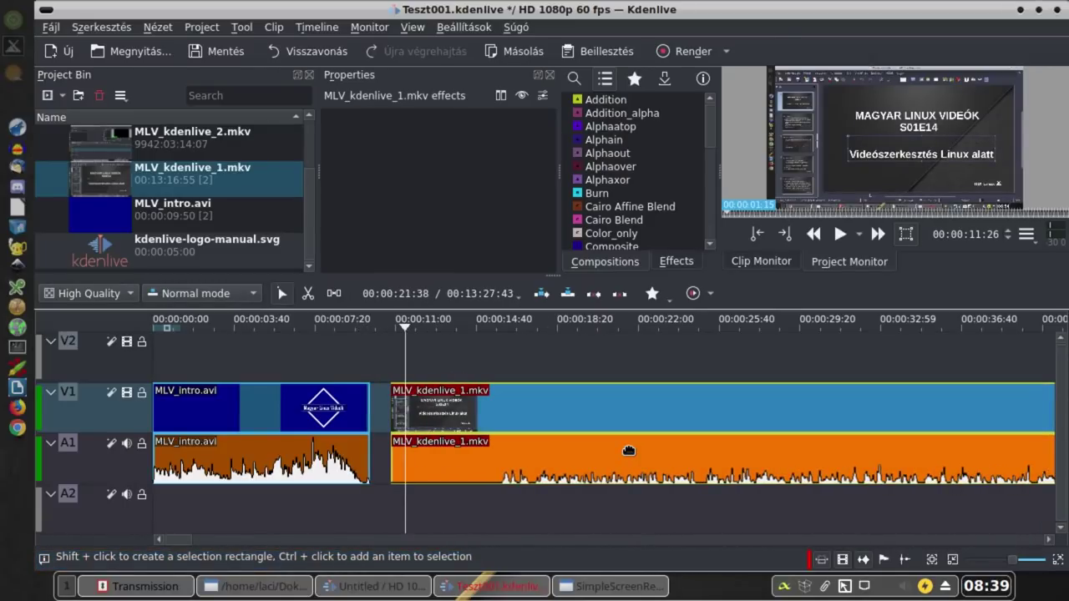
# - Return MLV_kdenlive_1.mkv to directly after the intro and cut it a little over 3 seconds from its start
pyautogui.moveTo(656, 425); pyautogui.dragTo(510, 428)
pyautogui.click(309, 296)
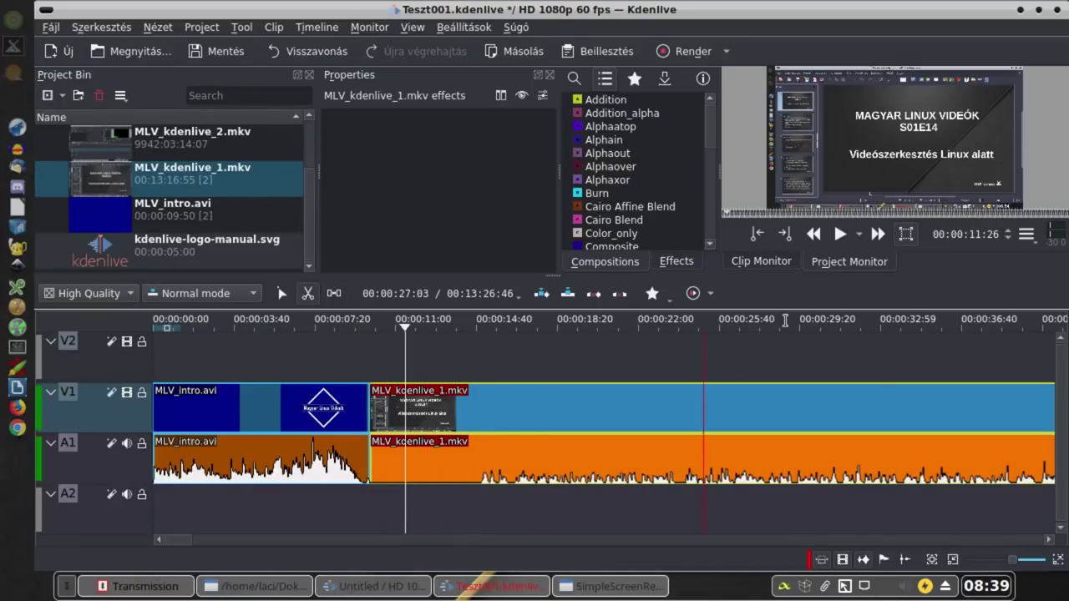
pyautogui.click(443, 473)
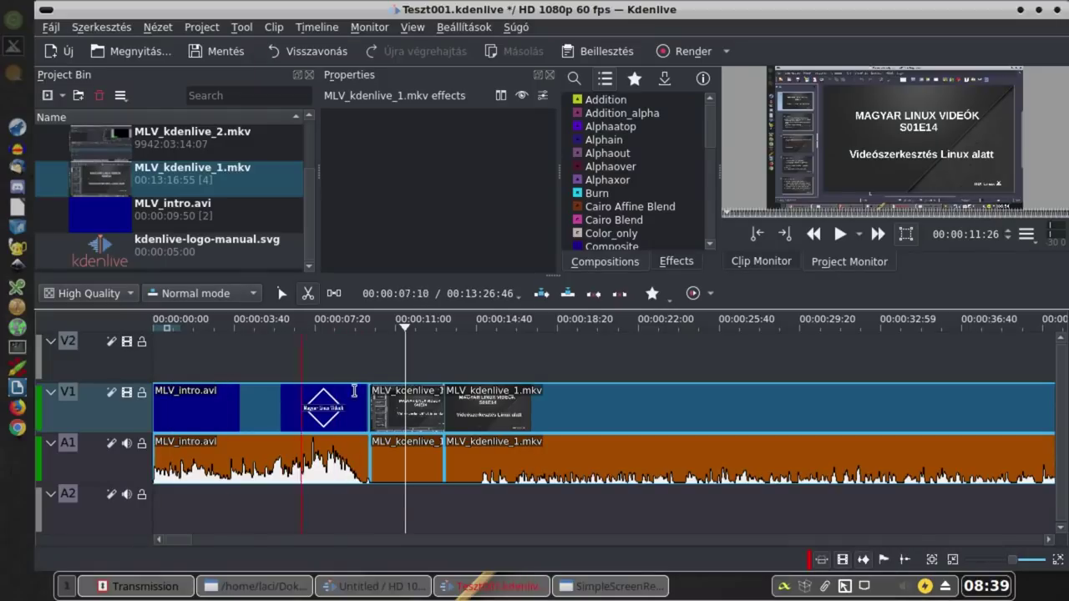
# - Move the longer second part of MLV_kdenlive_1.mkv about 2.7 seconds along the timeline, away from the short first part
pyautogui.press('s')
pyautogui.click(467, 442)
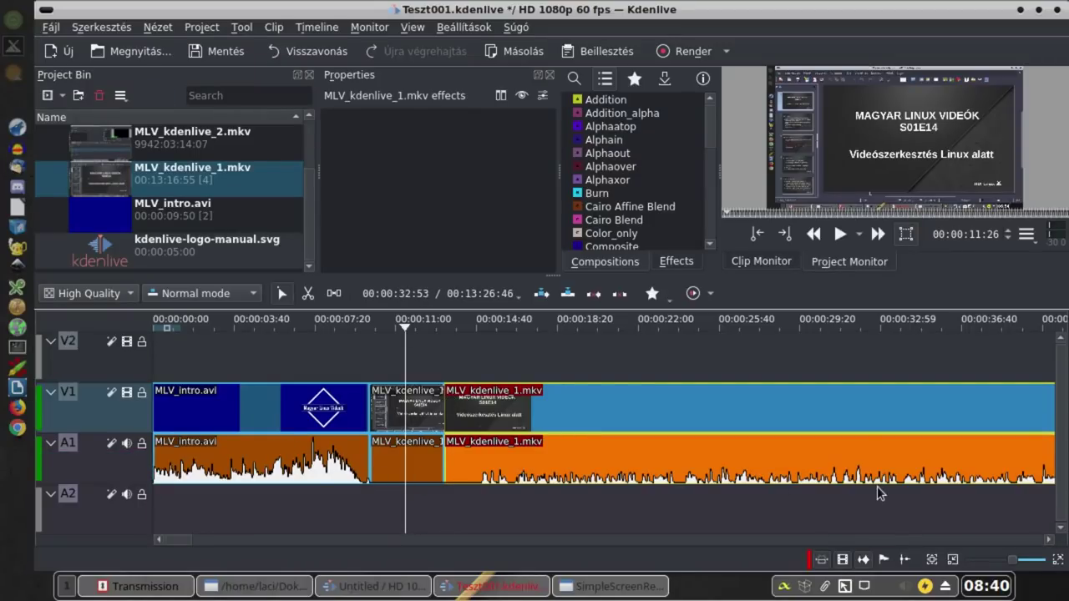
pyautogui.moveTo(694, 418); pyautogui.dragTo(753, 410)
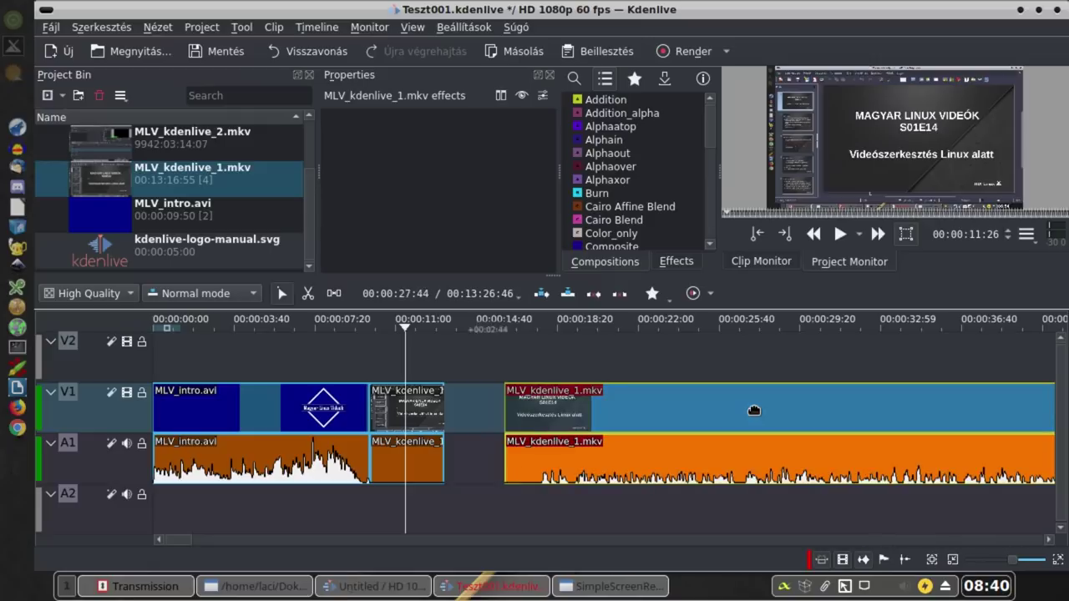
# - Delete the short first part of MLV_kdenlive_1.mkv and remove the empty space between the intro and the remaining clip
pyautogui.click(422, 423)
pyautogui.moveTo(422, 423); pyautogui.dragTo(439, 425)
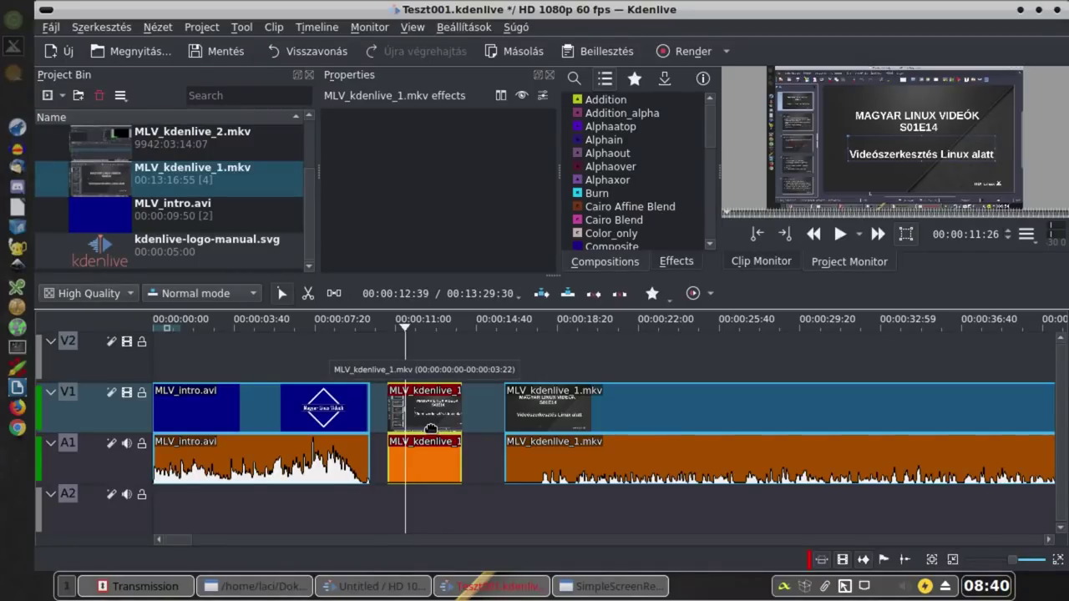
pyautogui.press('Delete')
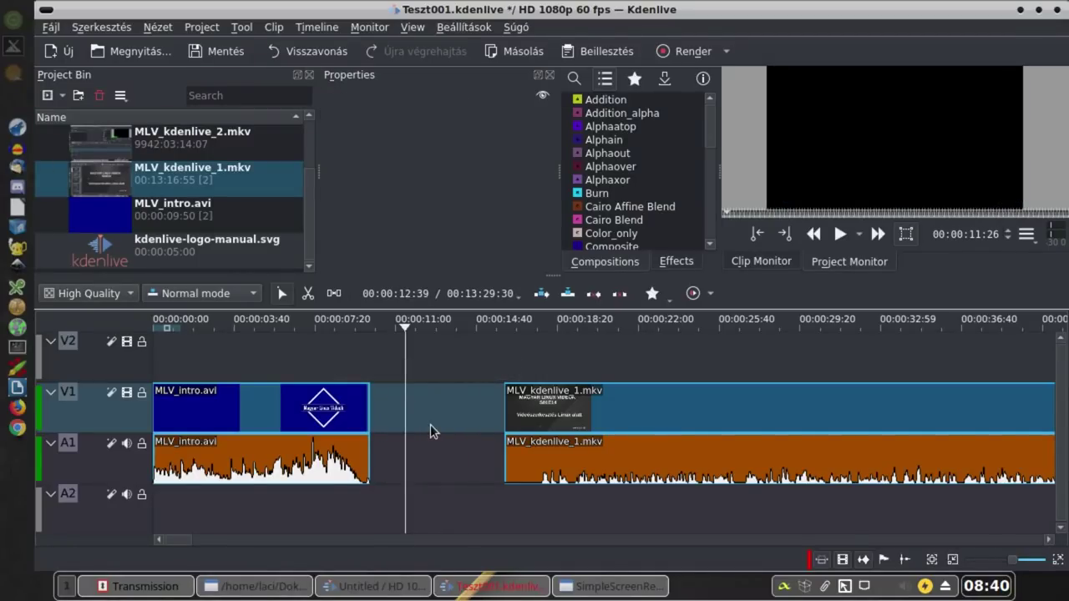
pyautogui.rightClick(430, 424)
pyautogui.click(467, 407)
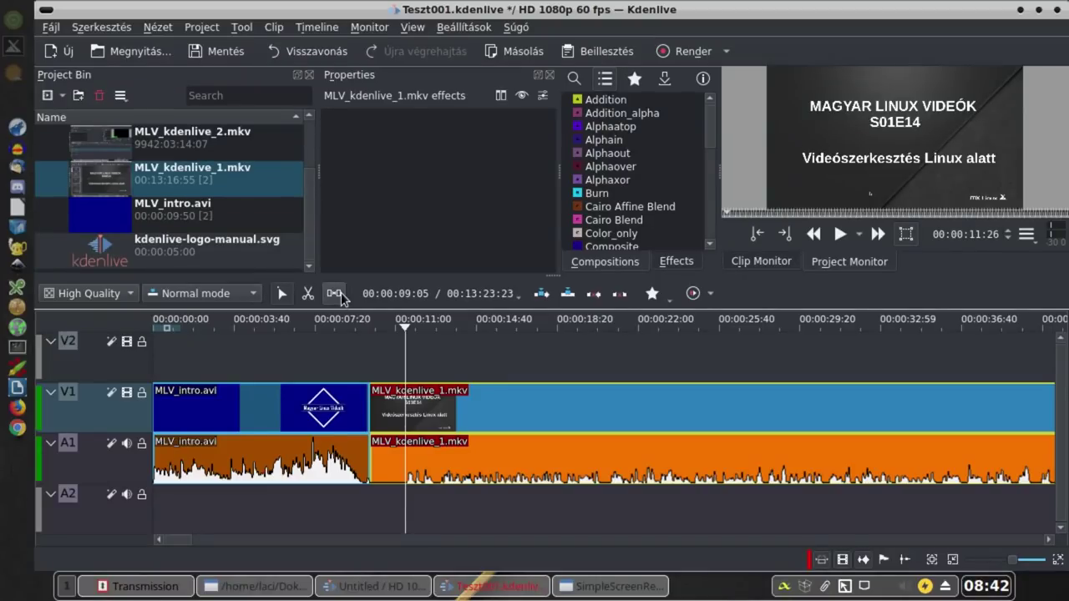
# - Shift the trimmed MLV_kdenlive_1.mkv about 2 seconds off the intro and back again, and play across the cut between them
pyautogui.moveTo(445, 442); pyautogui.dragTo(490, 443)
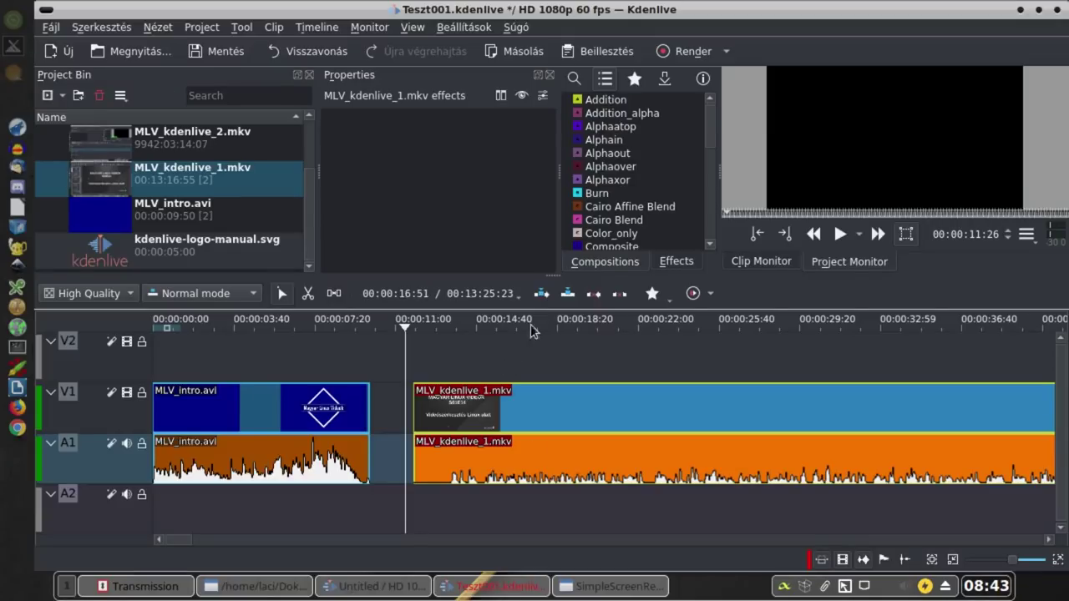
pyautogui.moveTo(482, 398); pyautogui.dragTo(437, 399)
pyautogui.click(337, 323)
pyautogui.press('space')
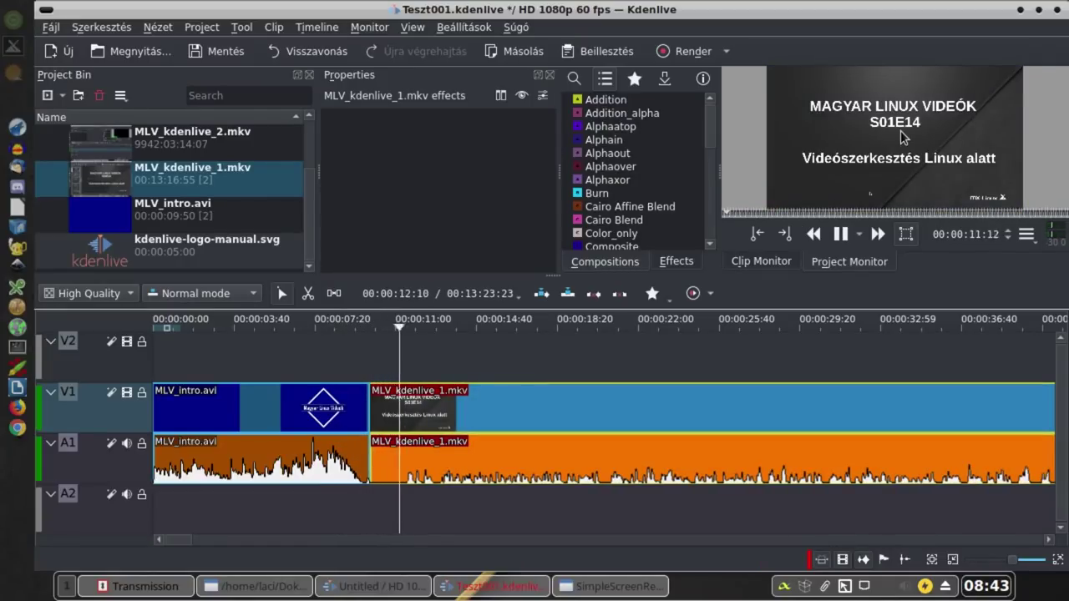
pyautogui.press('space')
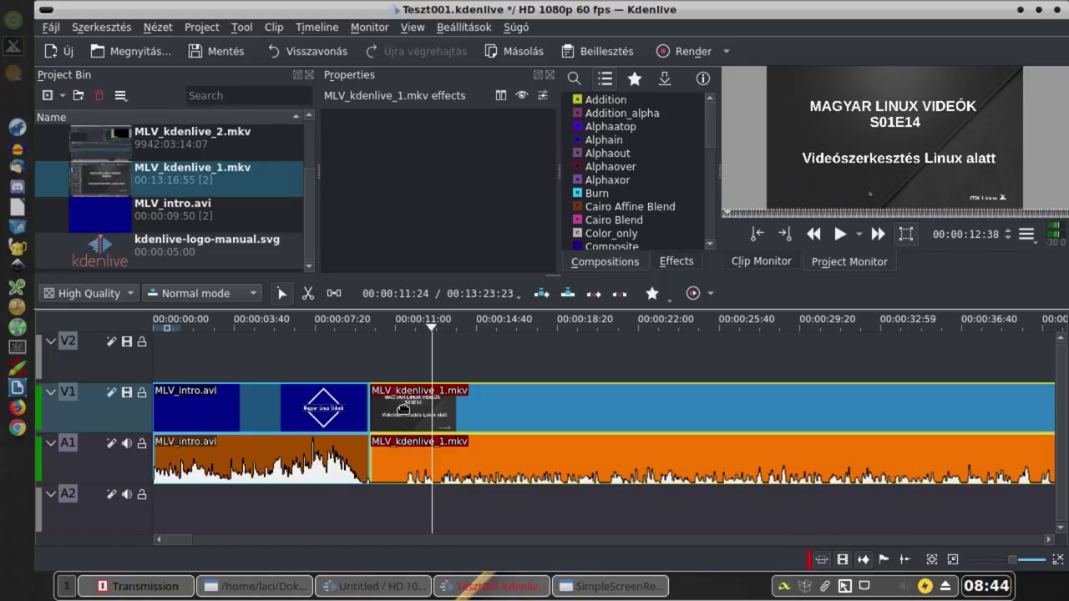
# - Move MLV_kdenlive_1.mkv to V2 and A2, overlapping the end of the intro by about 1.7 seconds, and play through the overlap
pyautogui.moveTo(405, 410); pyautogui.dragTo(372, 360)
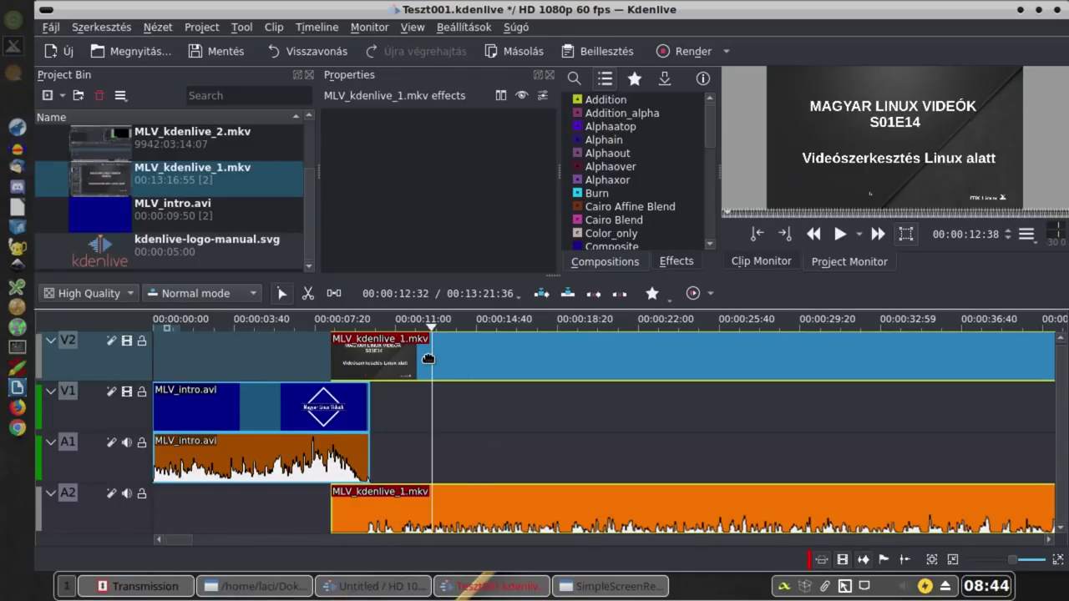
pyautogui.moveTo(436, 358); pyautogui.dragTo(430, 359)
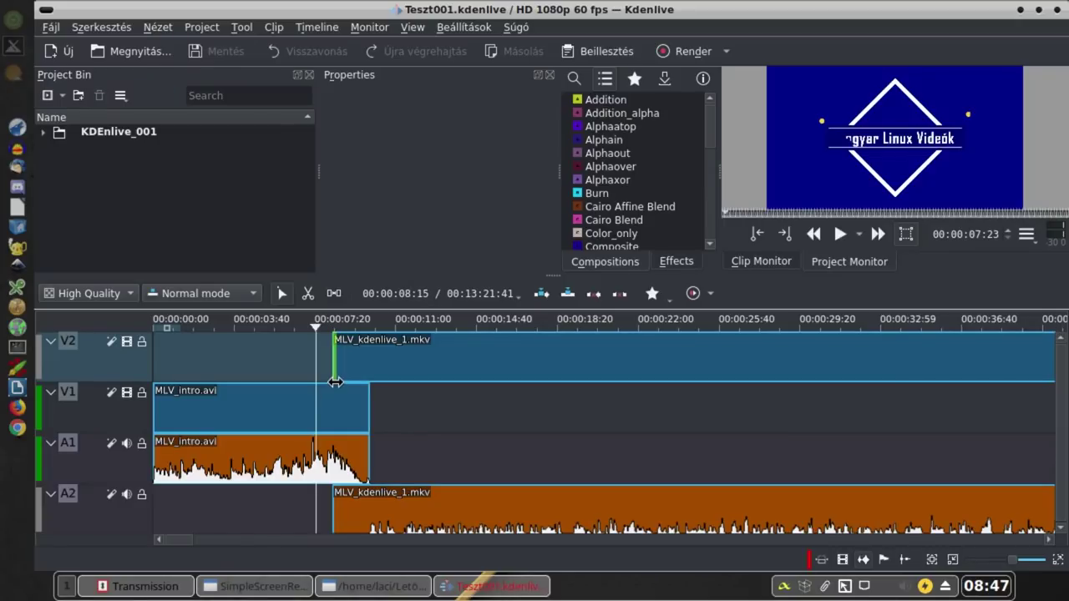
pyautogui.click(317, 325)
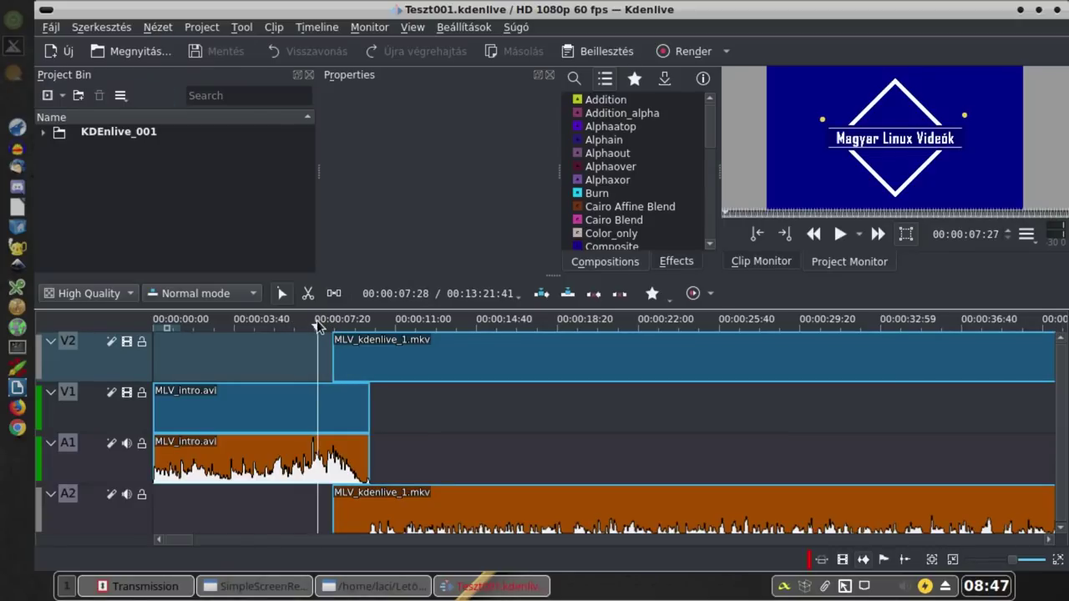
pyautogui.press('space')
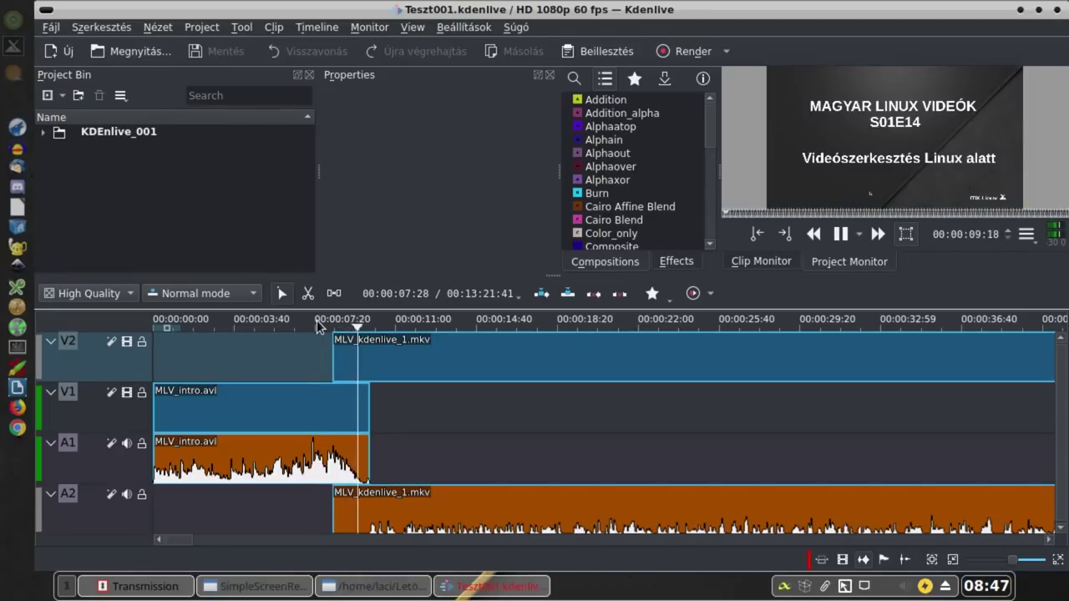
pyautogui.press('space')
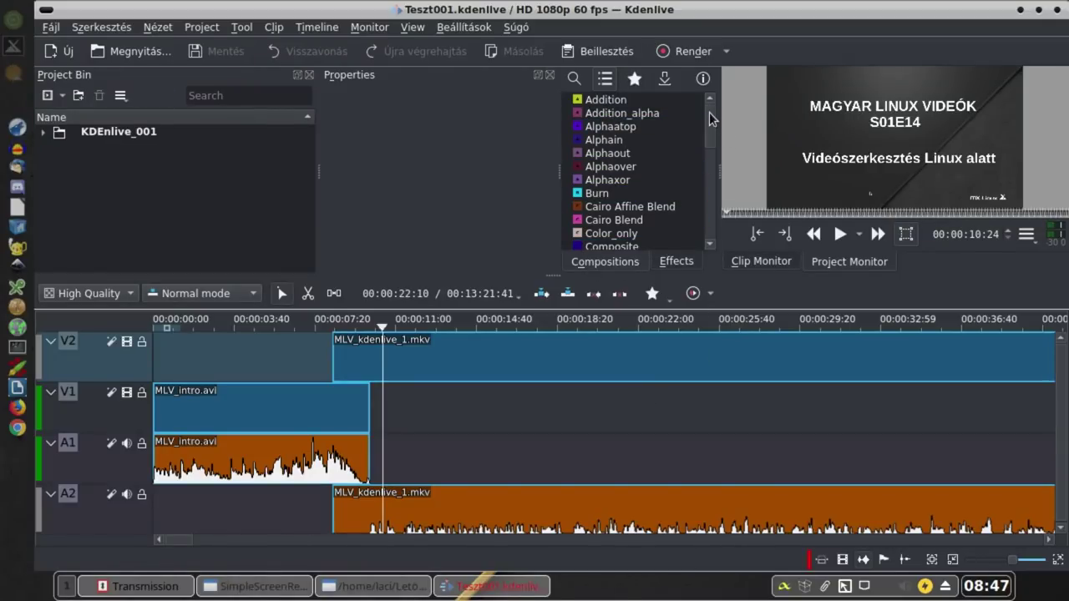
# - Add a Wipe composition on V2 over the overlap of the intro and MLV_kdenlive_1.mkv, and play through the transition
pyautogui.moveTo(709, 118); pyautogui.dragTo(710, 234)
pyautogui.click(700, 244)
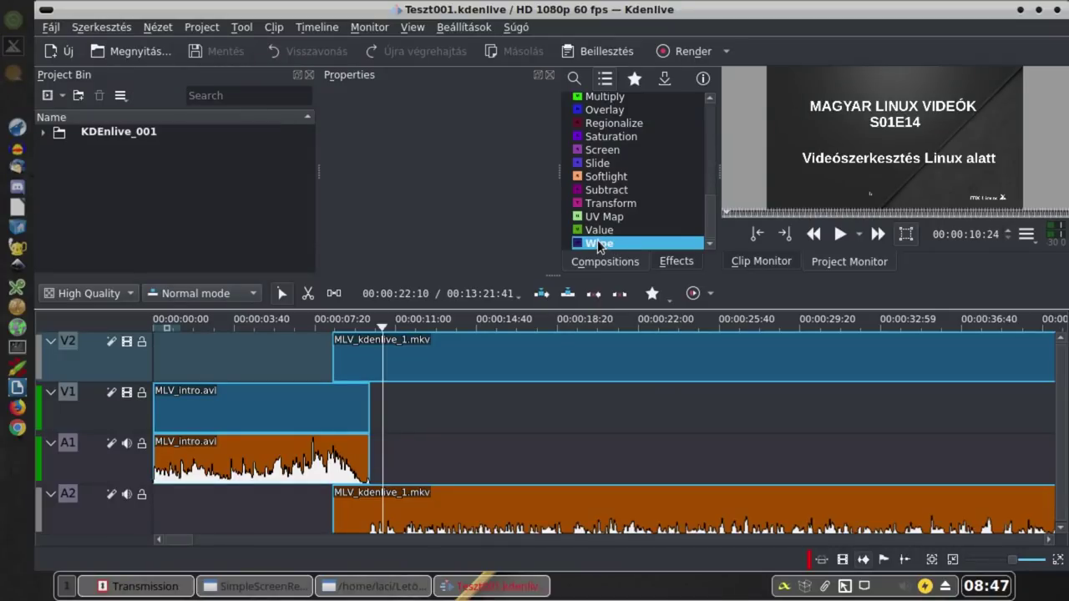
pyautogui.moveTo(598, 244); pyautogui.dragTo(354, 382)
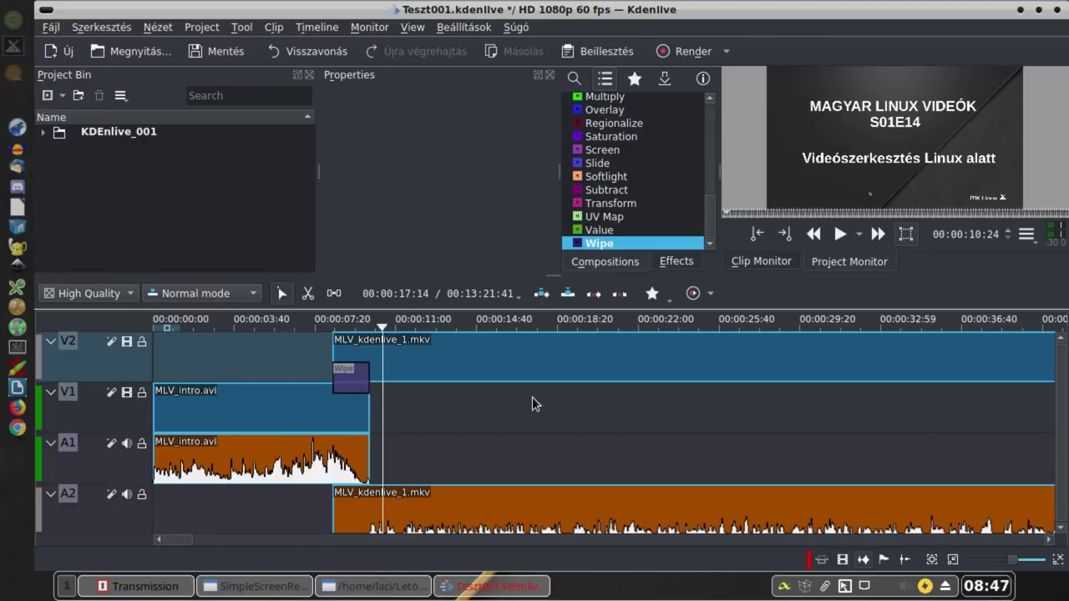
pyautogui.click(305, 325)
pyautogui.press('space')
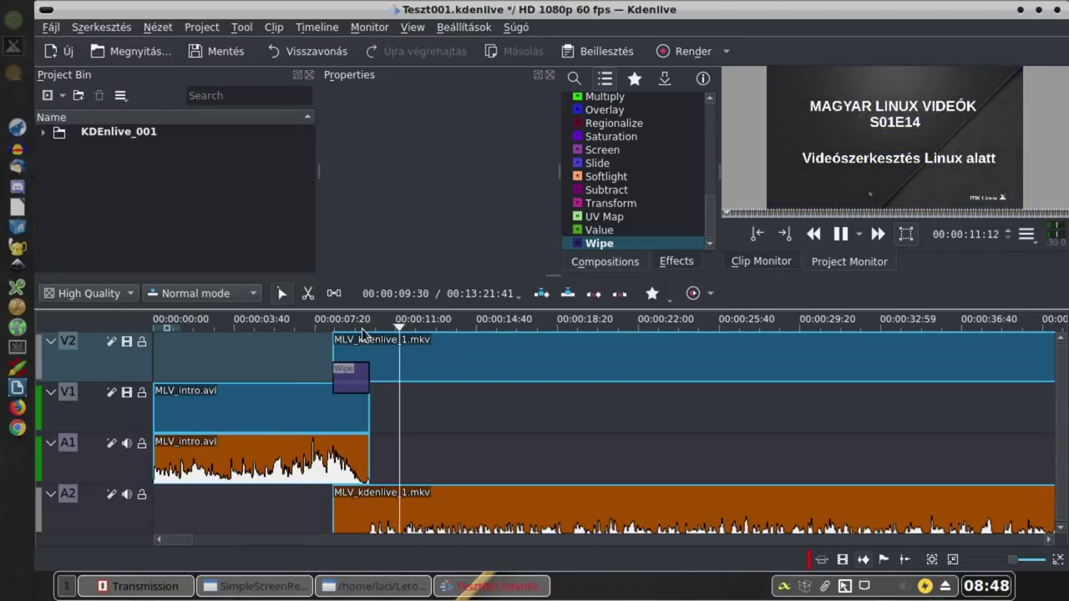
pyautogui.press('space')
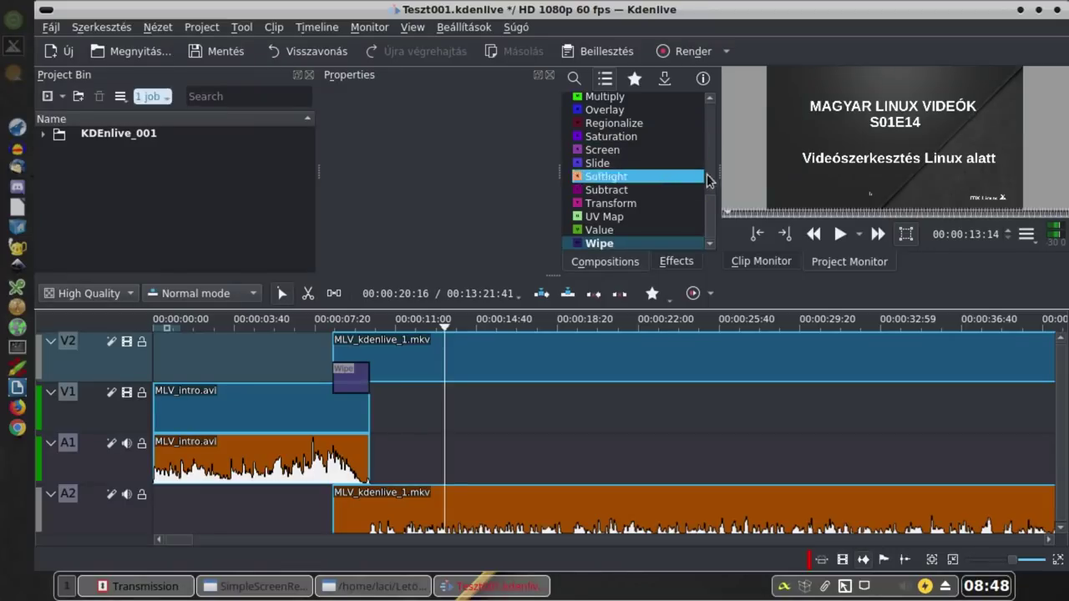
# - Look through the effects library, examining the Favorites, Alpha/Transform, and Analysis and data categories
pyautogui.moveTo(711, 214); pyautogui.dragTo(717, 264)
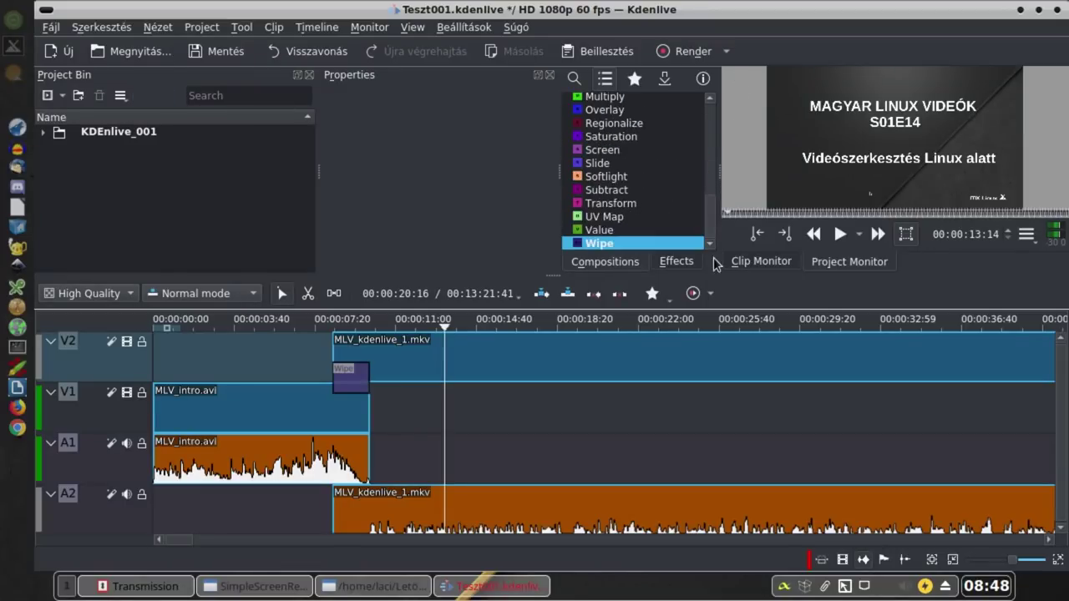
pyautogui.click(673, 267)
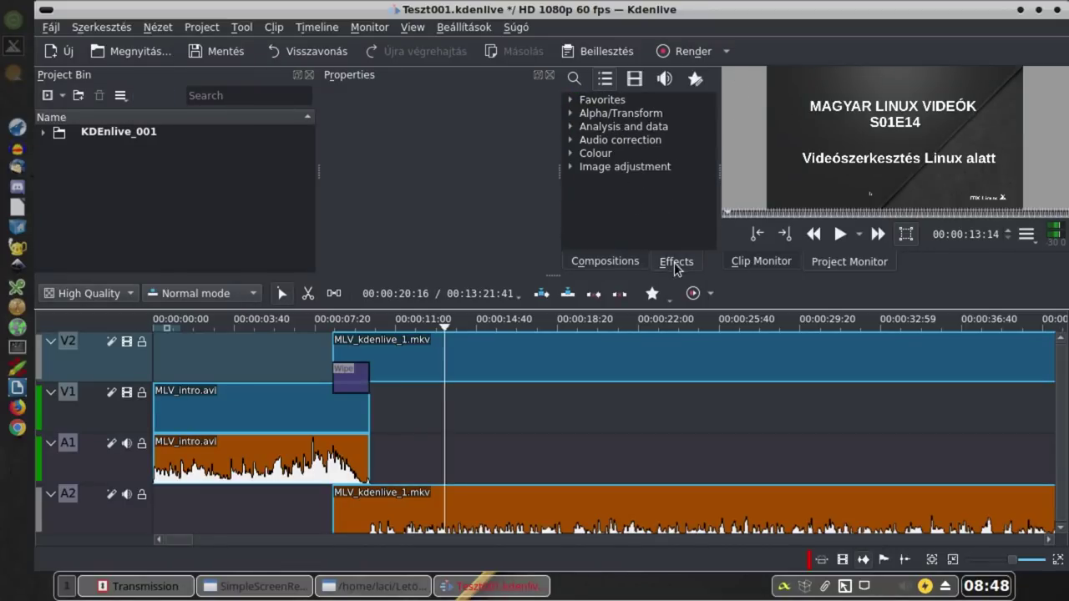
pyautogui.click(570, 101)
pyautogui.click(569, 100)
pyautogui.click(570, 113)
pyautogui.click(570, 114)
pyautogui.click(570, 126)
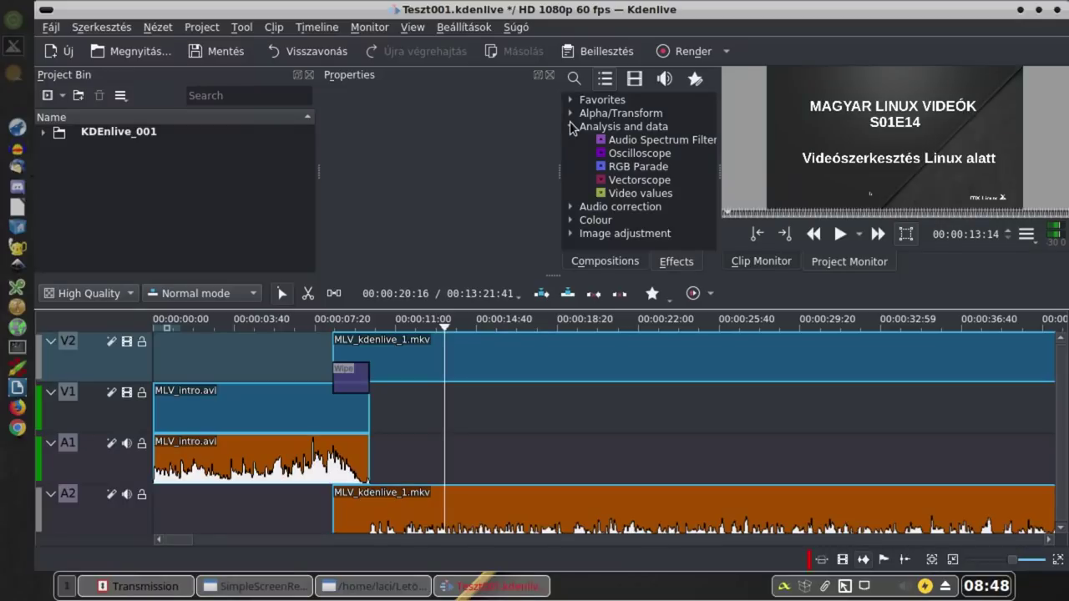
pyautogui.click(571, 127)
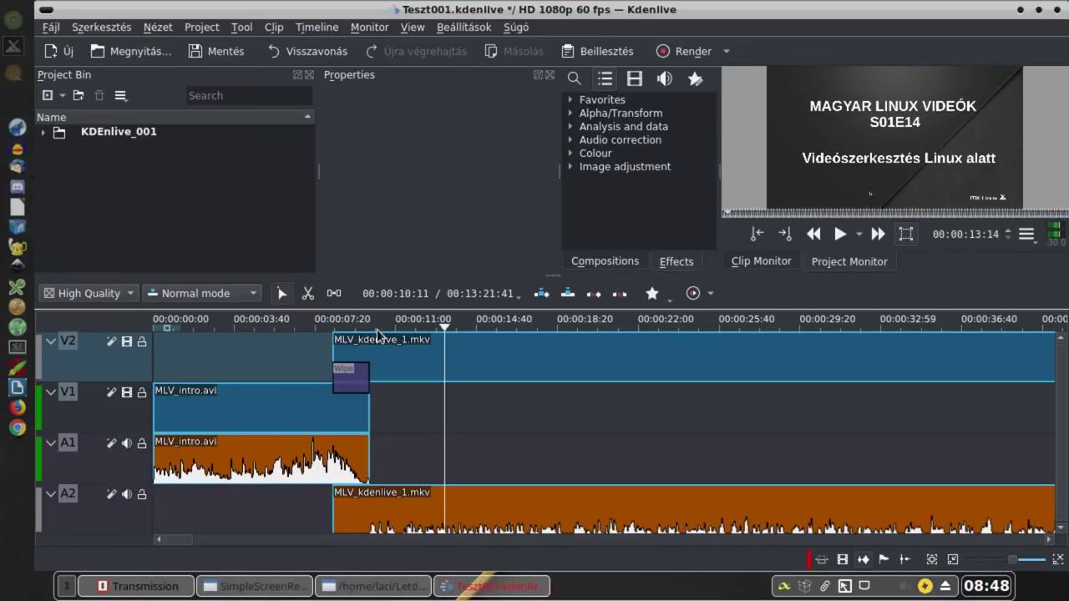
# - Review the Wipe composition's properties and available wipe methods, keep None (Dissolve), and copy the composition
pyautogui.click(353, 382)
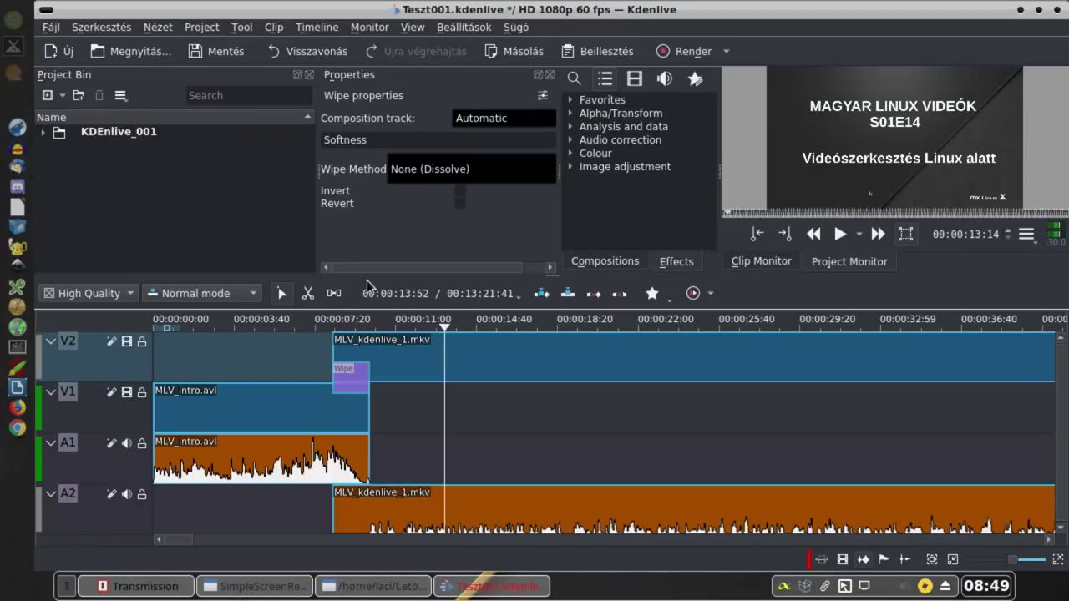
pyautogui.click(481, 170)
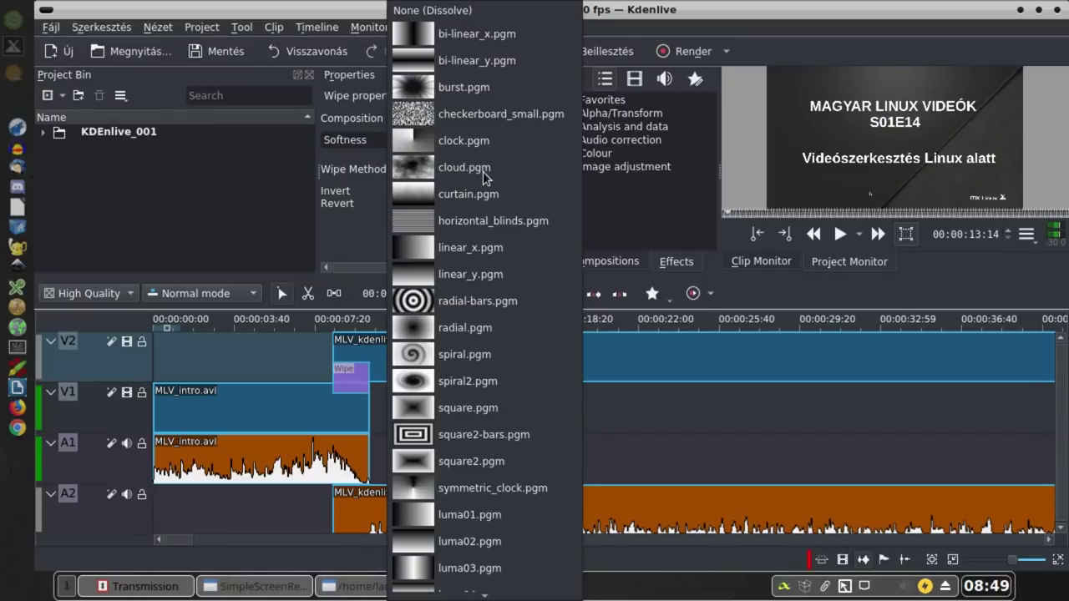
pyautogui.click(351, 220)
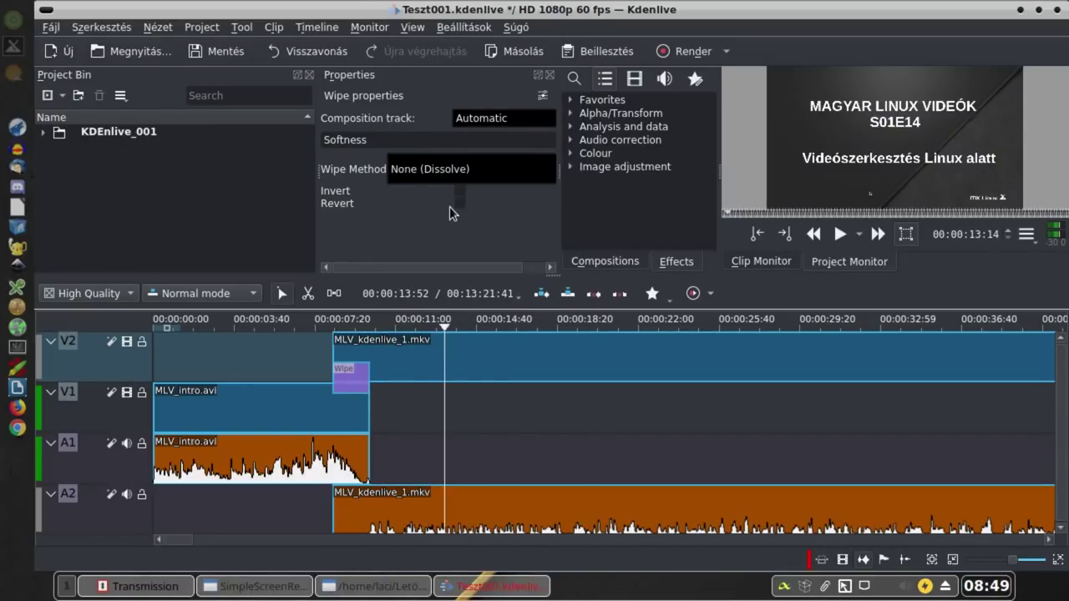
pyautogui.moveTo(464, 267); pyautogui.dragTo(515, 264)
pyautogui.rightClick(342, 382)
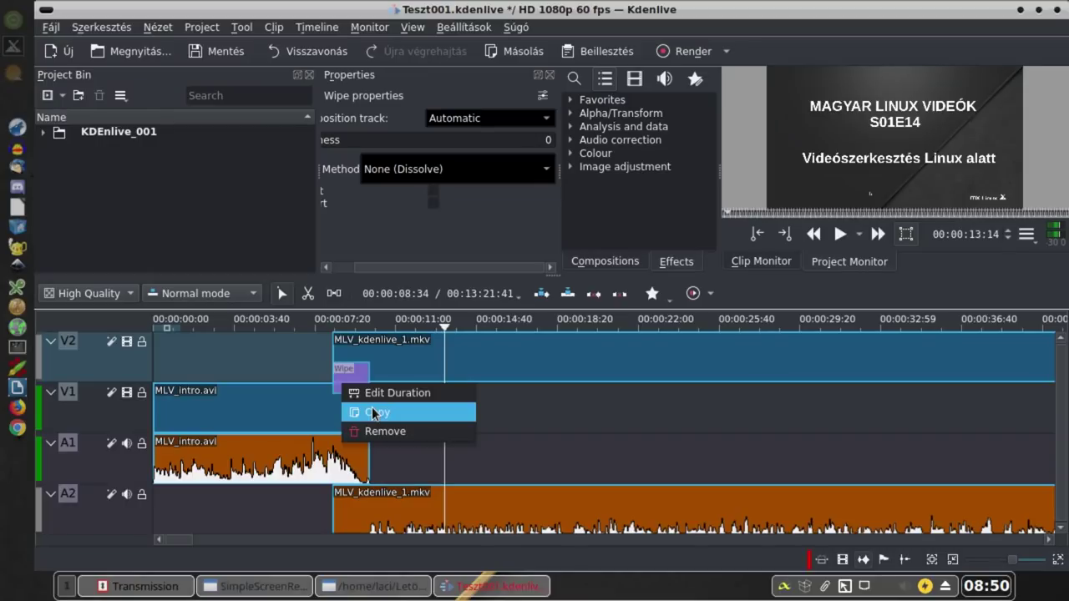
pyautogui.click(373, 411)
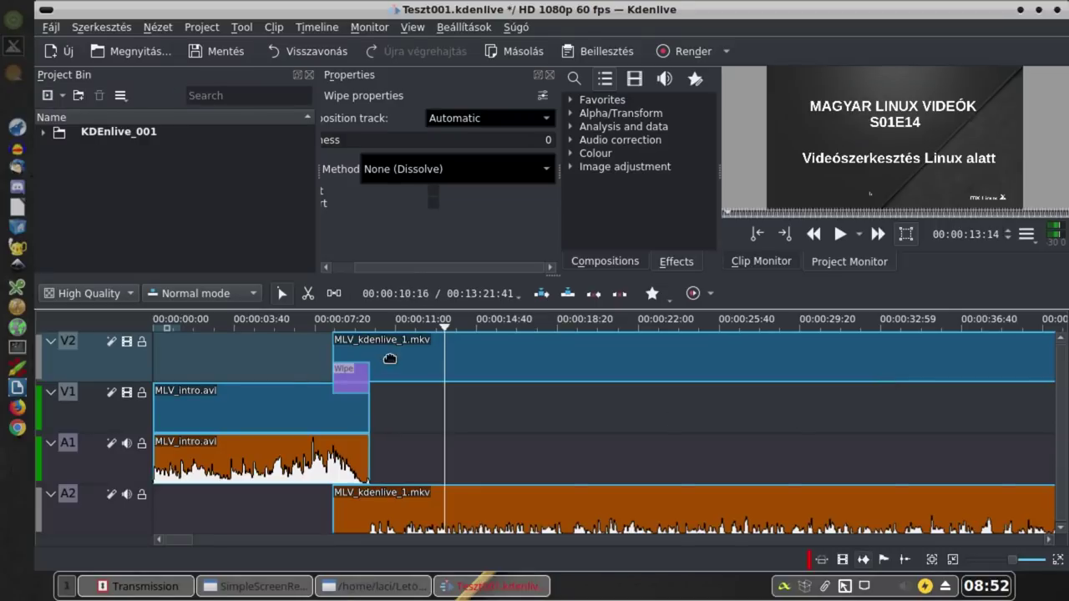
# - Expand the Audio correction and Analysis and data effect categories, and play the dissolve between the intro and the recording
pyautogui.click(573, 139)
pyautogui.click(572, 126)
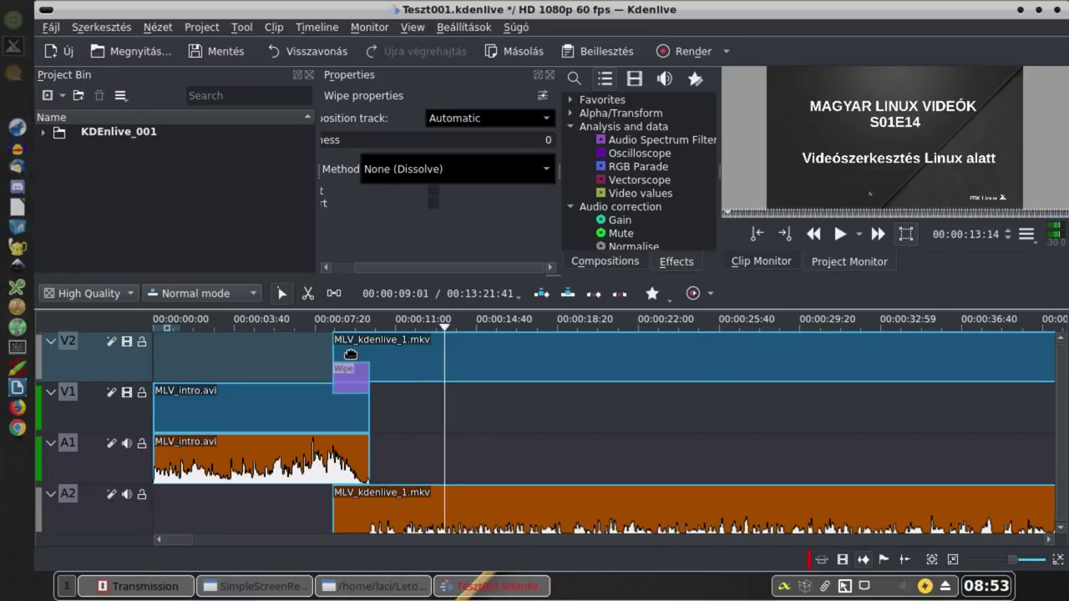
pyautogui.click(259, 312)
pyautogui.press('space')
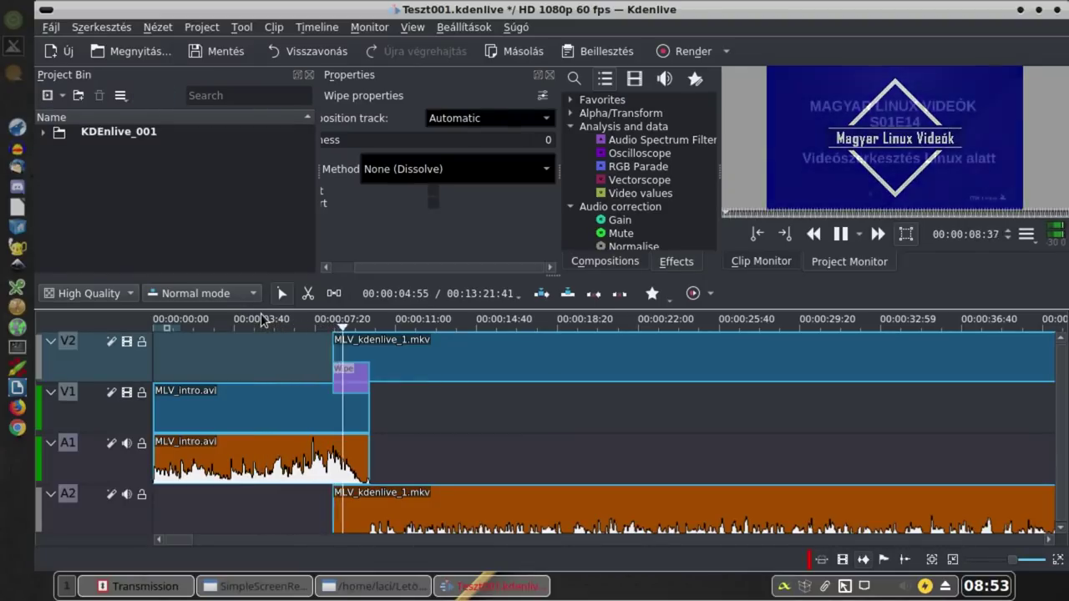
pyautogui.press('space')
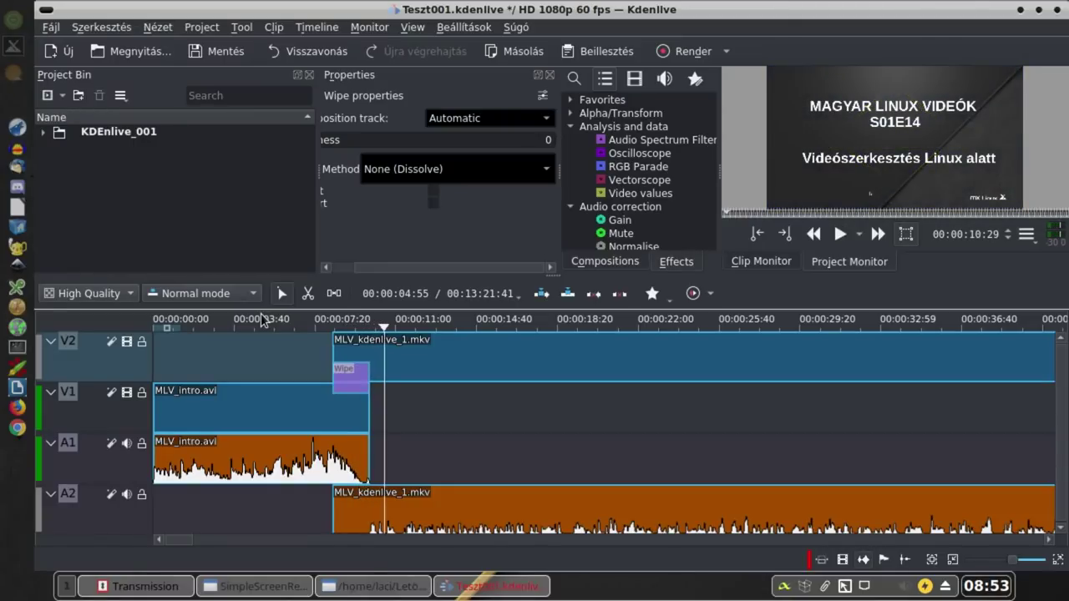
pyautogui.click(179, 323)
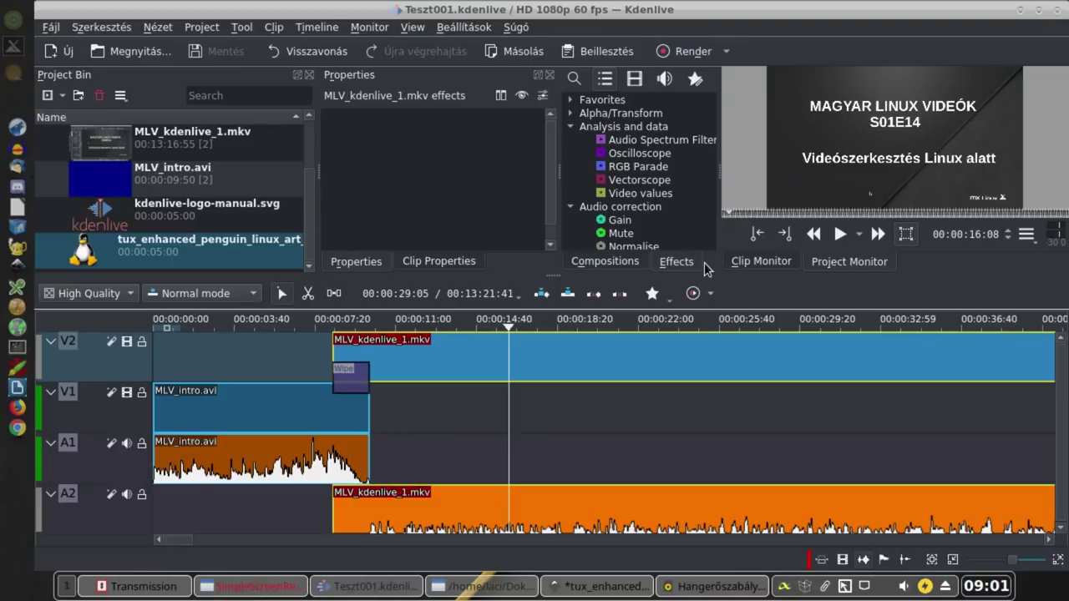
# - Insert a video track named Tux above V2
pyautogui.click(91, 255)
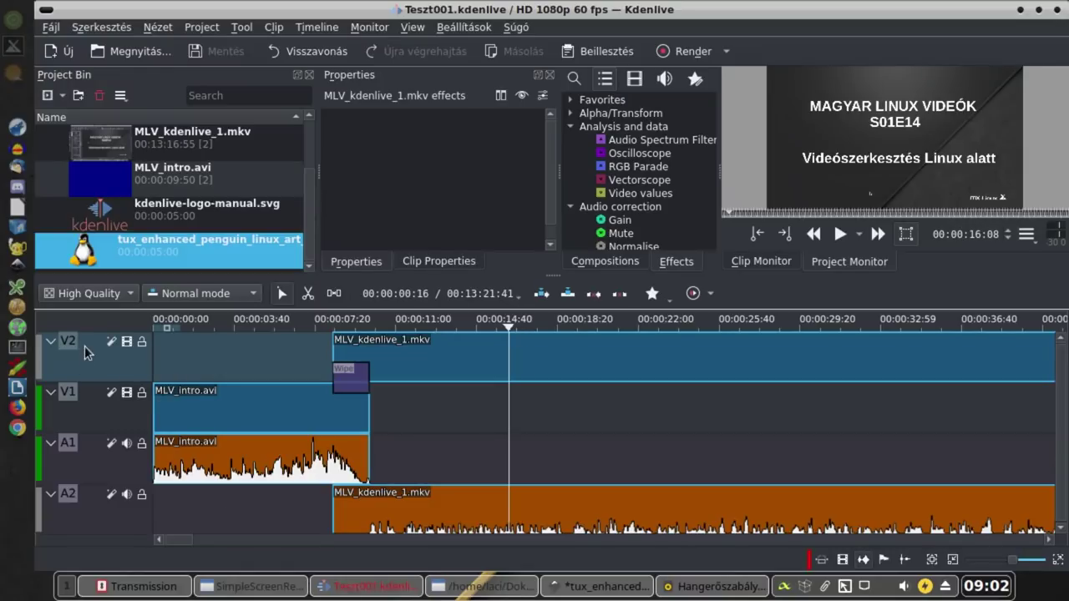
pyautogui.rightClick(95, 373)
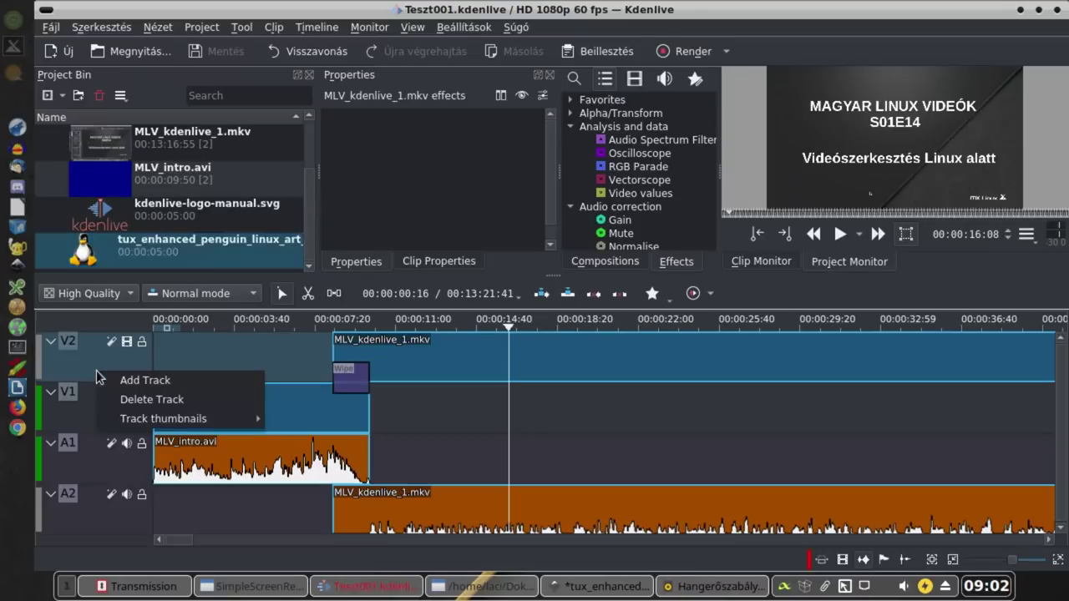
pyautogui.click(158, 380)
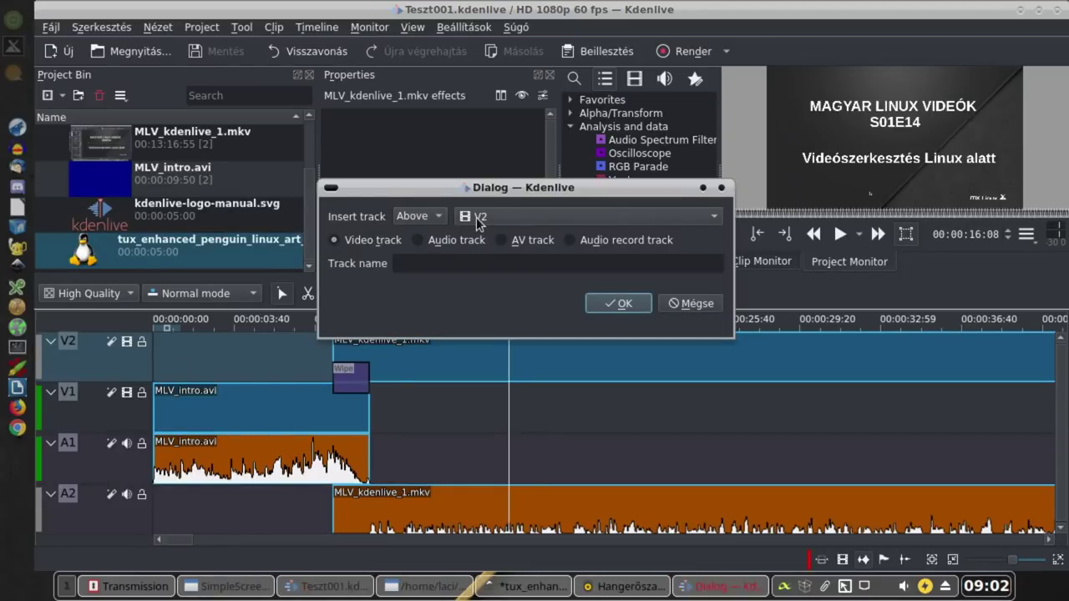
pyautogui.click(435, 219)
pyautogui.click(435, 219)
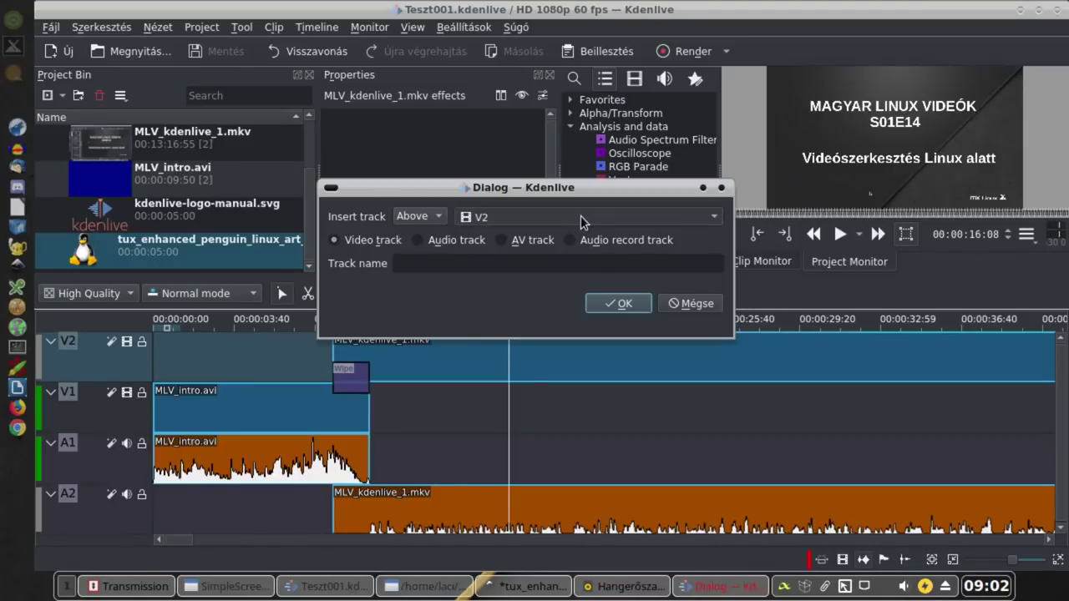
pyautogui.click(717, 219)
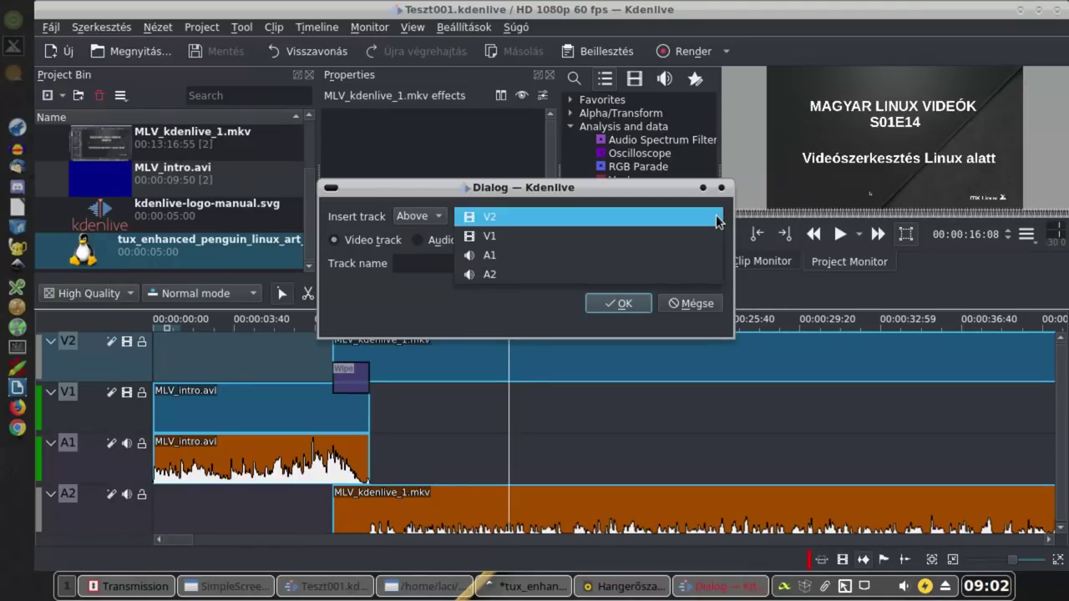
pyautogui.click(716, 219)
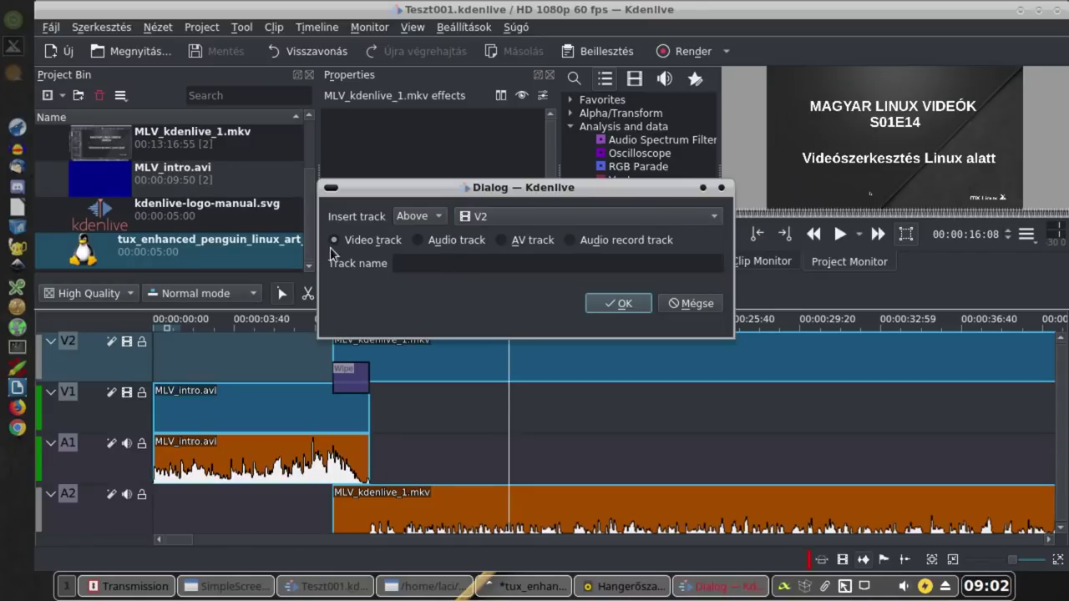
pyautogui.click(446, 264)
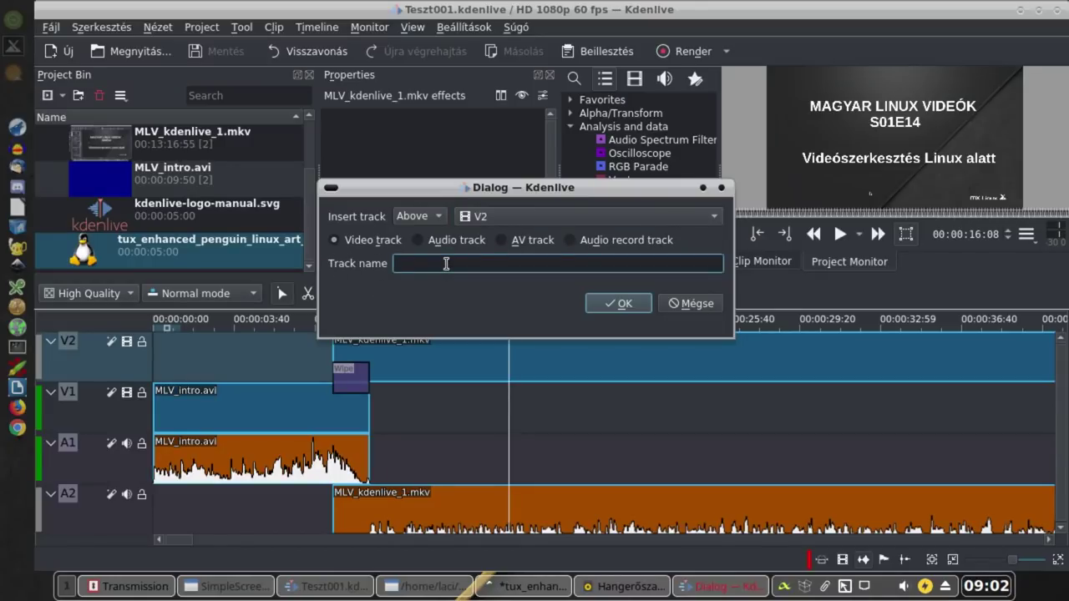
pyautogui.write('Tux')
pyautogui.click(623, 304)
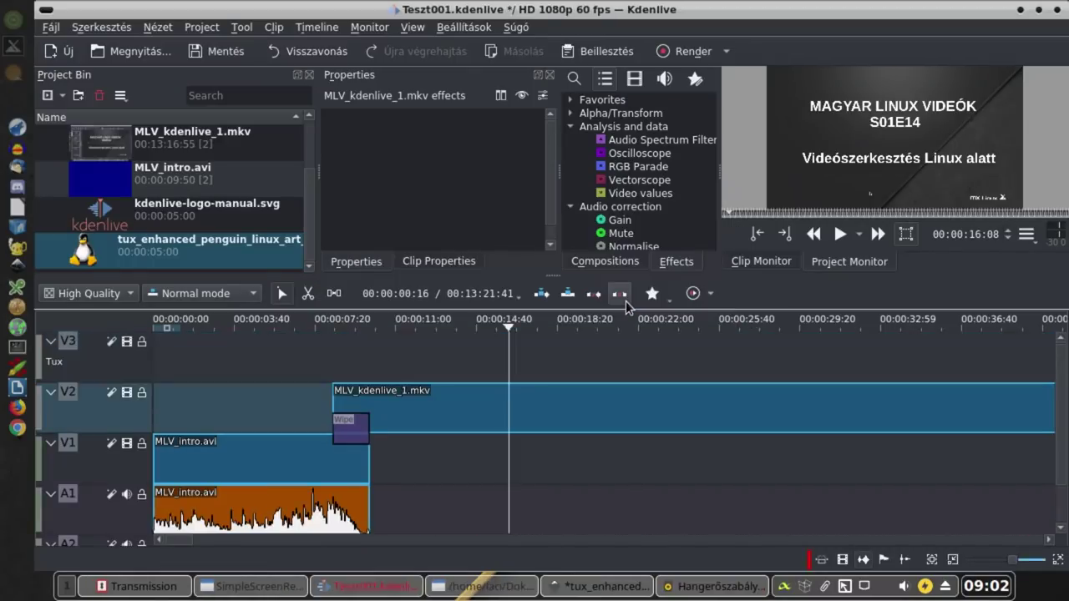
# - Place the penguin image on the Tux track at about 17 seconds and play over its start
pyautogui.moveTo(103, 254); pyautogui.dragTo(535, 352)
pyautogui.click(526, 326)
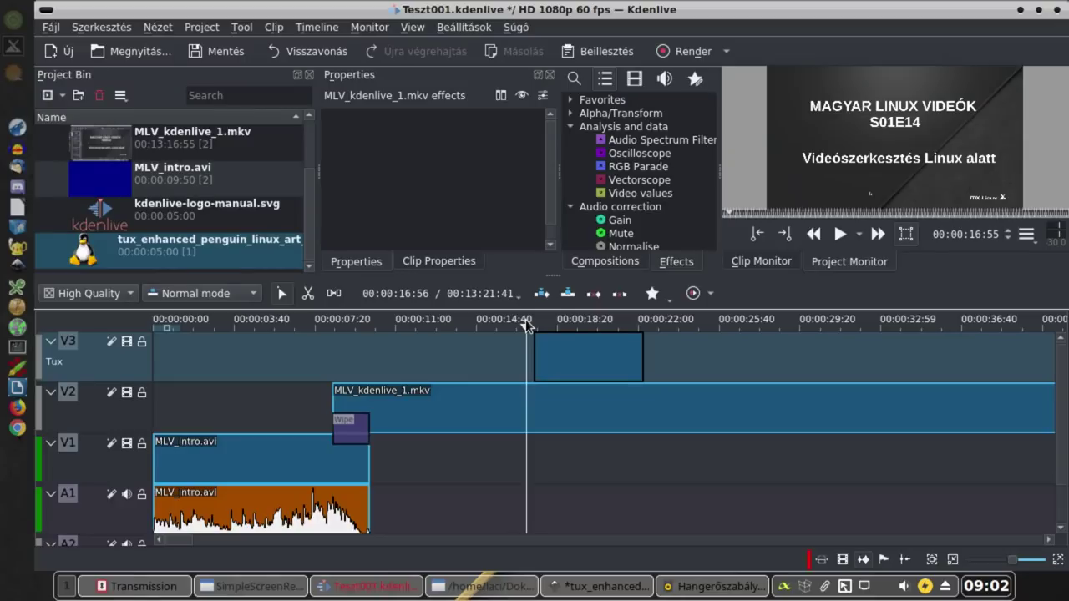
pyautogui.press('space')
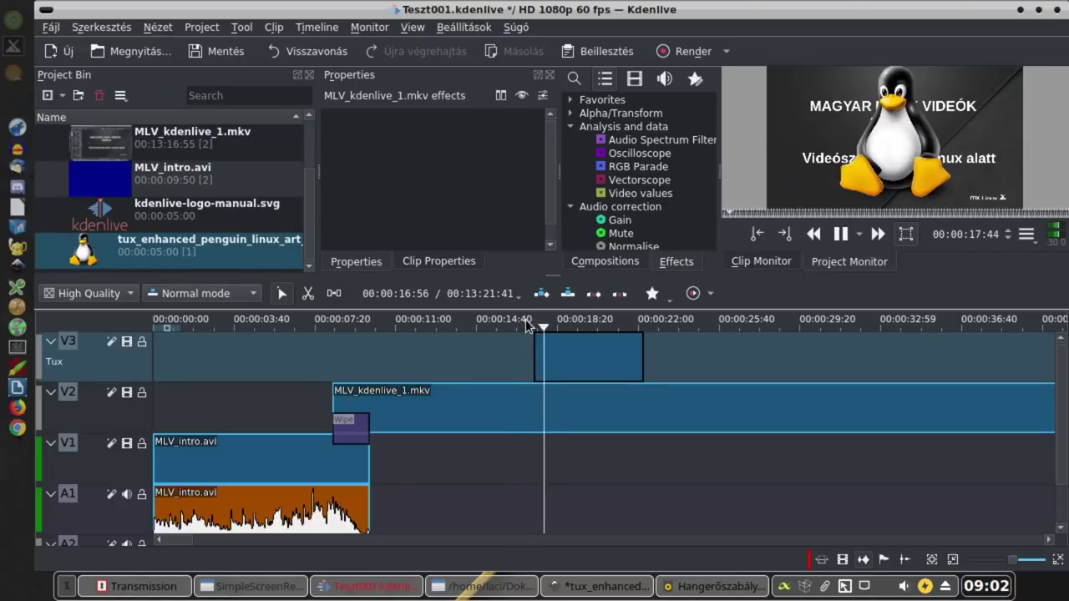
pyautogui.press('space')
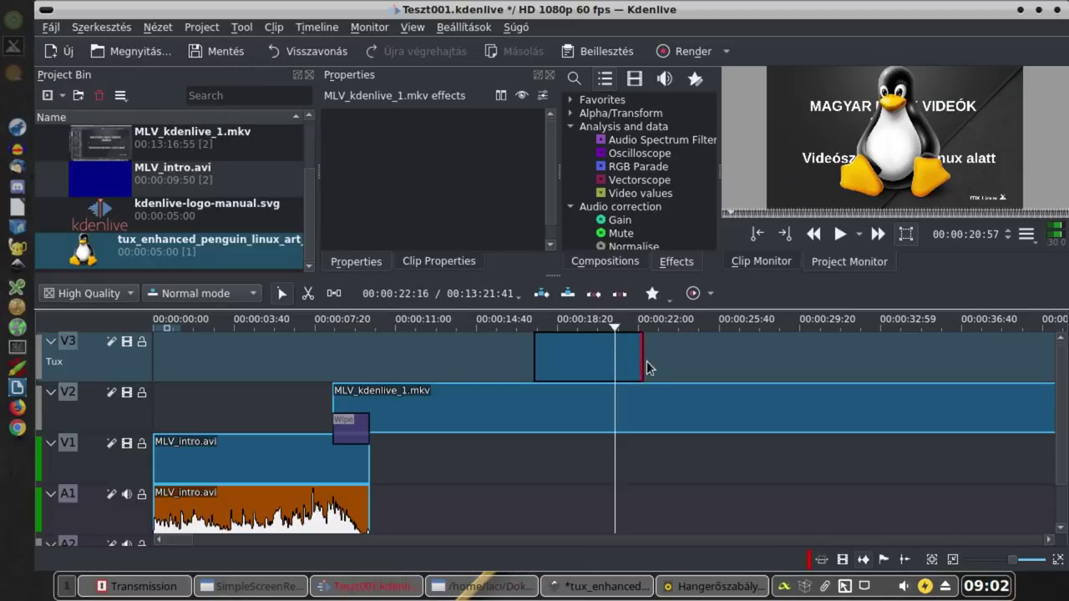
# - Lengthen the penguin clip on V3 to about 19 seconds and move it to start at about 19 seconds on the timeline
pyautogui.moveTo(642, 360); pyautogui.dragTo(944, 357)
pyautogui.moveTo(701, 359); pyautogui.dragTo(750, 357)
pyautogui.moveTo(541, 321); pyautogui.dragTo(532, 322)
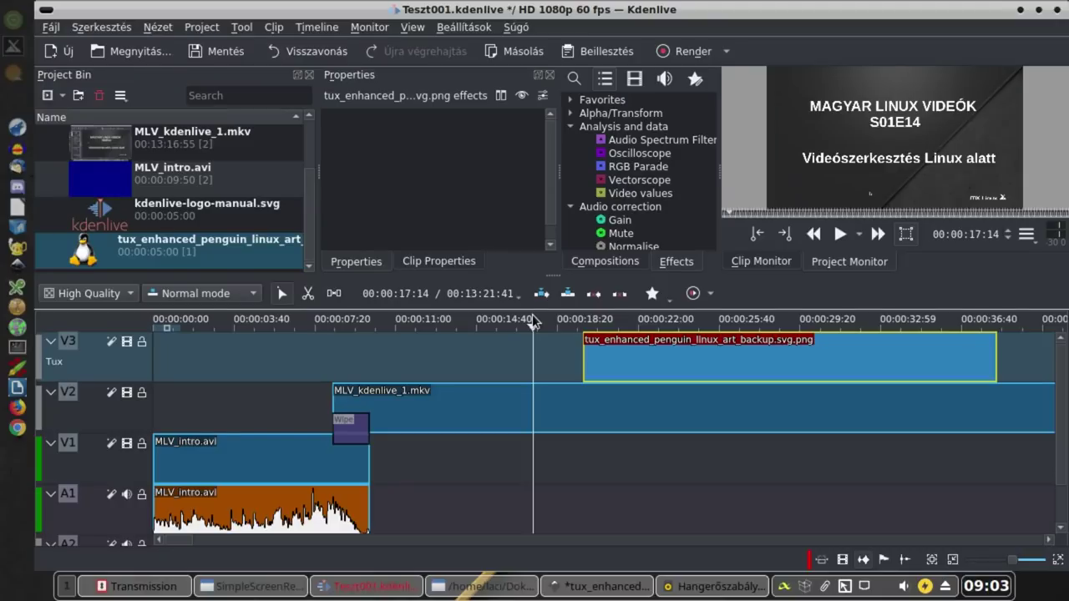
pyautogui.click(586, 322)
pyautogui.moveTo(665, 359); pyautogui.dragTo(588, 354)
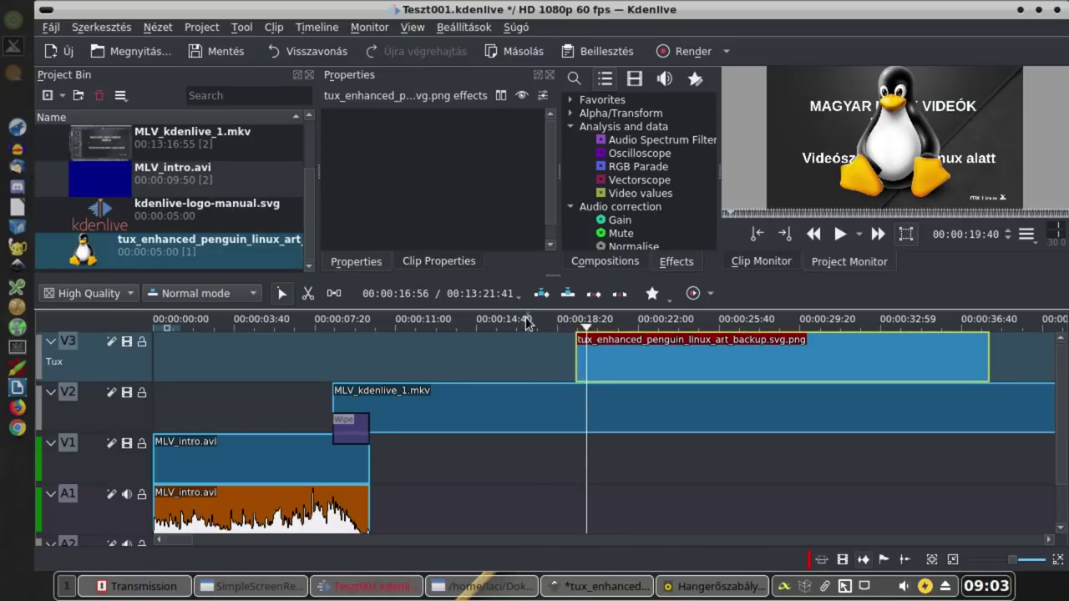
# - Play through the lengthened penguin clip, then shorten its end to just before the playhead and check playback again
pyautogui.click(525, 321)
pyautogui.press('space')
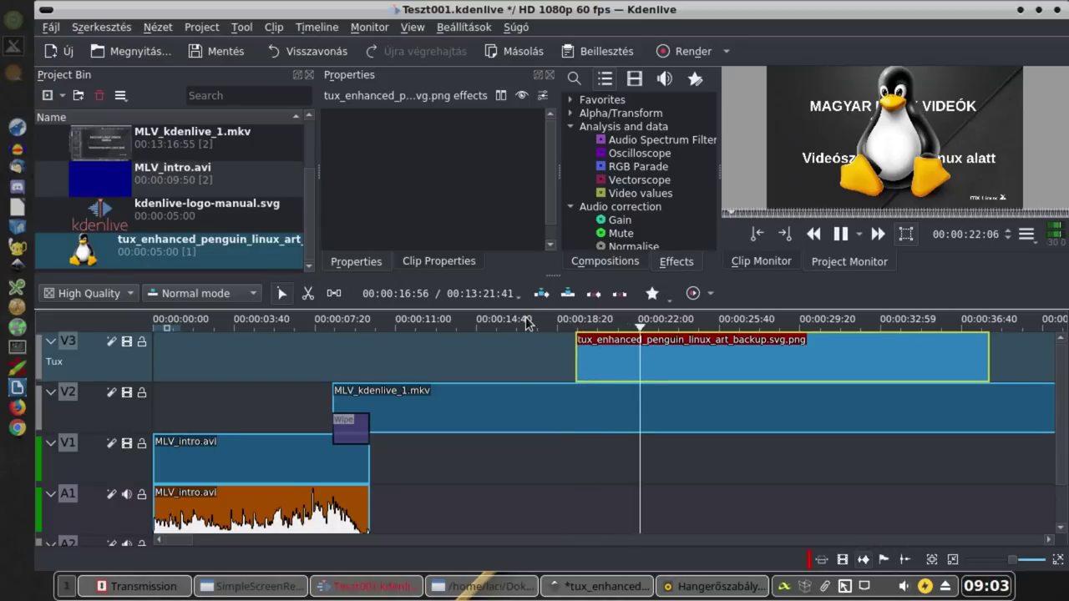
pyautogui.click(846, 319)
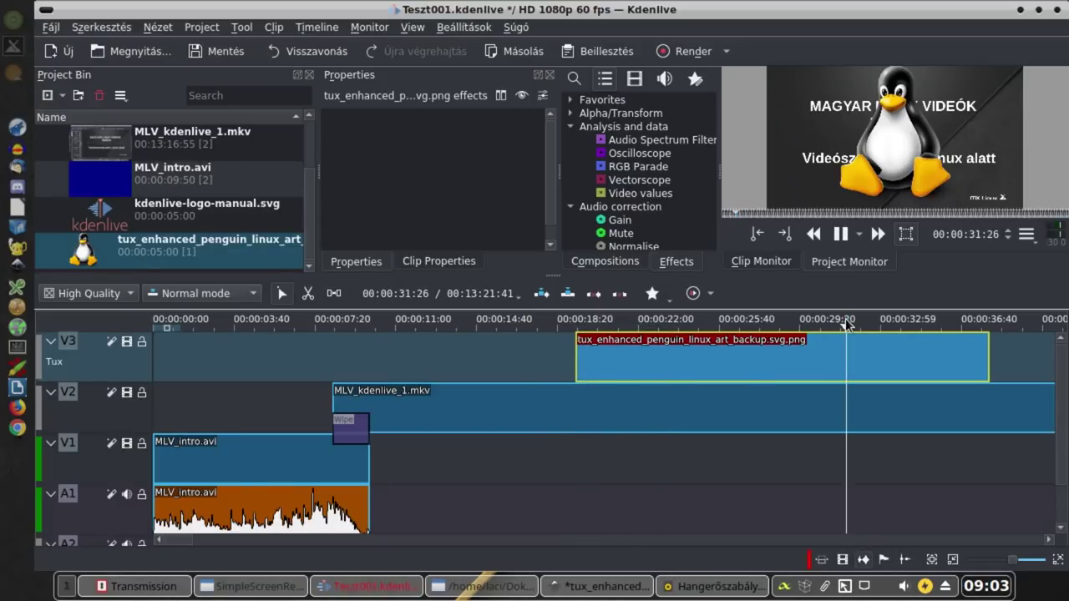
pyautogui.click(941, 319)
pyautogui.press('space')
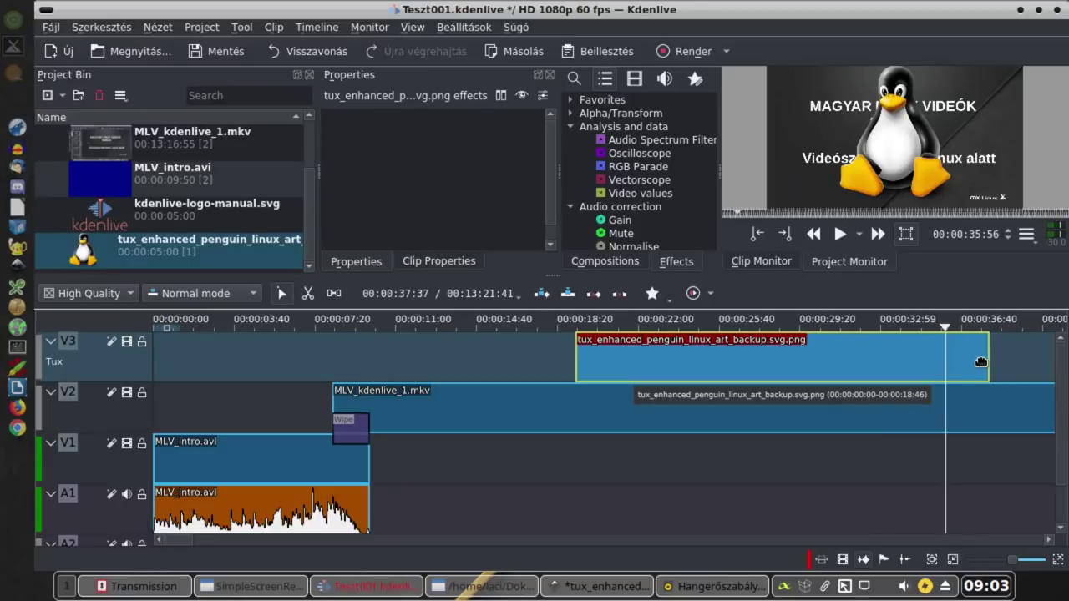
pyautogui.moveTo(989, 362); pyautogui.dragTo(926, 361)
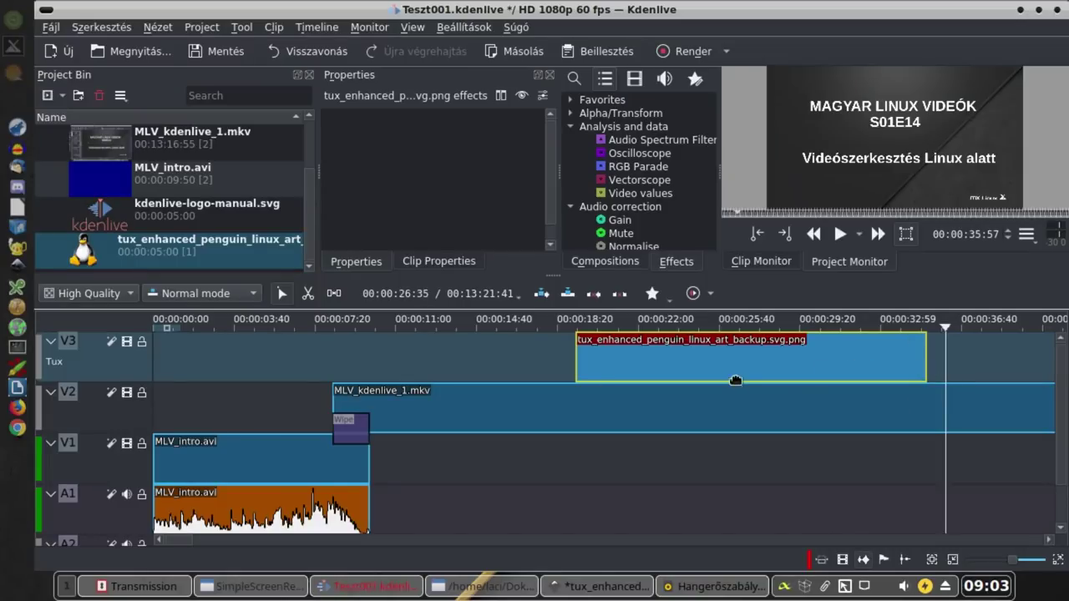
pyautogui.click(580, 321)
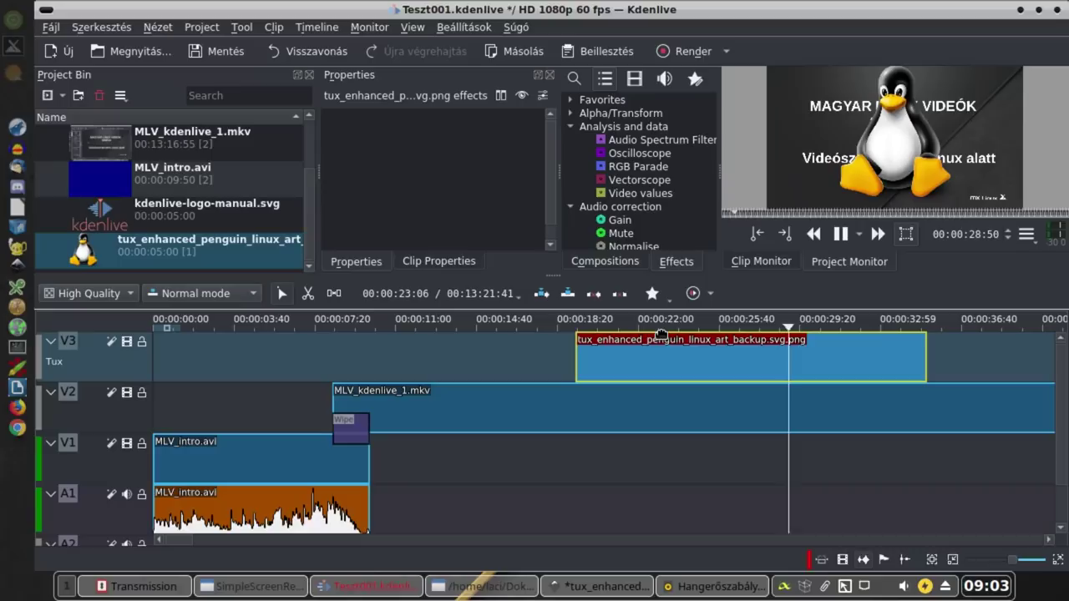
pyautogui.press('space')
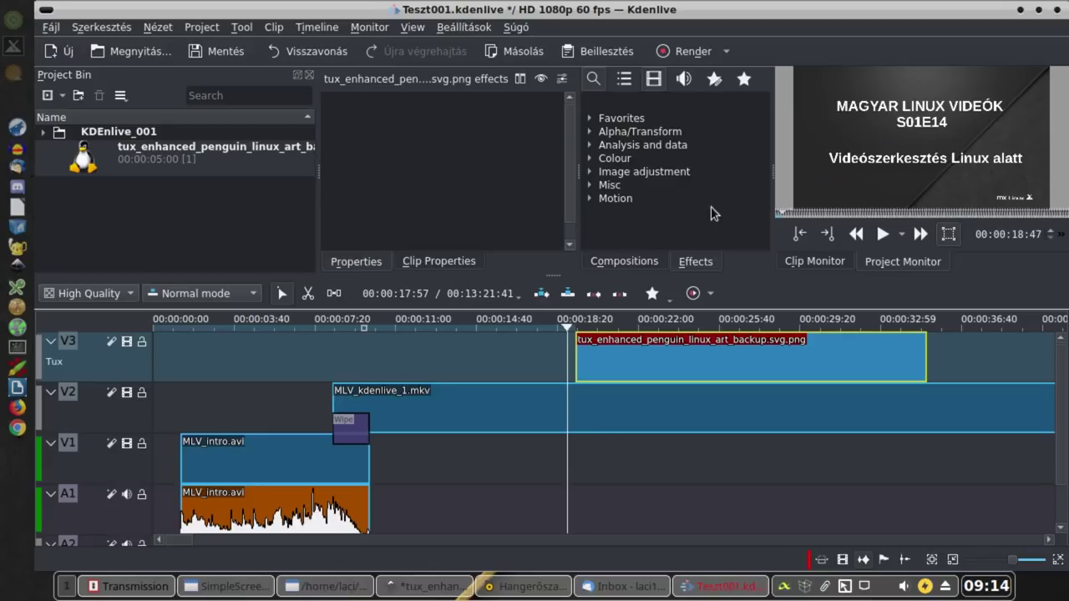
# - Search the effects for "zoo" and apply Position and Zoom to the penguin clip on V3
pyautogui.click(588, 157)
pyautogui.click(588, 158)
pyautogui.click(596, 76)
pyautogui.click(596, 76)
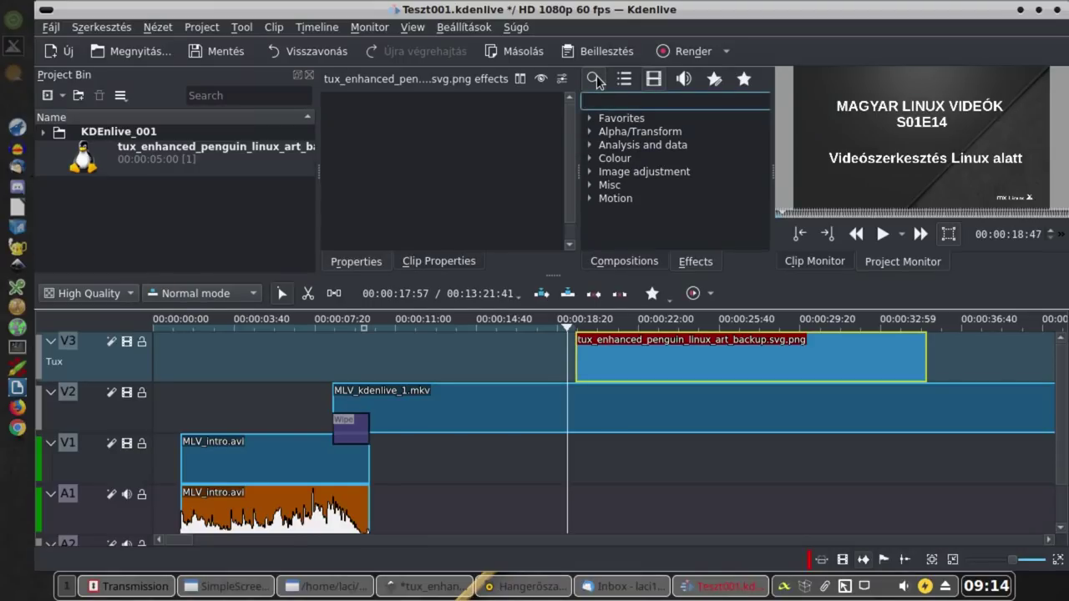
pyautogui.write('z')
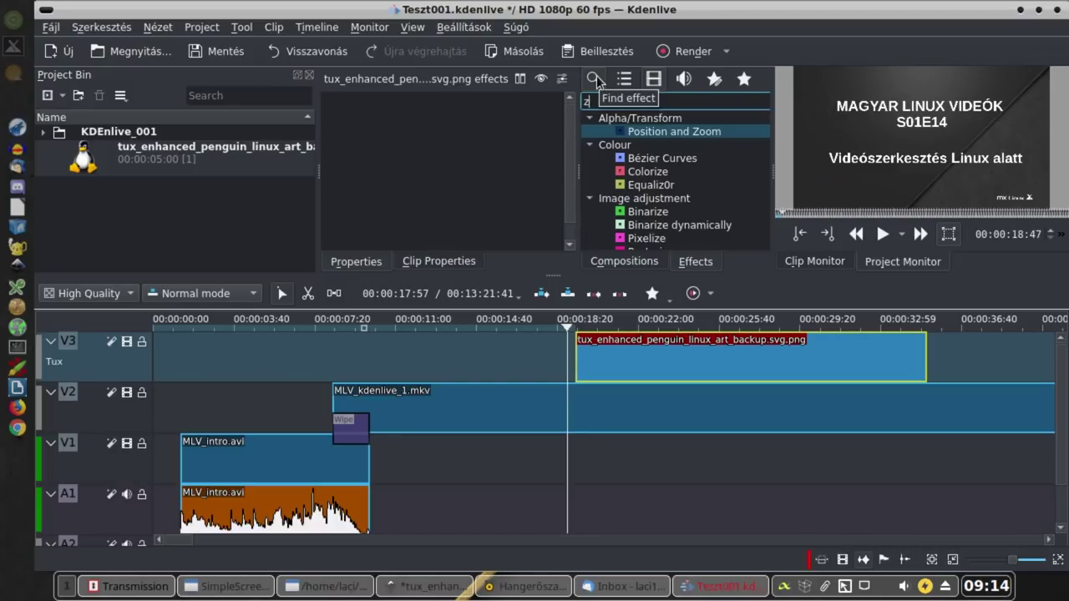
pyautogui.write('oo')
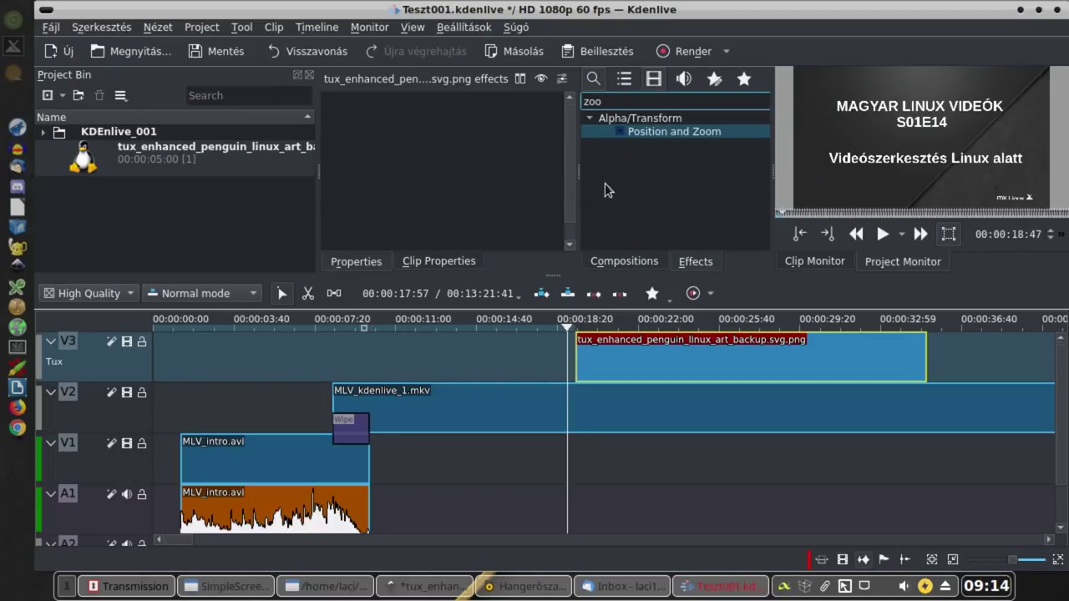
pyautogui.click(654, 135)
pyautogui.moveTo(653, 134); pyautogui.dragTo(619, 361)
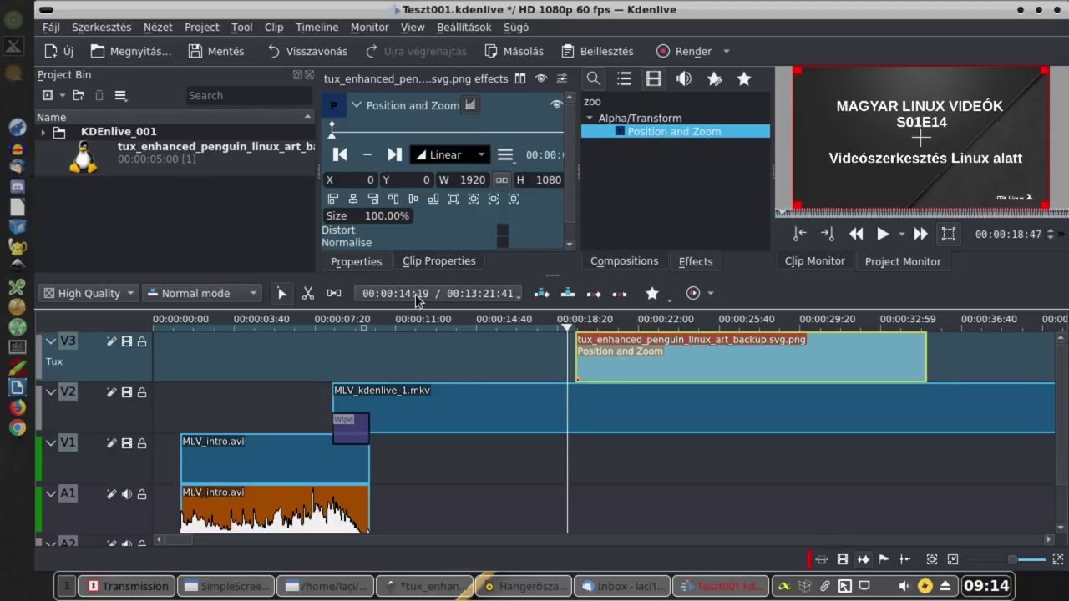
# - Widen the effect settings area and shrink the penguin to about 979 × 296, placing it near the frame's bottom at about X 660, Y 772
pyautogui.moveTo(577, 180); pyautogui.dragTo(654, 181)
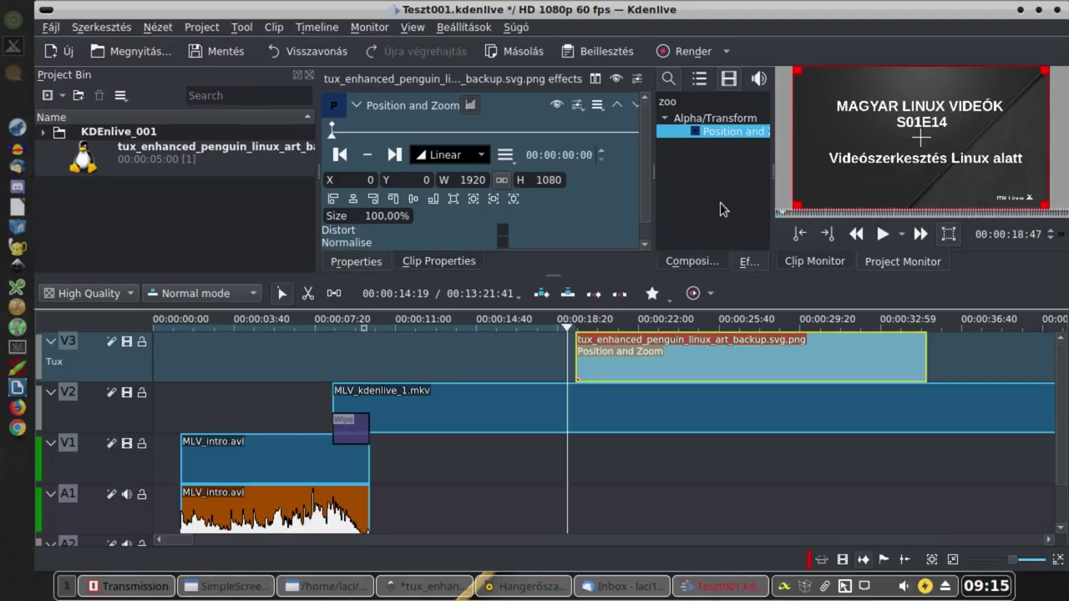
pyautogui.click(697, 333)
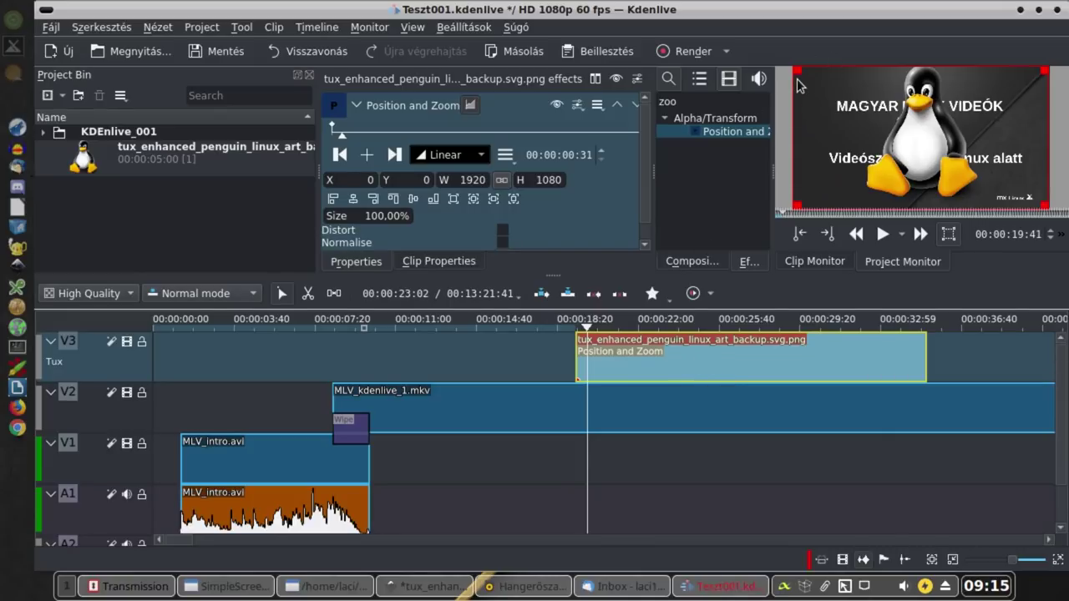
pyautogui.moveTo(798, 68); pyautogui.dragTo(757, 77)
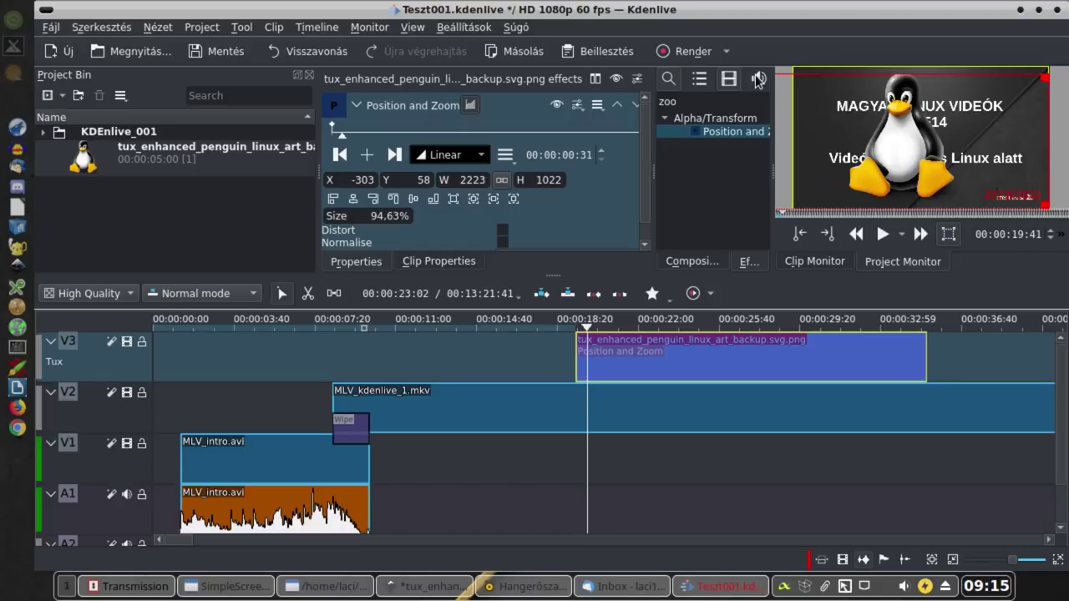
pyautogui.moveTo(757, 78); pyautogui.dragTo(919, 171)
pyautogui.moveTo(988, 189); pyautogui.dragTo(952, 190)
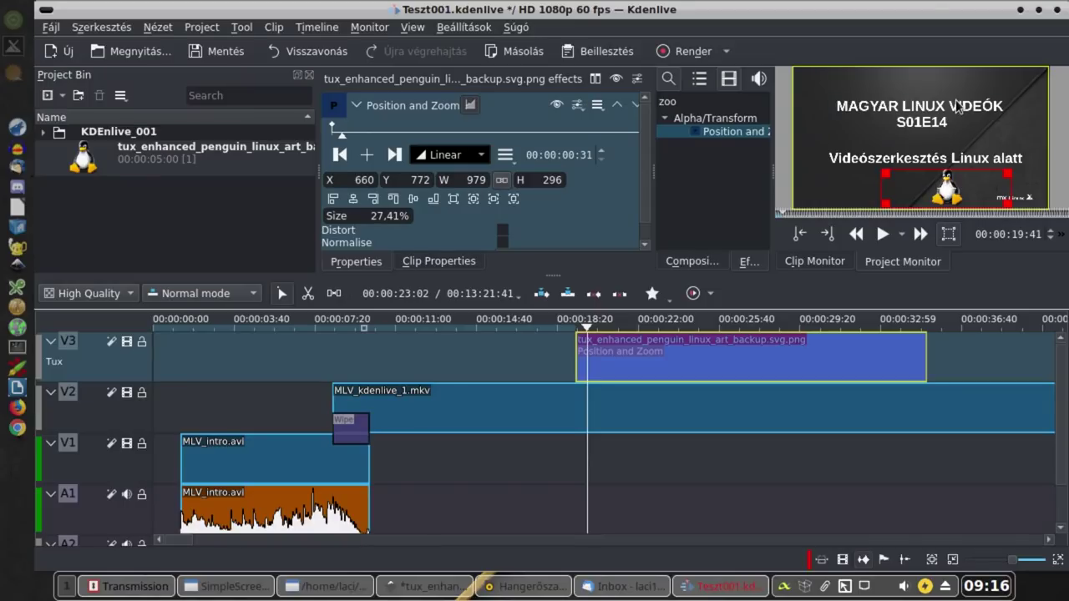
# - Review the monitor commands, then resize the penguin to about 1004 × 272 and move it to about X 460, Y 784
pyautogui.click(380, 29)
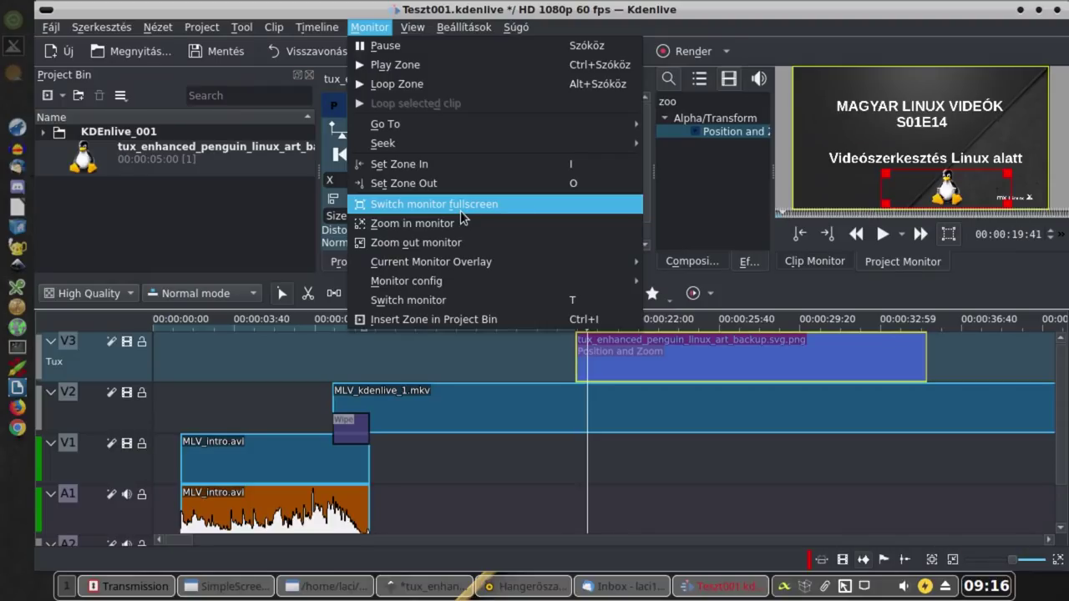
pyautogui.press('Escape')
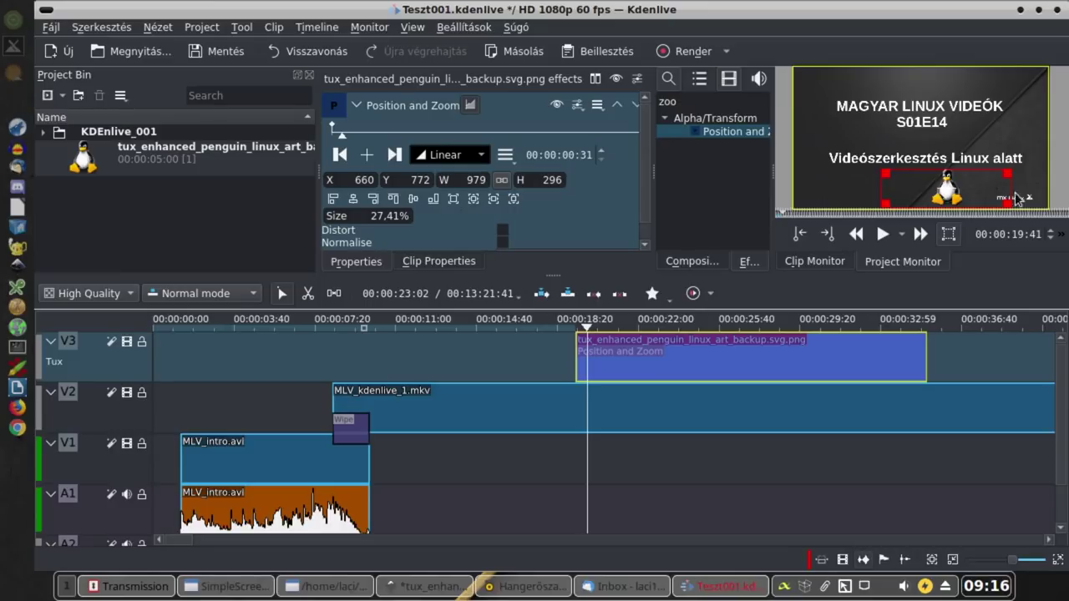
pyautogui.moveTo(885, 174)
pyautogui.mouseDown()
pyautogui.moveTo(903, 181)
pyautogui.moveTo(884, 176)
pyautogui.mouseUp()
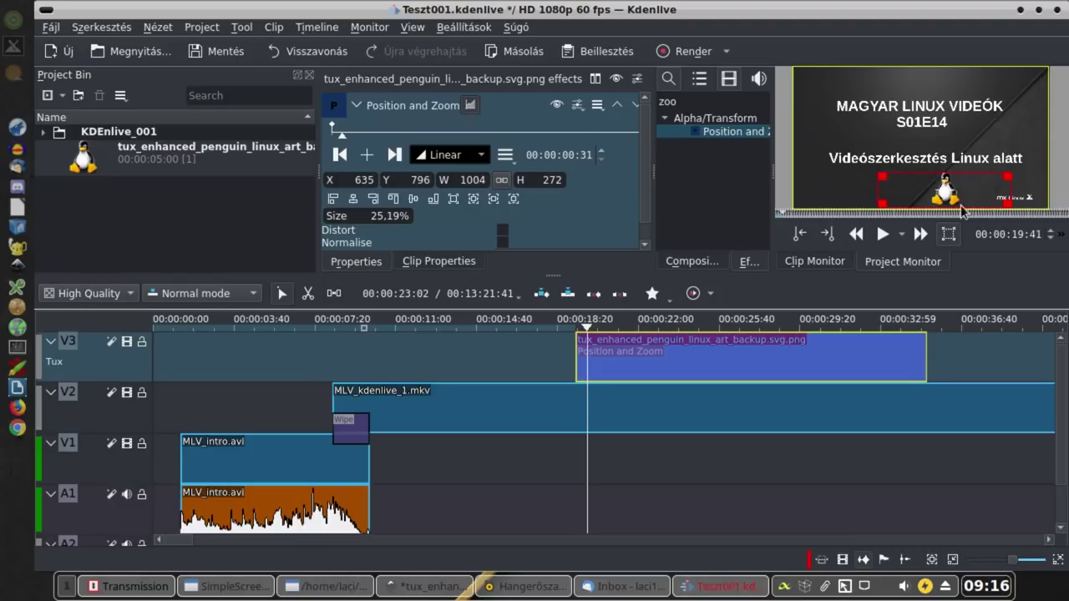
pyautogui.moveTo(949, 193); pyautogui.dragTo(922, 190)
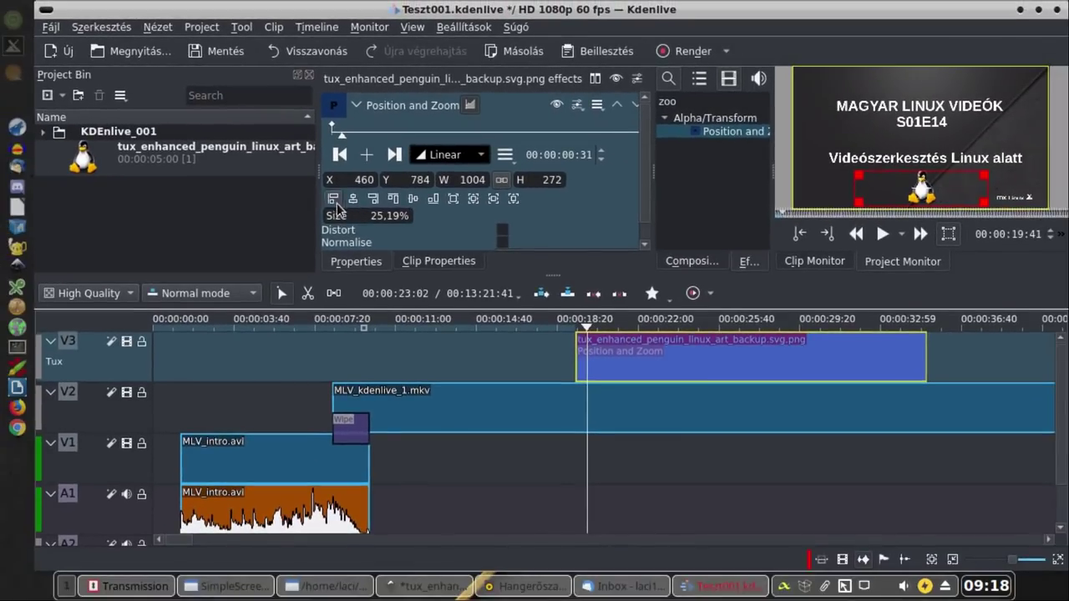
# - Try the left, horizontal centre and top alignments on the penguin image, finishing with it aligned to the frame's top-right corner
pyautogui.click(309, 222)
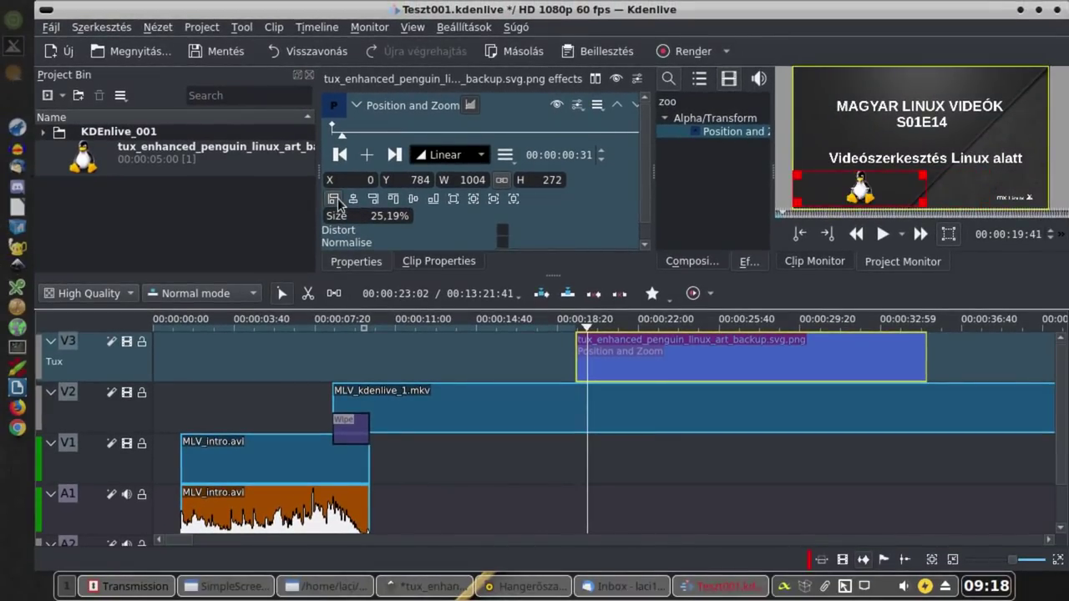
pyautogui.click(352, 201)
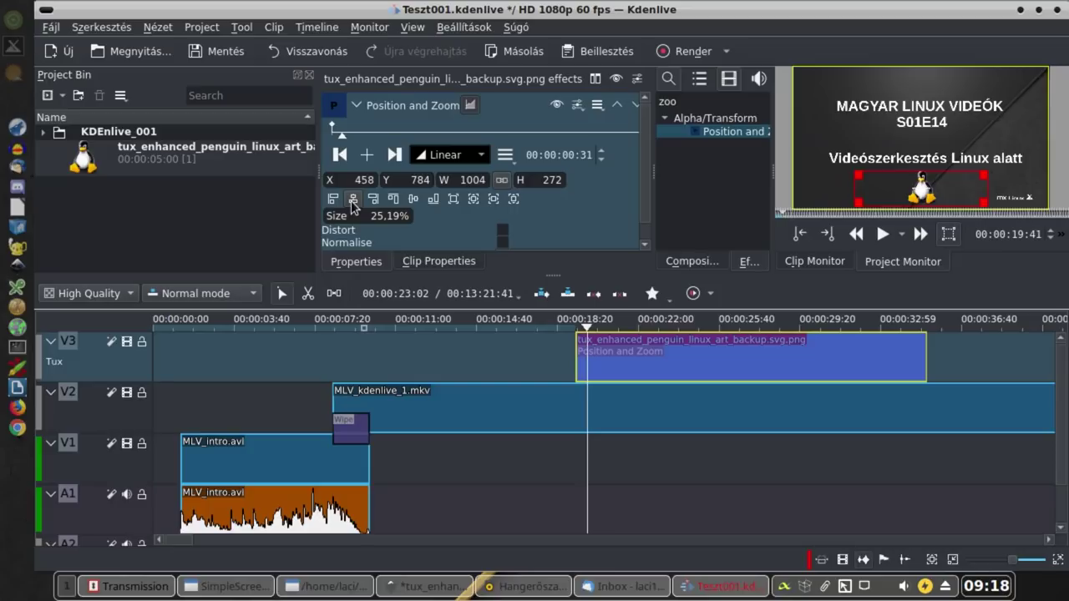
pyautogui.click(394, 200)
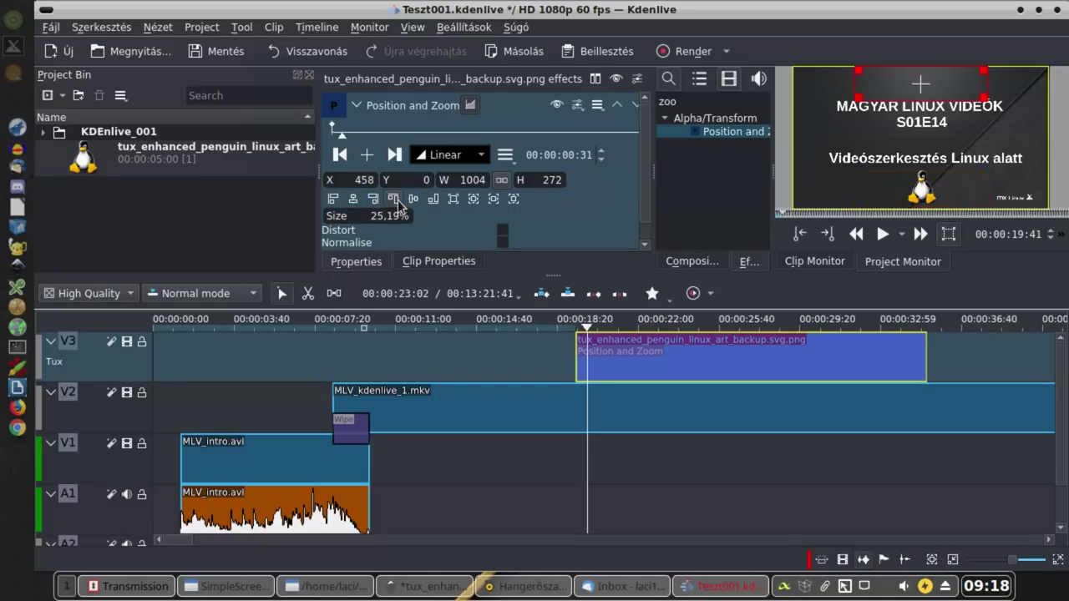
pyautogui.click(373, 199)
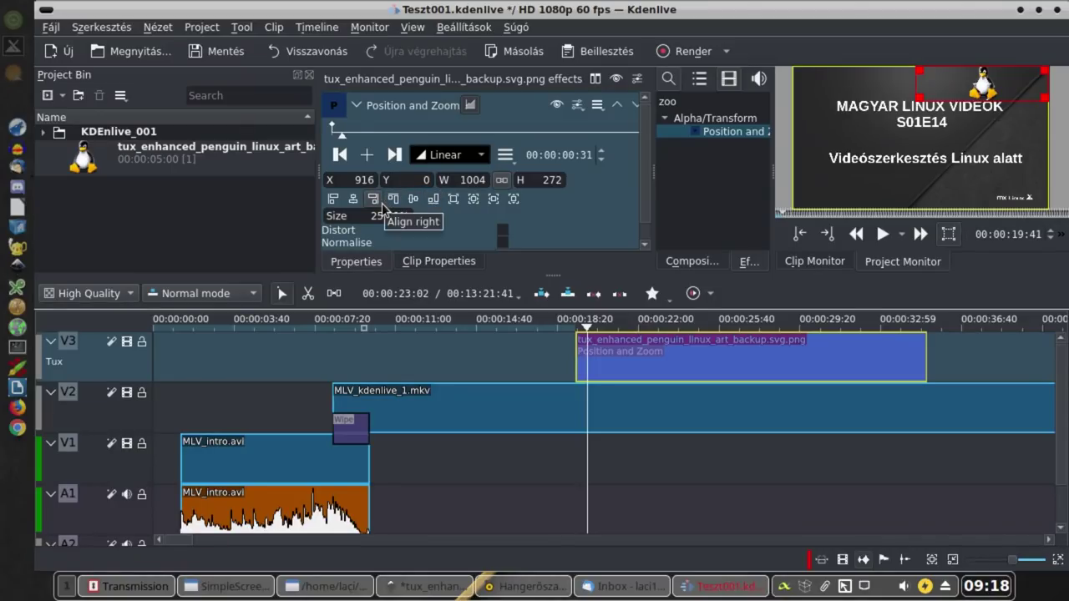
# - Align the penguin image to the frame's bottom, raise it slightly to about Y 778, and centre it horizontally
pyautogui.click(352, 199)
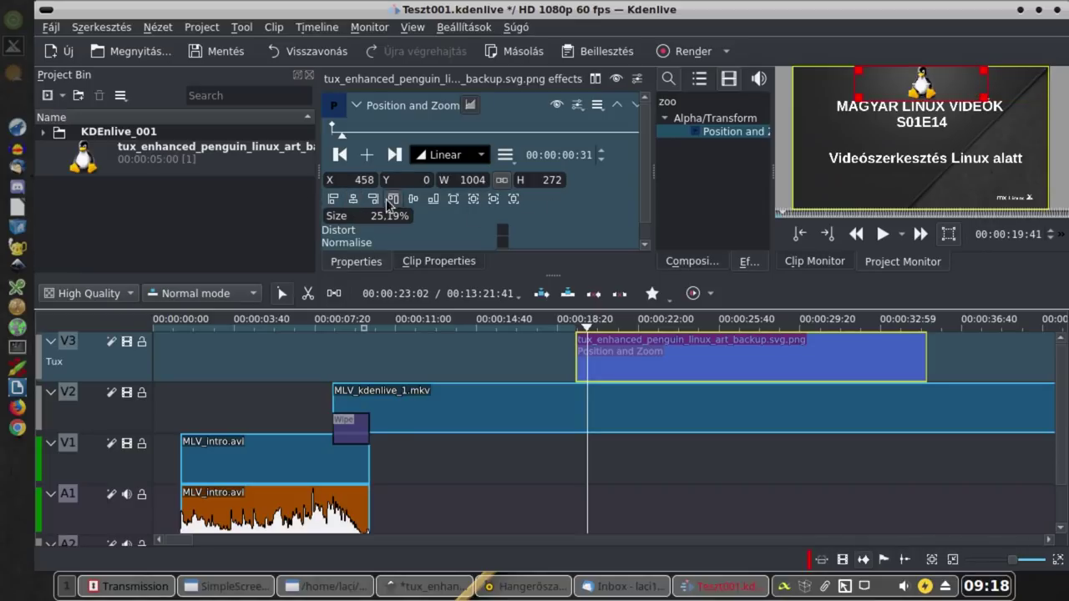
pyautogui.click(432, 200)
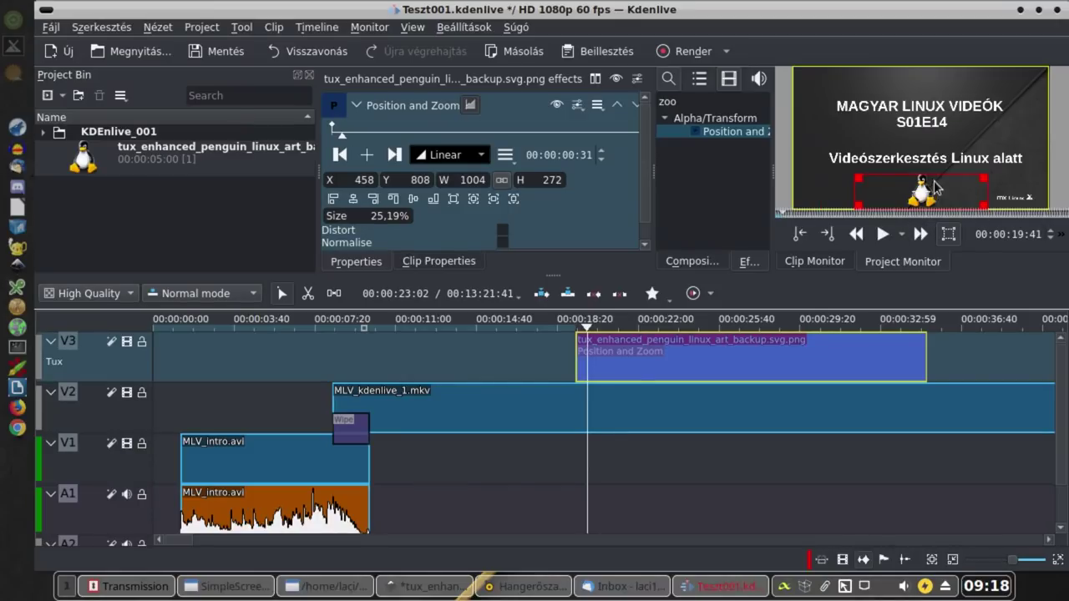
pyautogui.moveTo(924, 192); pyautogui.dragTo(924, 187)
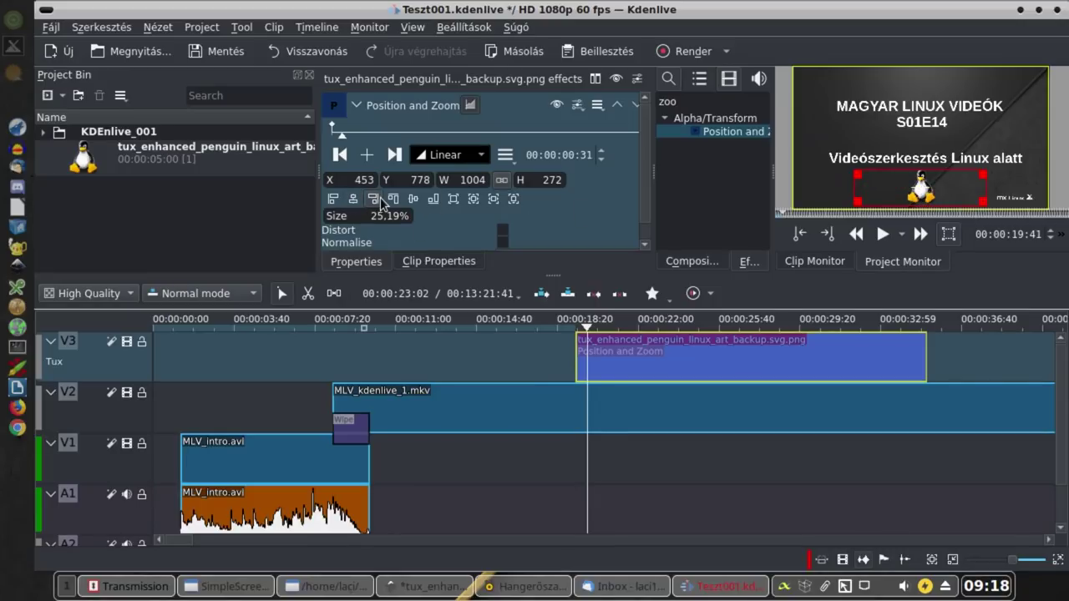
pyautogui.click(353, 198)
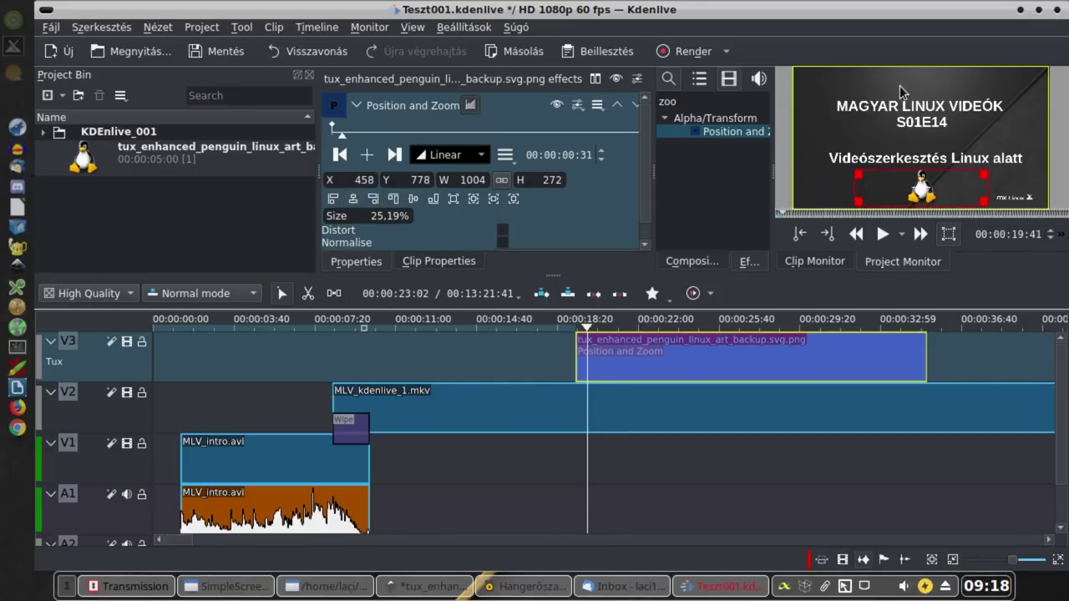
# - Select the penguin clip on V3 and play the timeline from just before it to past its end
pyautogui.moveTo(563, 324); pyautogui.dragTo(615, 324)
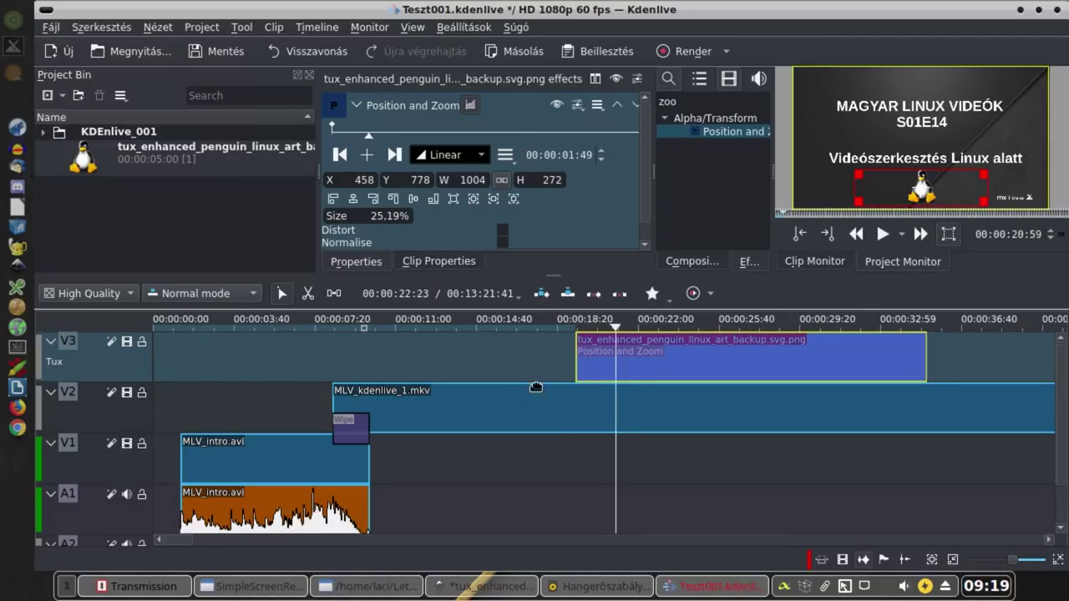
pyautogui.click(556, 321)
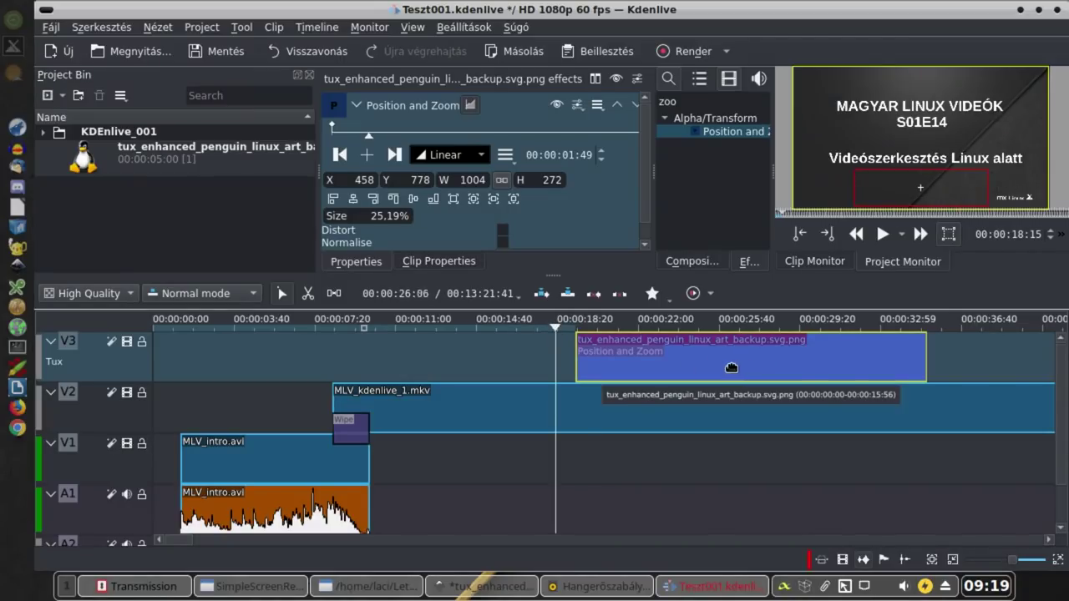
pyautogui.click(718, 413)
pyautogui.click(729, 364)
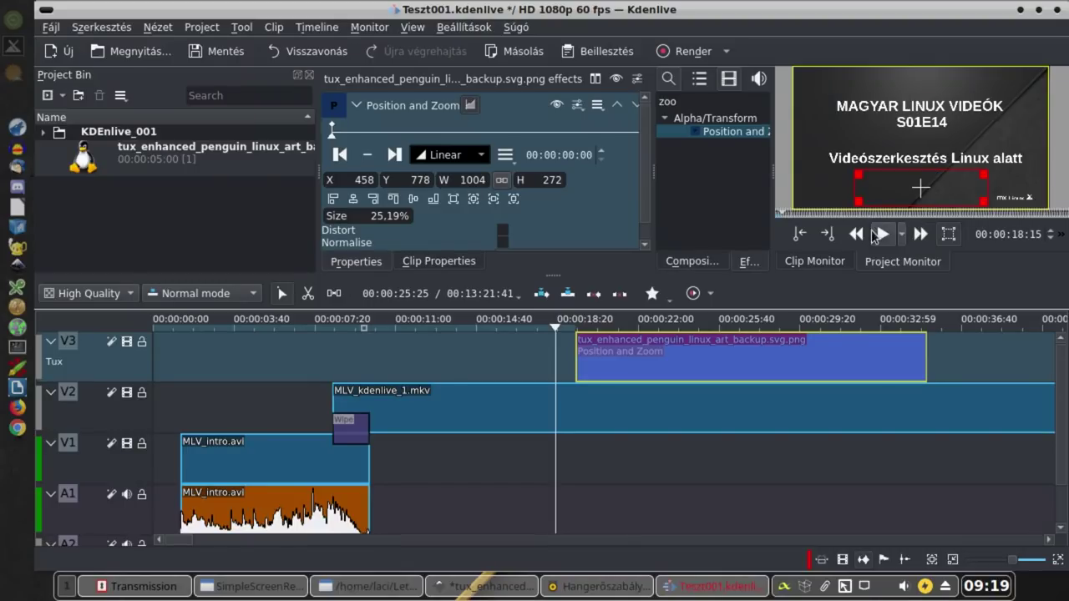
pyautogui.press('space')
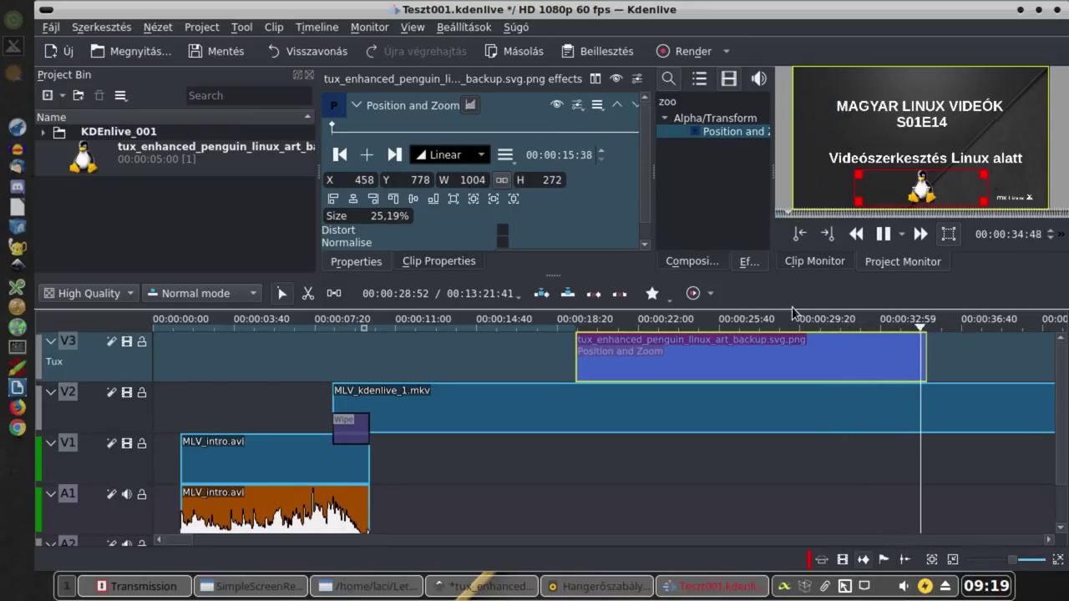
pyautogui.press('space')
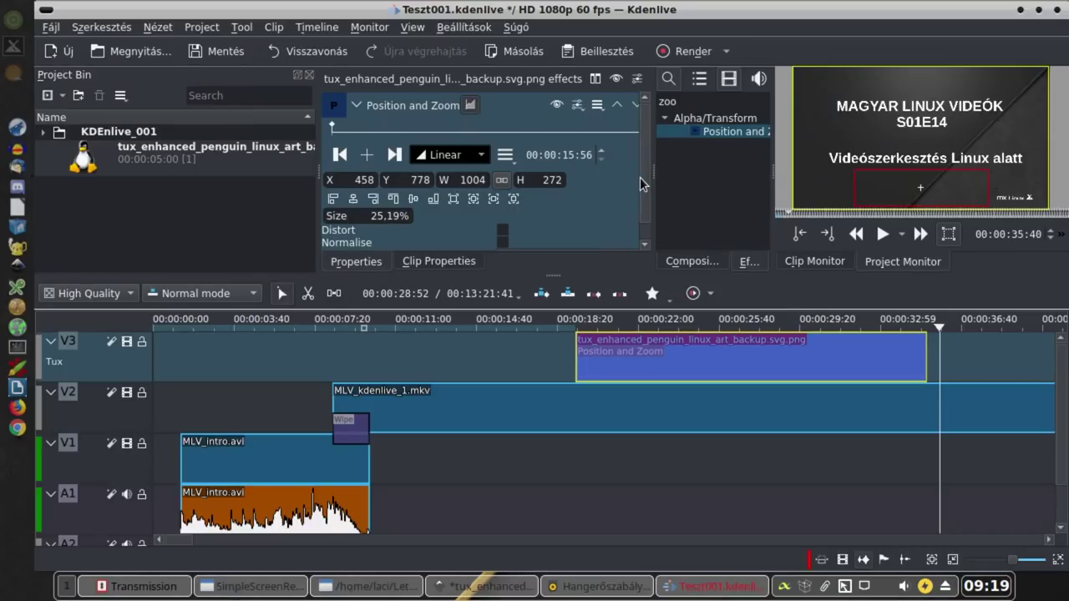
pyautogui.scroll(-1, 642, 177)
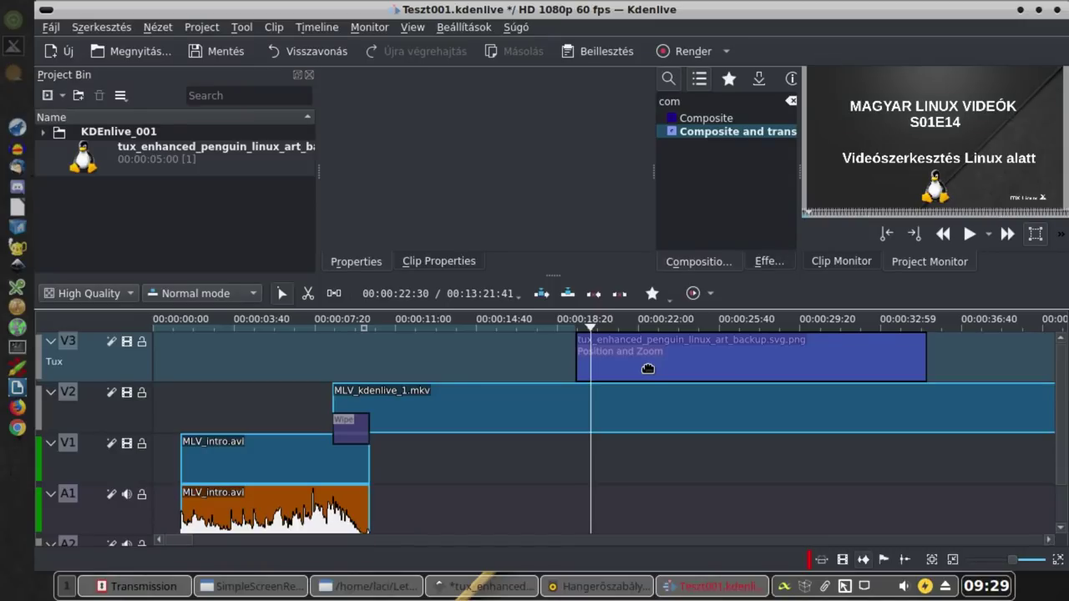
# - Add the Composite and transform composition to the penguin clip on V3 and select it to show its properties
pyautogui.click(742, 131)
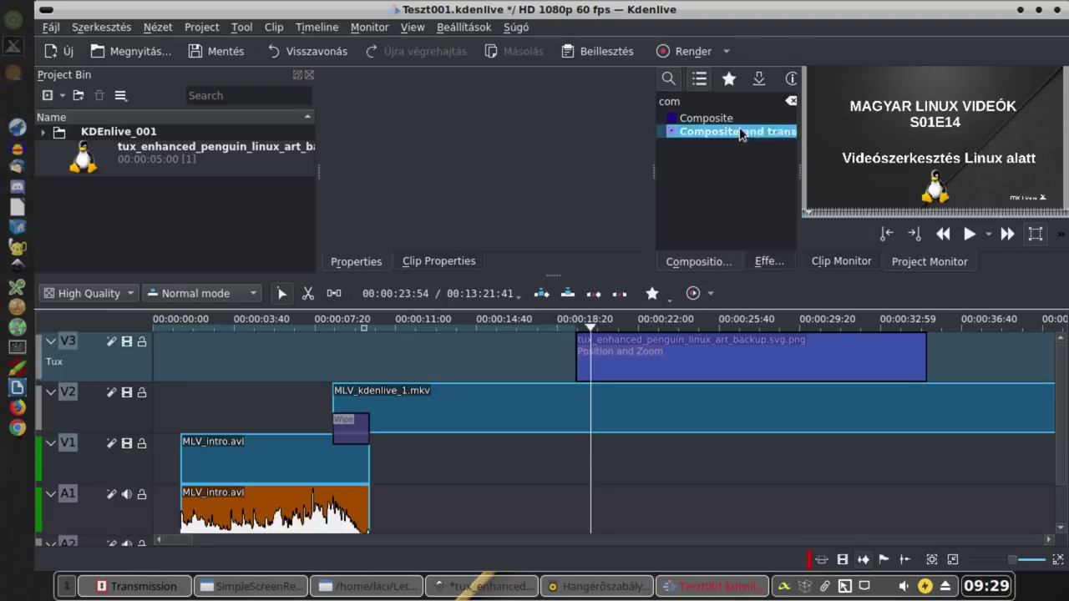
pyautogui.moveTo(716, 134); pyautogui.dragTo(659, 355)
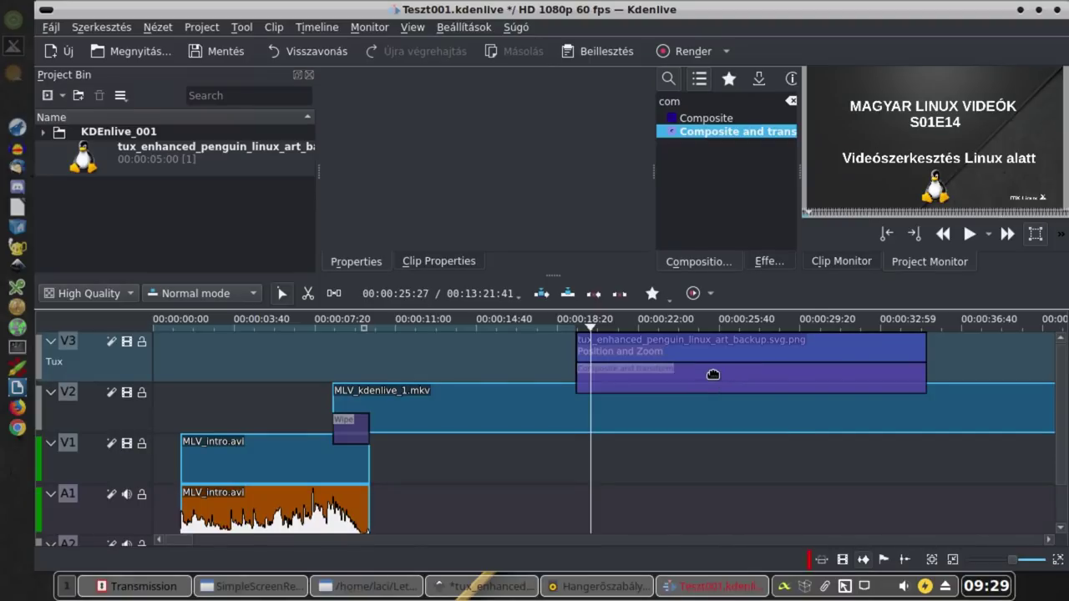
pyautogui.click(709, 381)
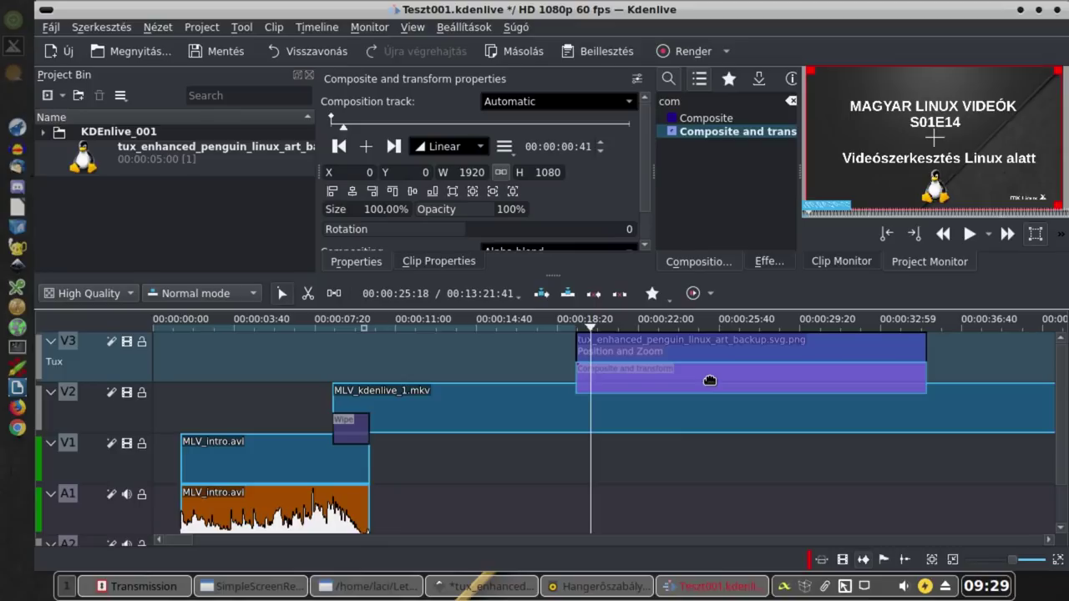
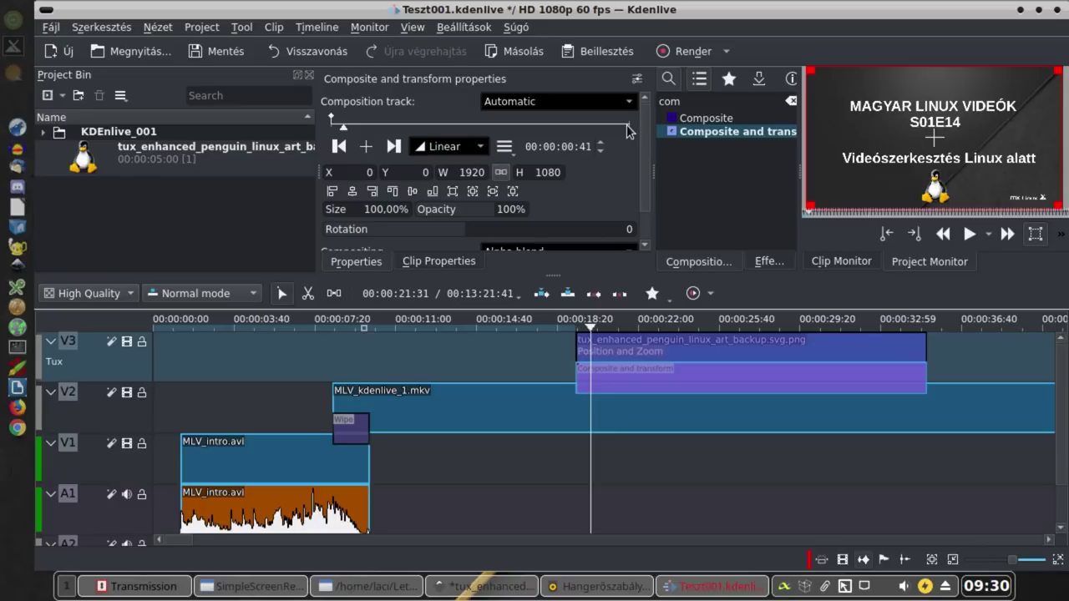
# - Add a composition keyframe one frame after the start, at 00:00:00:01, and set its opacity to 0%
pyautogui.click(340, 146)
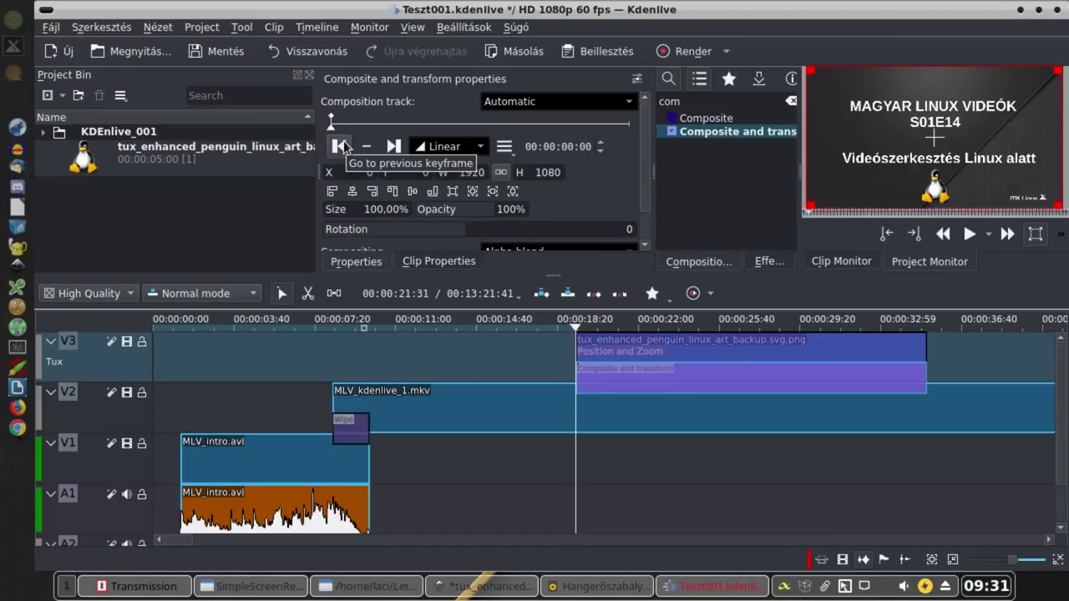
pyautogui.press('Right')
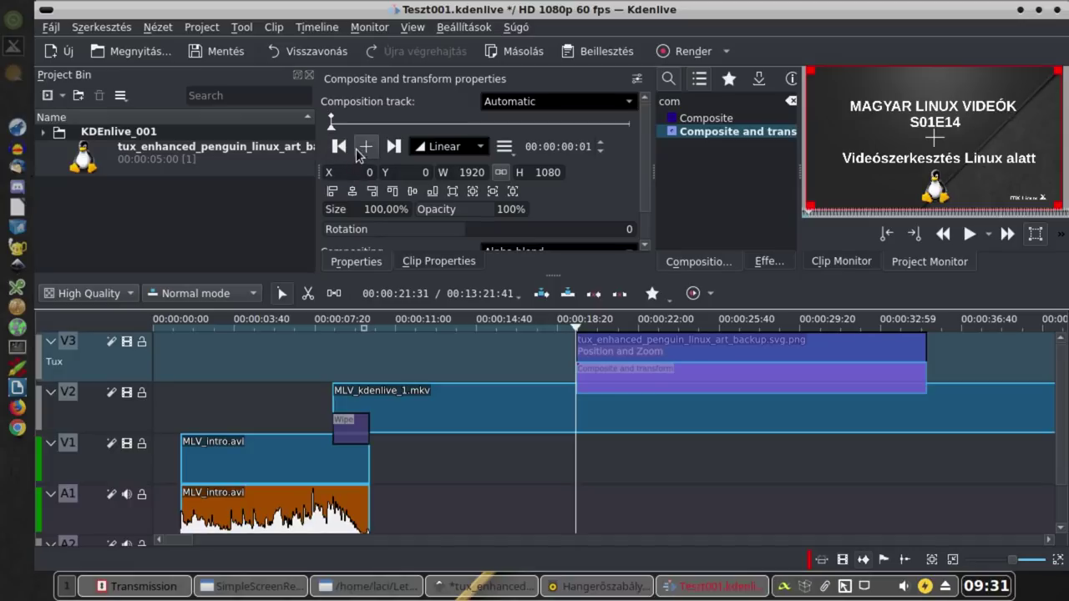
pyautogui.click(359, 152)
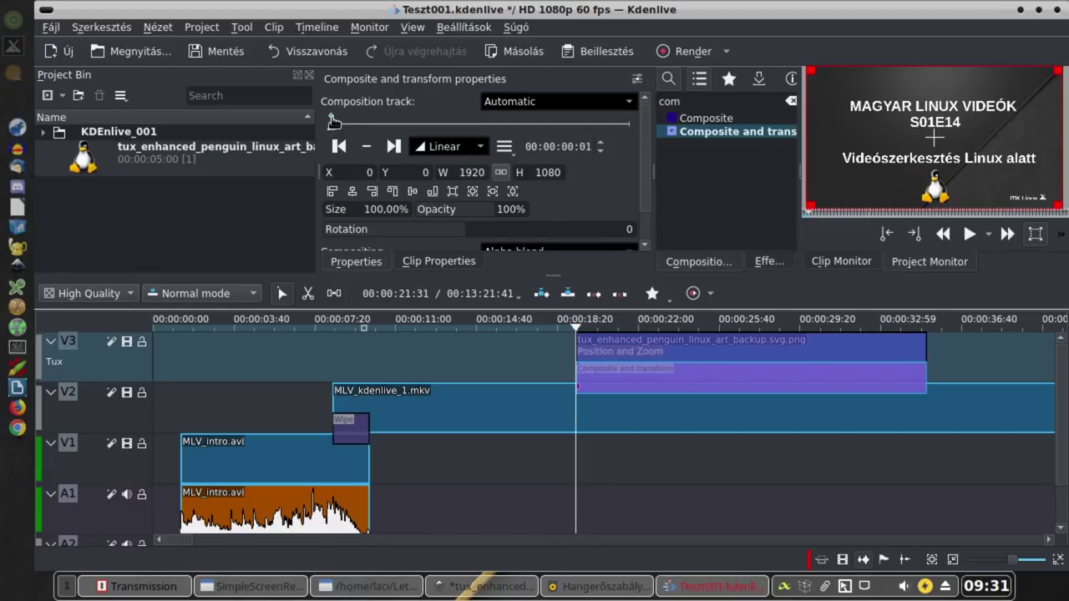
pyautogui.click(481, 216)
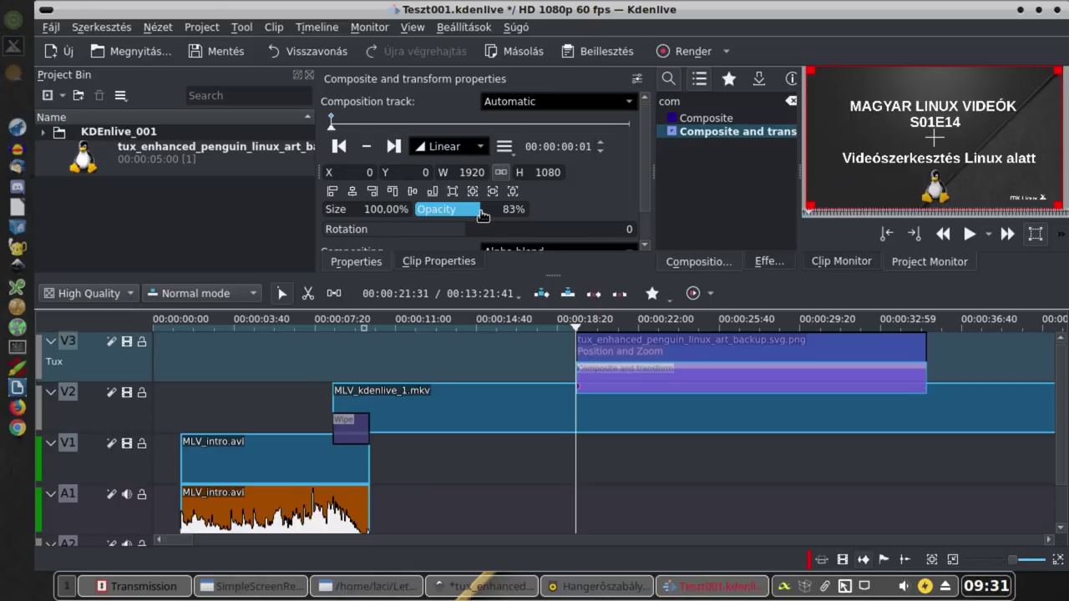
pyautogui.moveTo(481, 215); pyautogui.dragTo(475, 212)
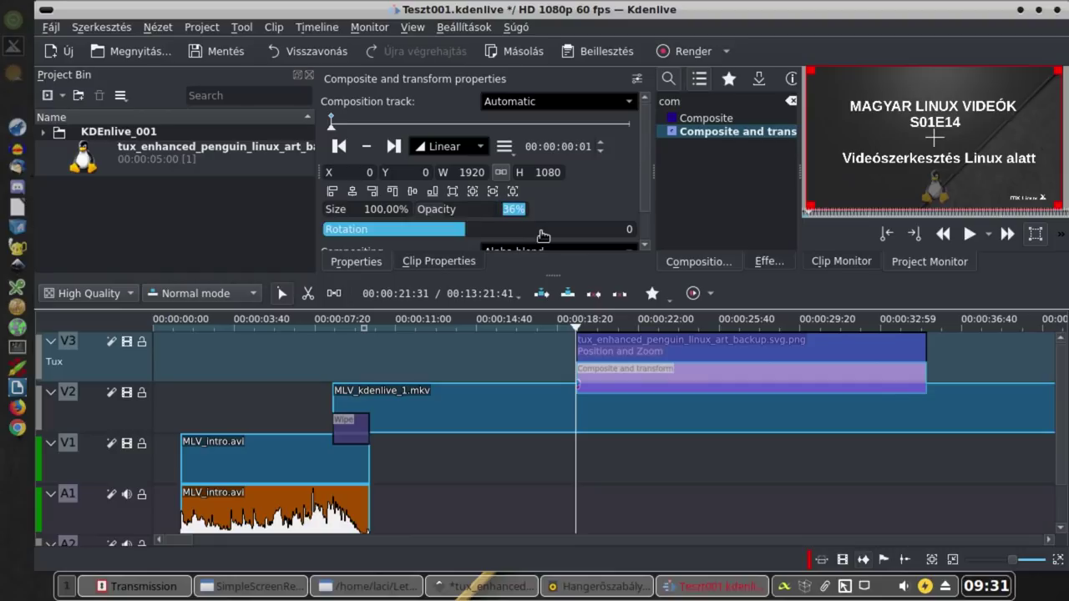
pyautogui.write('0')
pyautogui.press('Return')
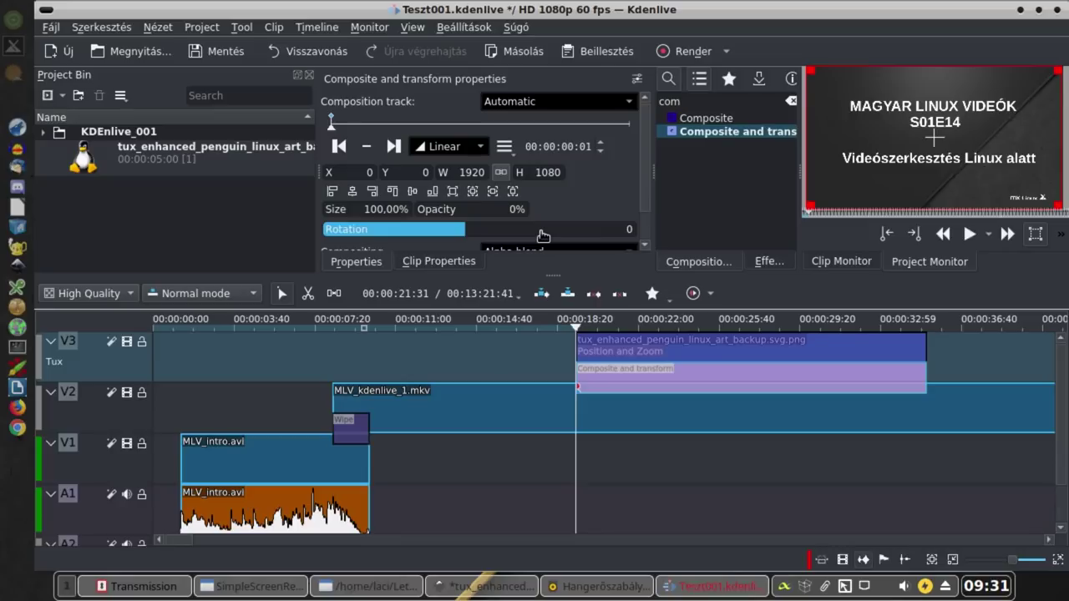
# - Add a second opacity keyframe to the composition at 00:00:02:59 and set its opacity to 100%
pyautogui.click(386, 122)
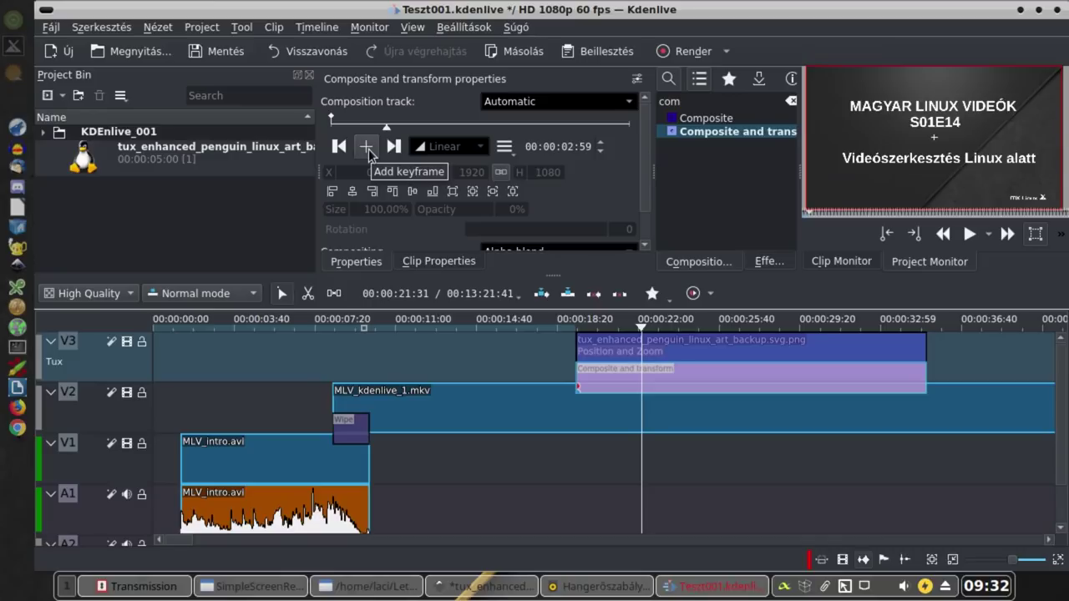
pyautogui.click(369, 152)
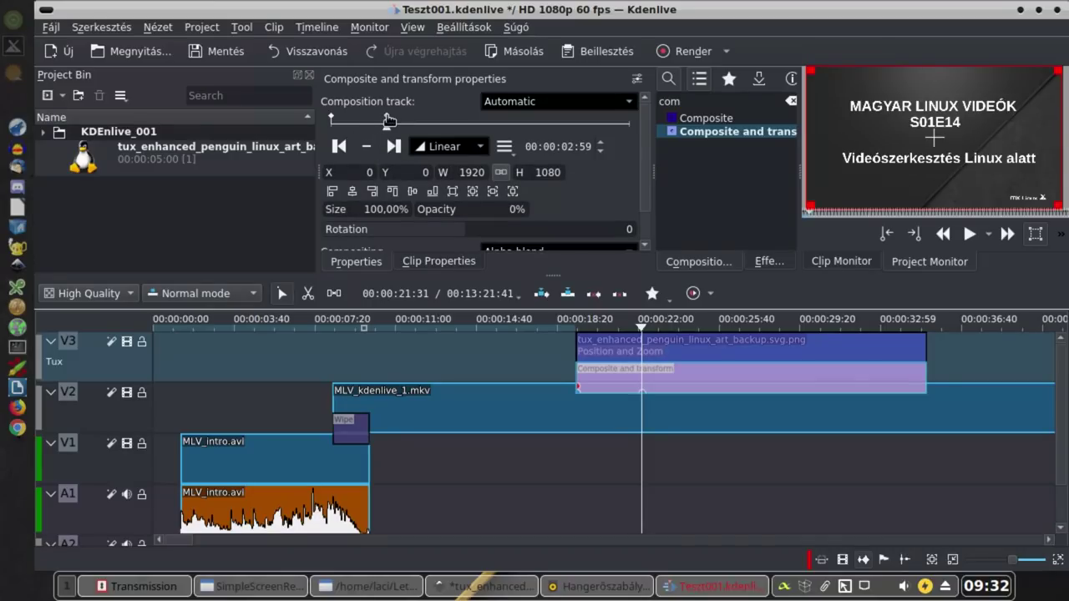
pyautogui.moveTo(454, 219); pyautogui.dragTo(518, 215)
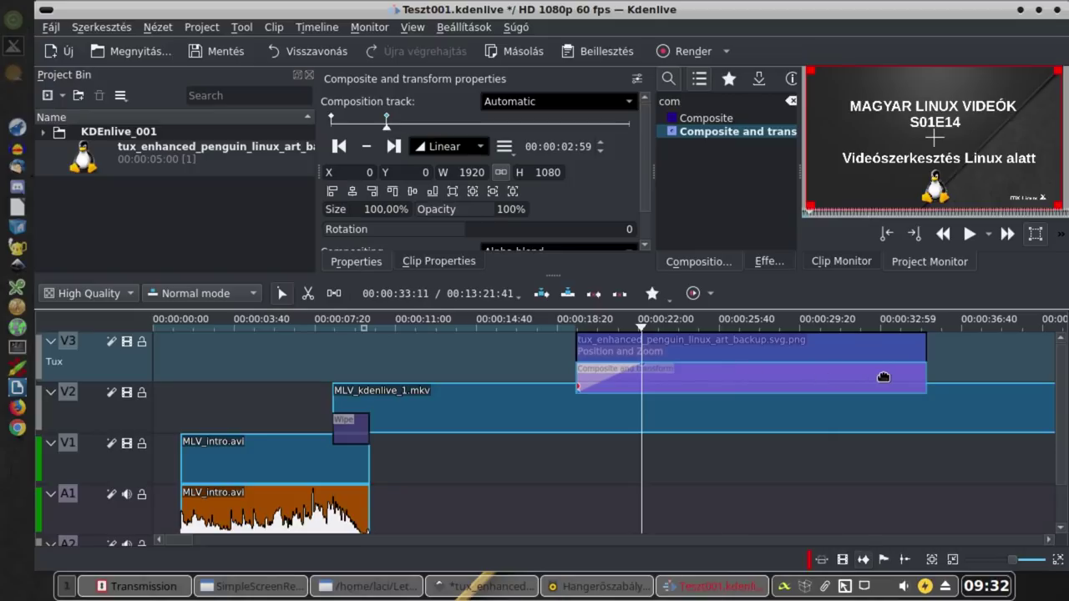
# - Play the timeline from just before the penguin clip to preview its fade-in
pyautogui.click(550, 318)
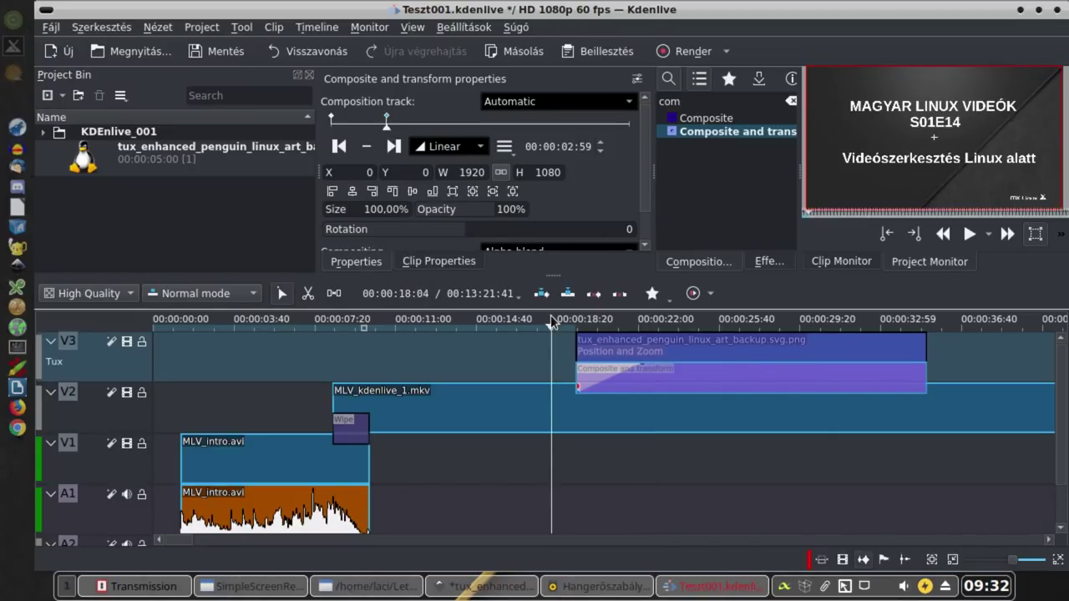
pyautogui.press('space')
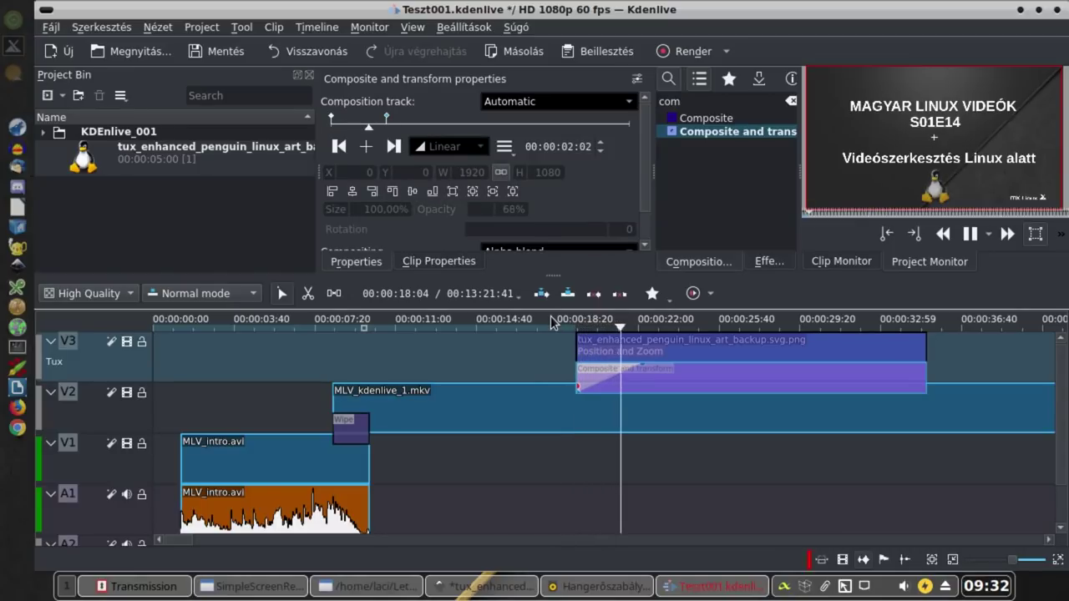
pyautogui.press('space')
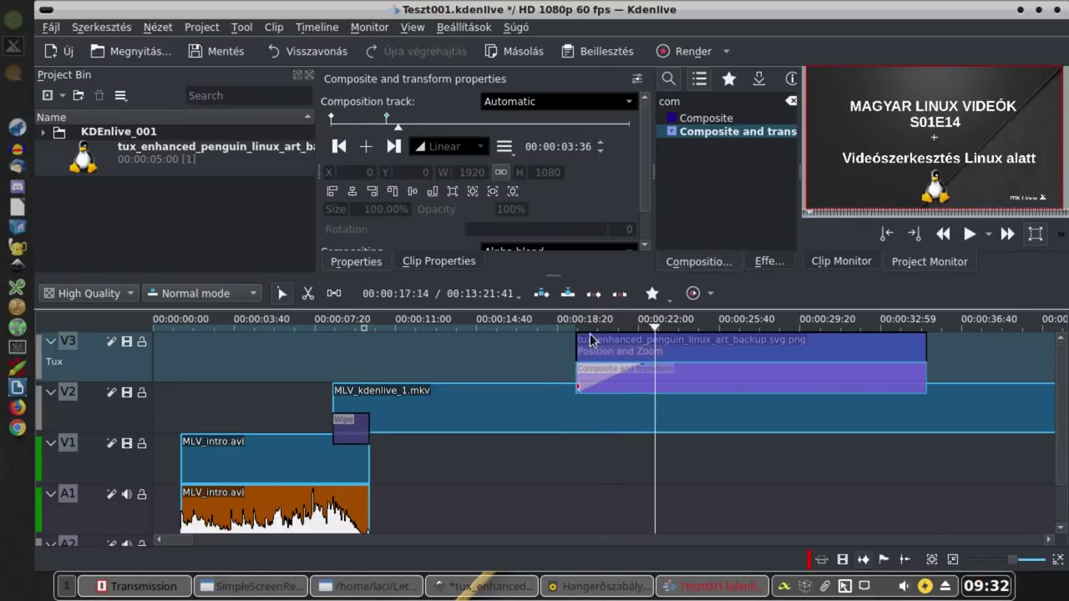
# - Add a composition keyframe at 00:00:11:52 and another at the end, 00:00:15:56, setting the end keyframe's opacity to 0%
pyautogui.moveTo(538, 126); pyautogui.dragTo(552, 126)
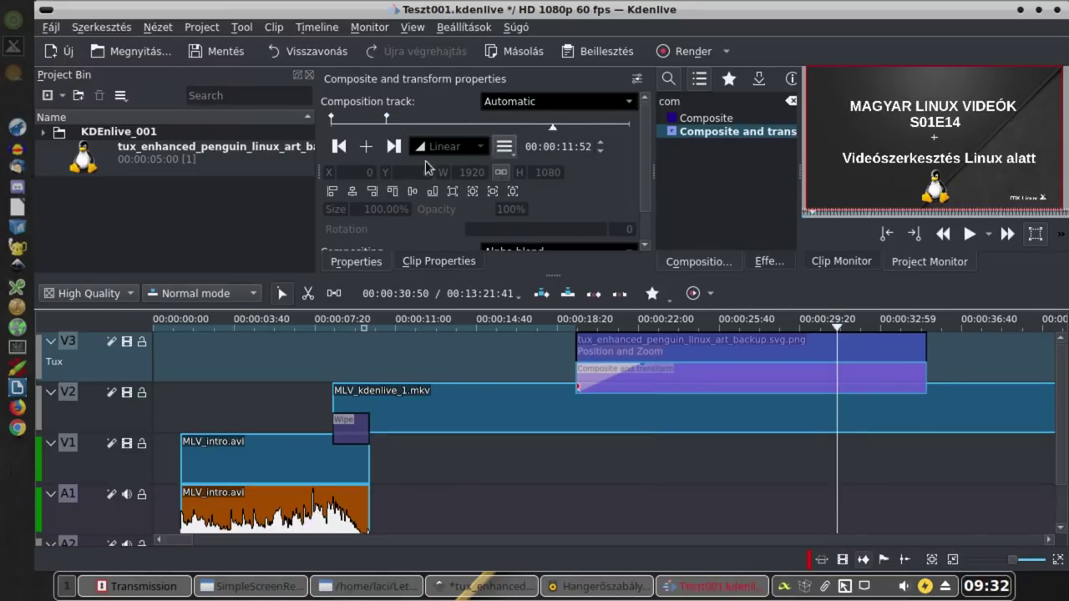
pyautogui.click(365, 146)
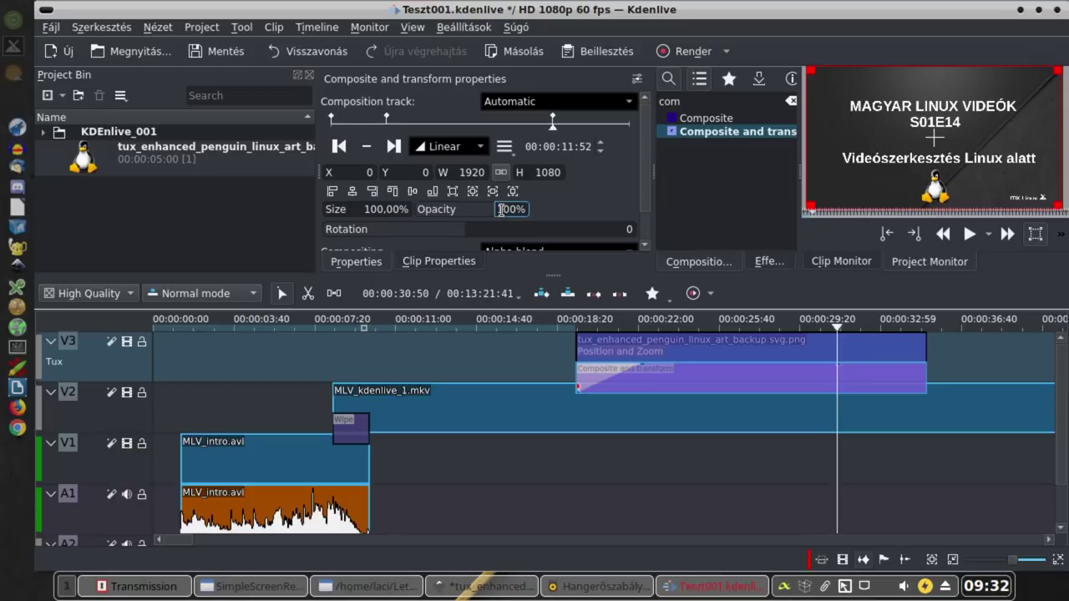
pyautogui.click(628, 126)
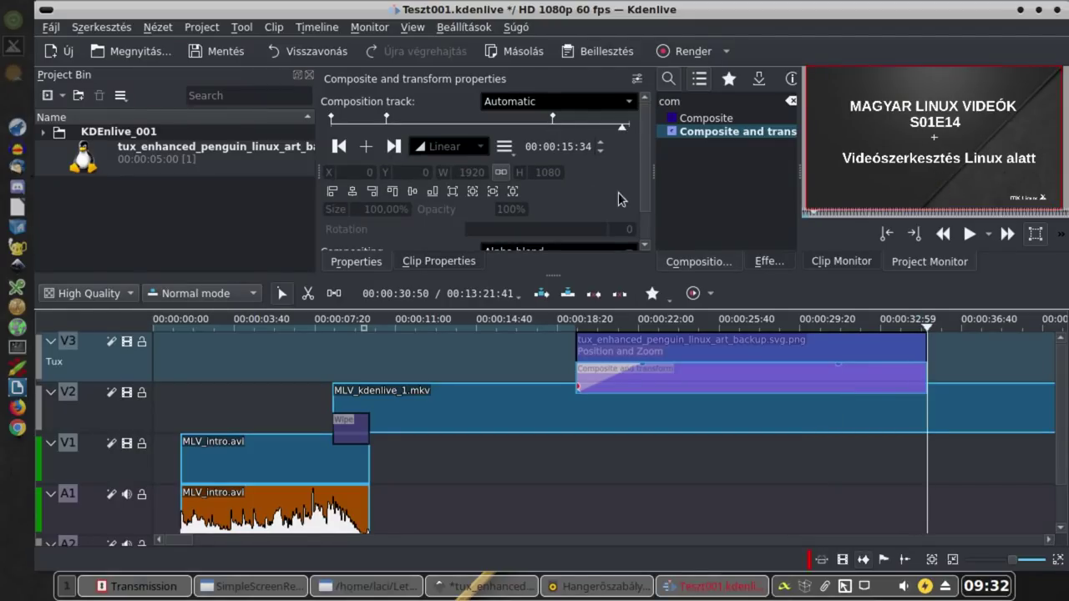
pyautogui.click(630, 126)
pyautogui.click(367, 149)
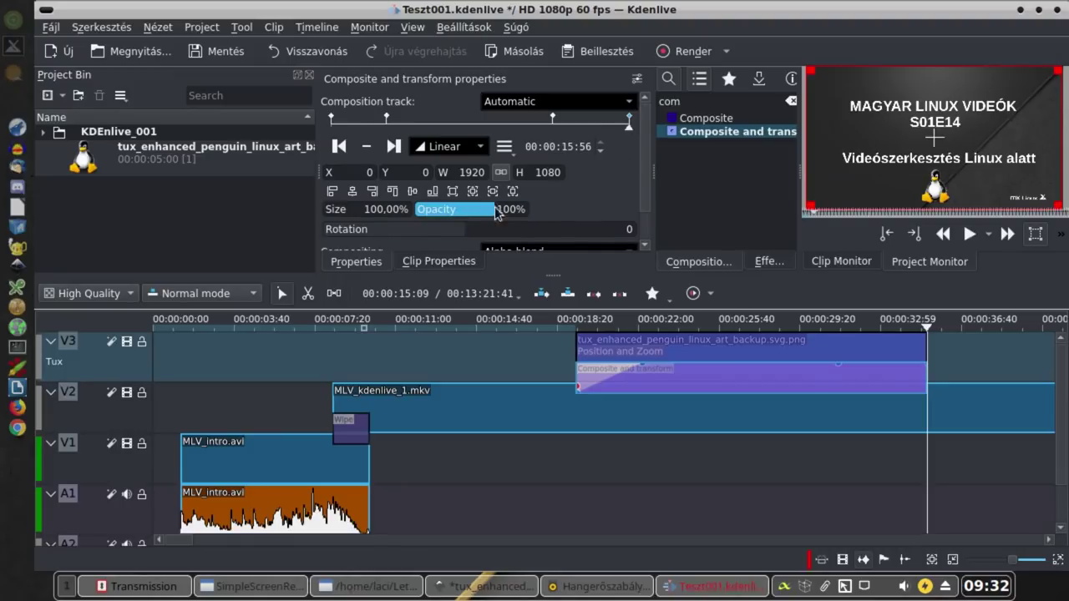
pyautogui.doubleClick(511, 208)
pyautogui.write('0')
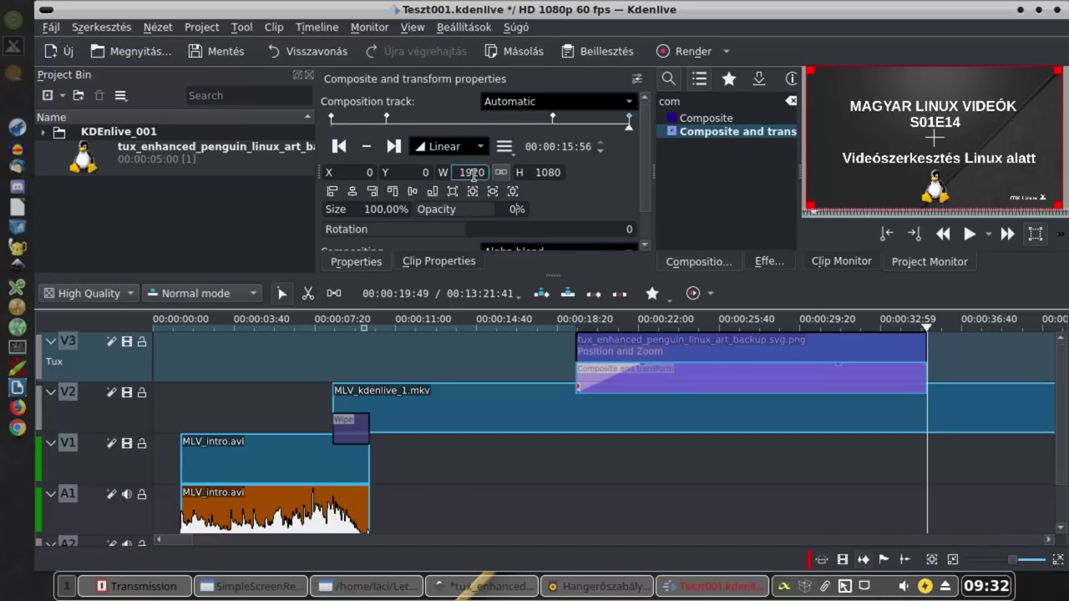
pyautogui.press('Return')
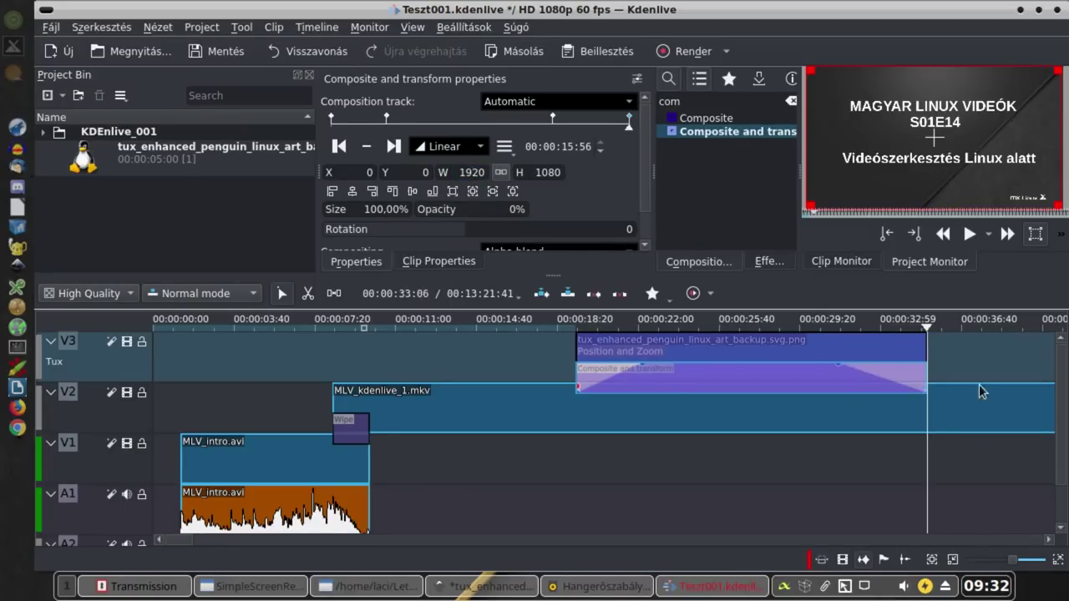
# - Check the penguin's fade-in at several points near the composition's start and select the penguin clip on V3
pyautogui.click(551, 327)
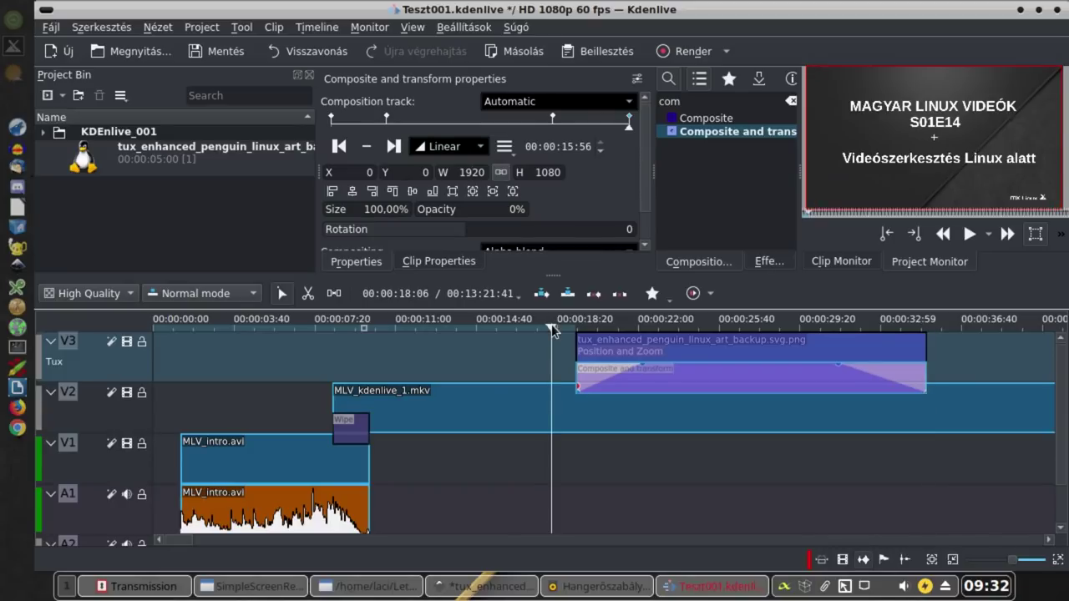
pyautogui.click(603, 322)
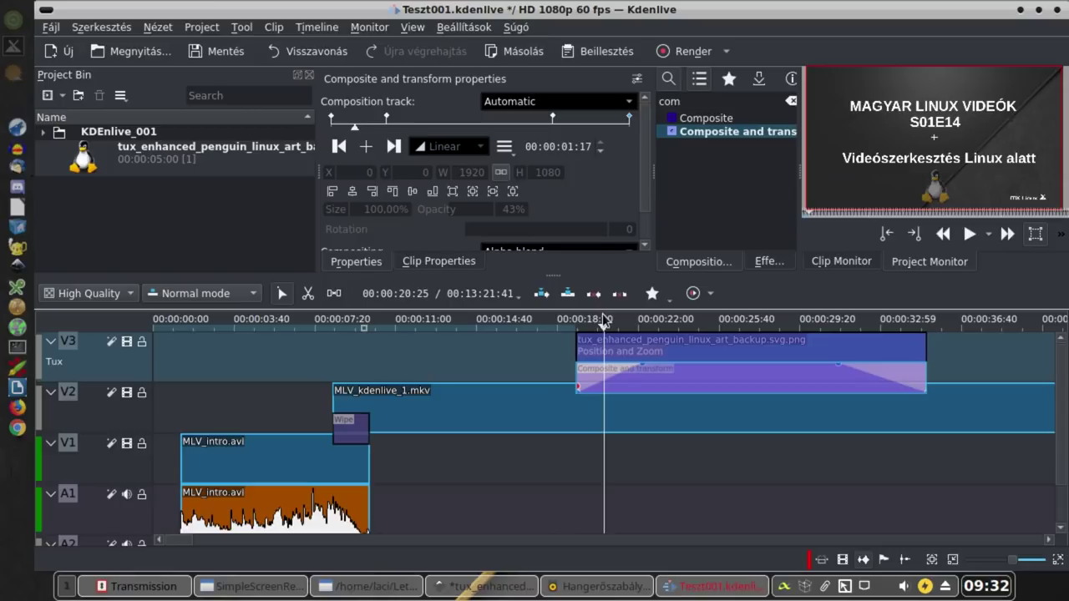
pyautogui.click(582, 323)
pyautogui.click(750, 336)
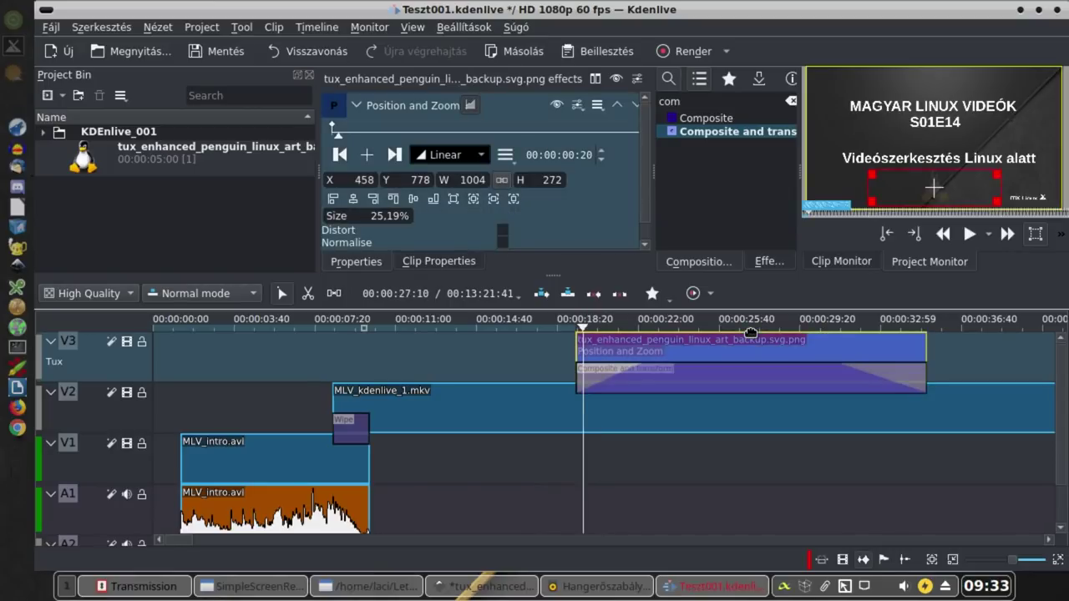
# - Check the penguin overlay at its middle and near its end, and play the timeline from just before it to preview both fades
pyautogui.click(745, 324)
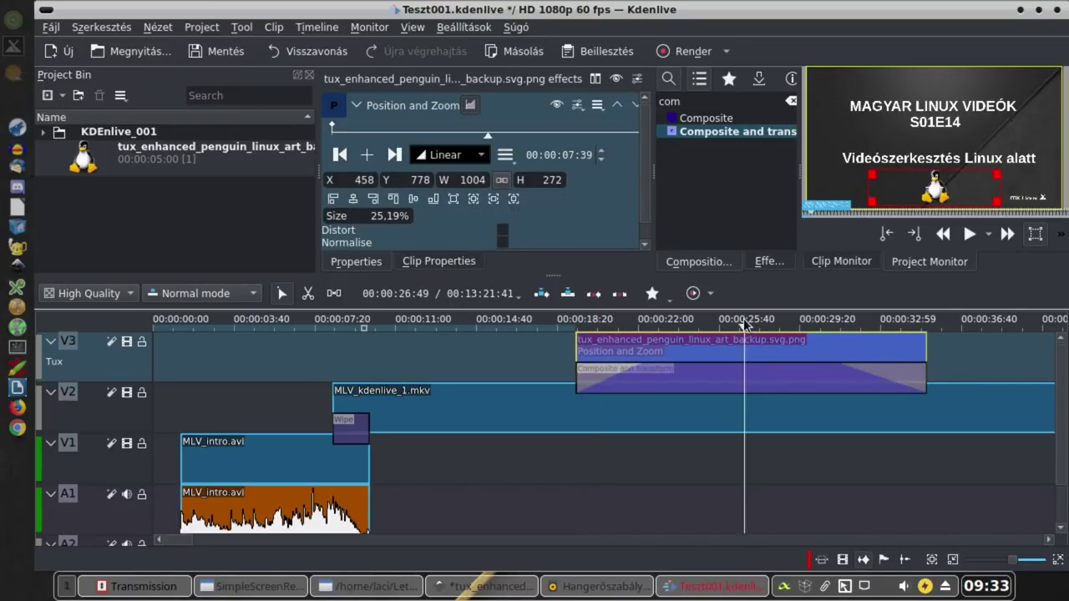
pyautogui.click(895, 329)
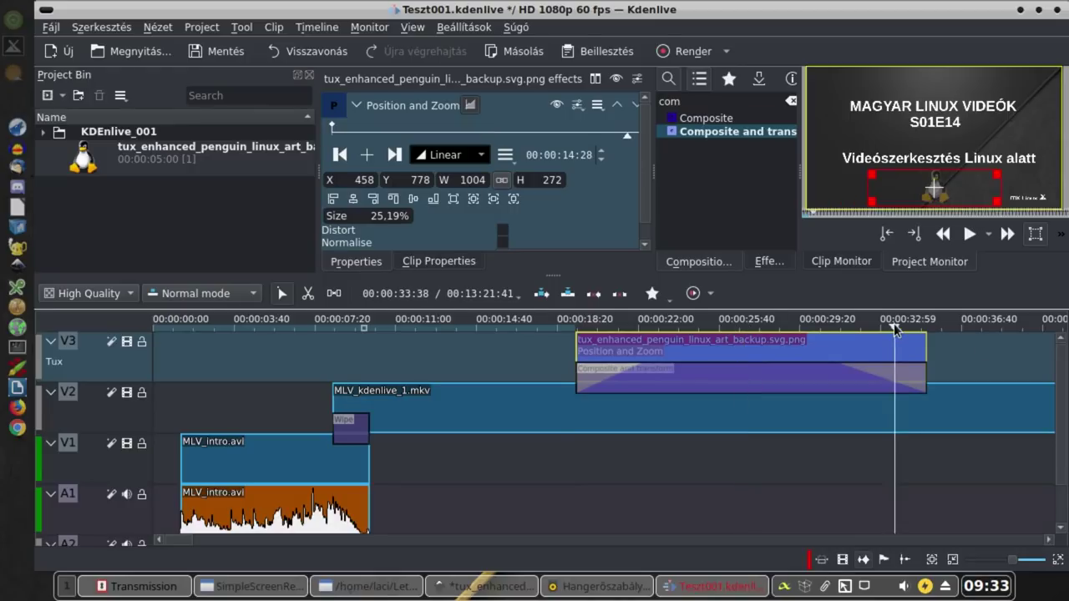
pyautogui.click(565, 325)
pyautogui.press('space')
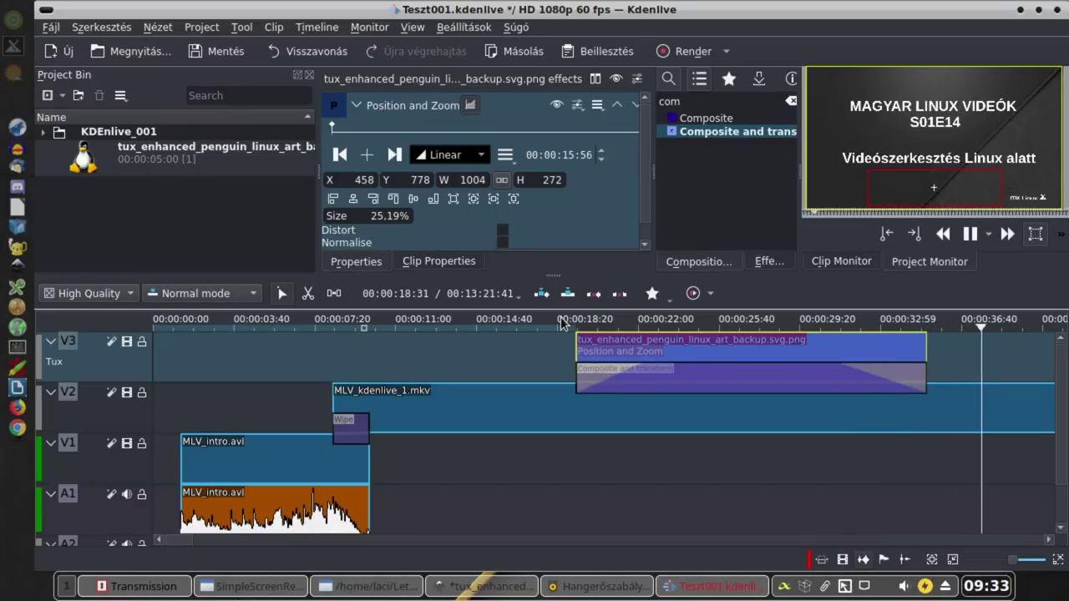
pyautogui.press('space')
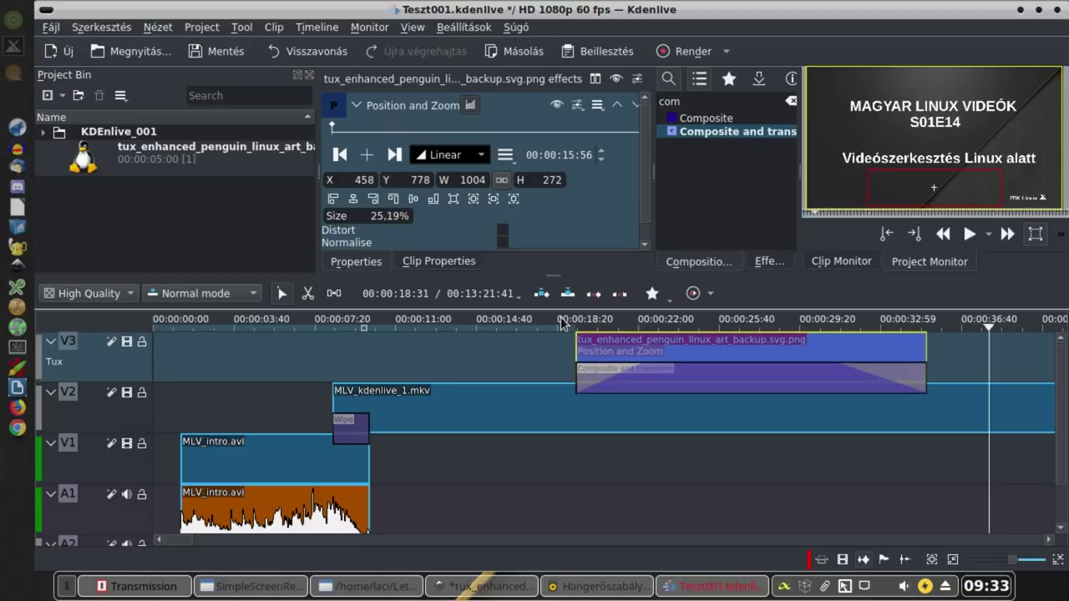
# - Inspect the position and duration settings of the penguin's Composite and transform composition, and select the MLV_kdenlive_1.mkv clip on V2
pyautogui.rightClick(688, 359)
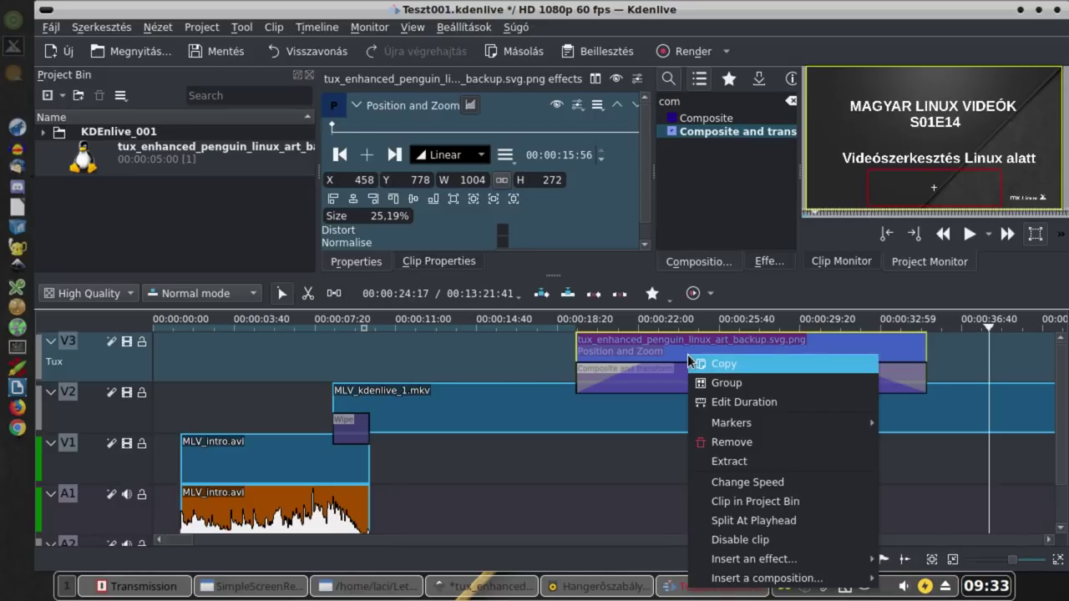
pyautogui.click(561, 216)
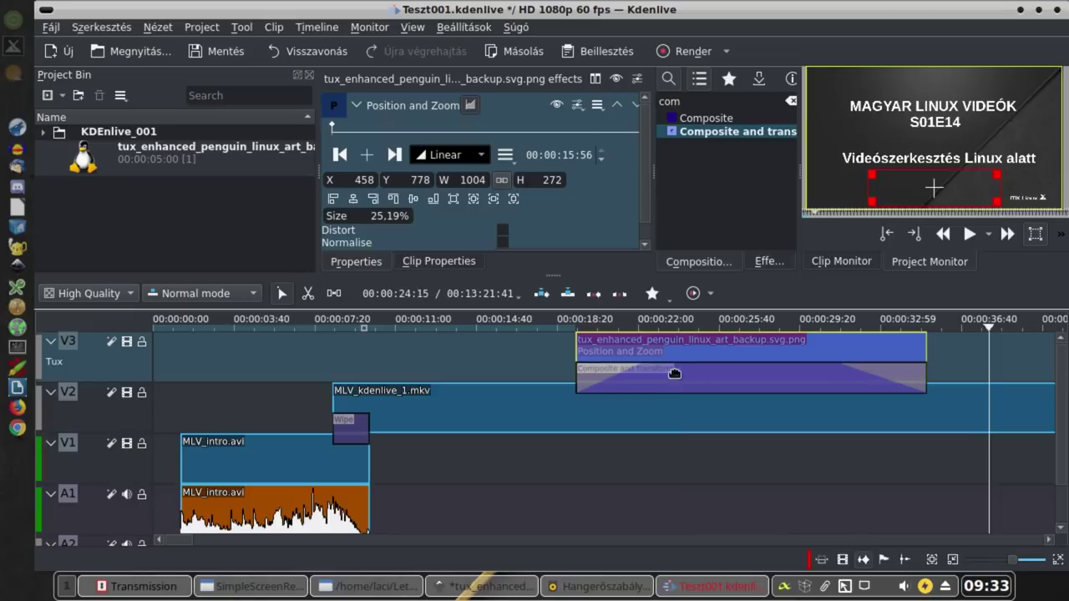
pyautogui.rightClick(672, 345)
pyautogui.click(703, 354)
pyautogui.click(696, 377)
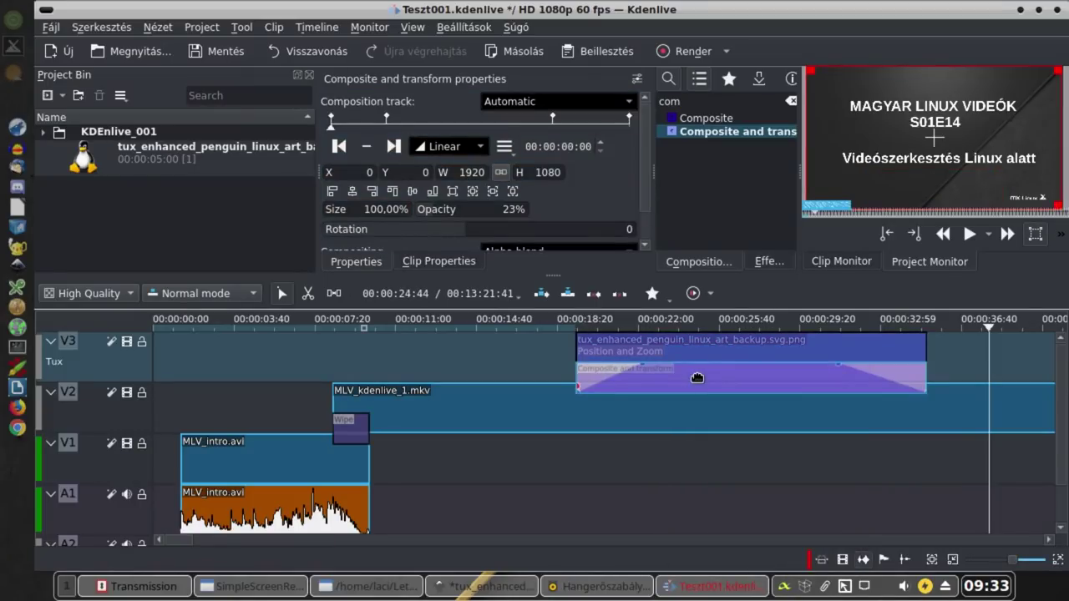
pyautogui.doubleClick(706, 377)
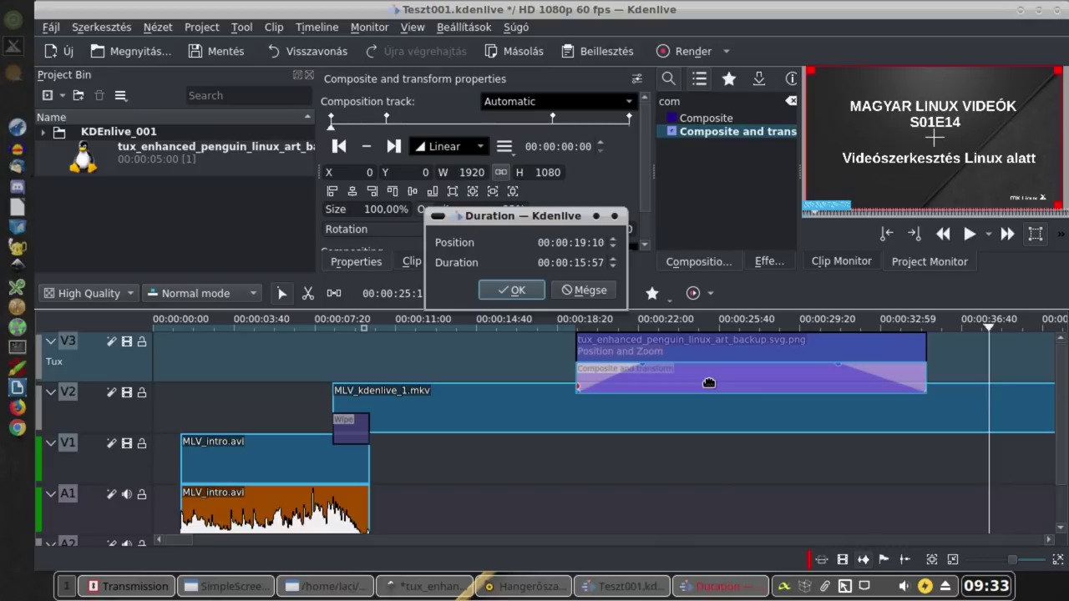
pyautogui.click(513, 288)
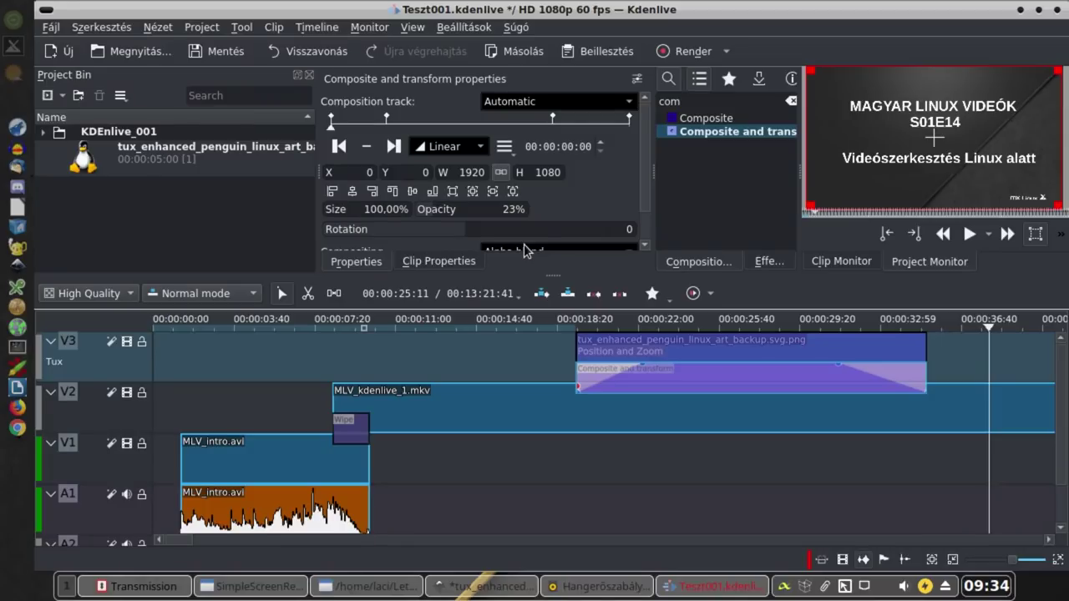
pyautogui.click(534, 420)
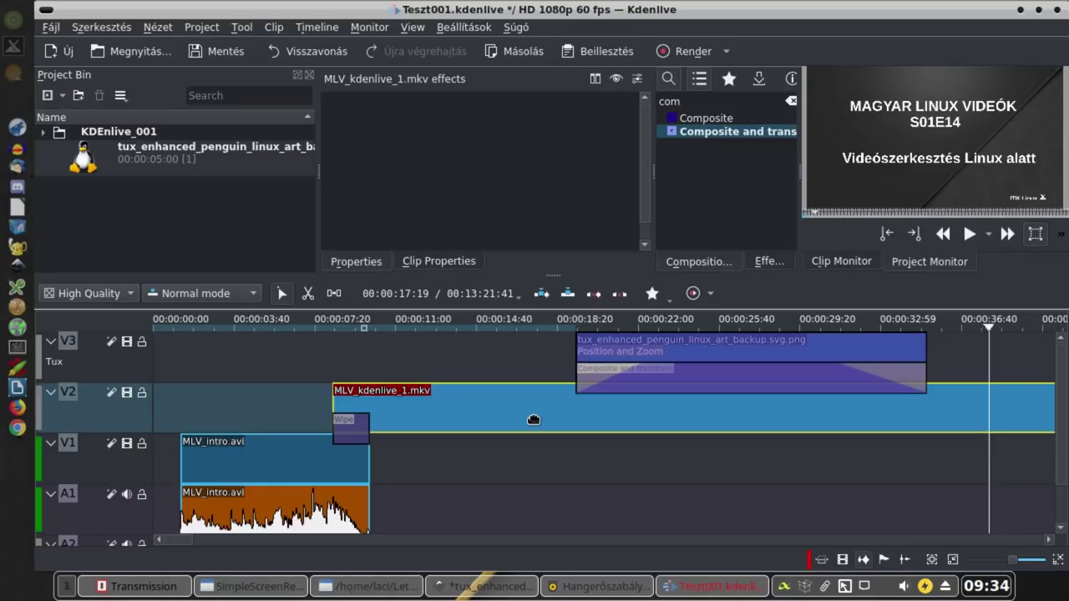
# - Create a new title clip, maximize its editor window and show the video frame as the background
pyautogui.click(63, 97)
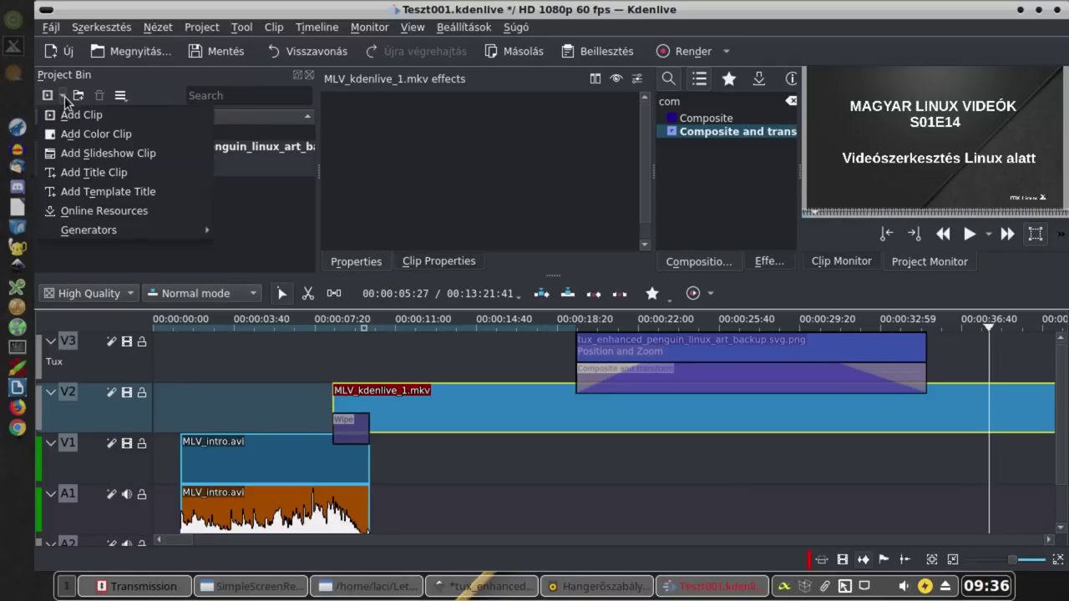
pyautogui.click(92, 173)
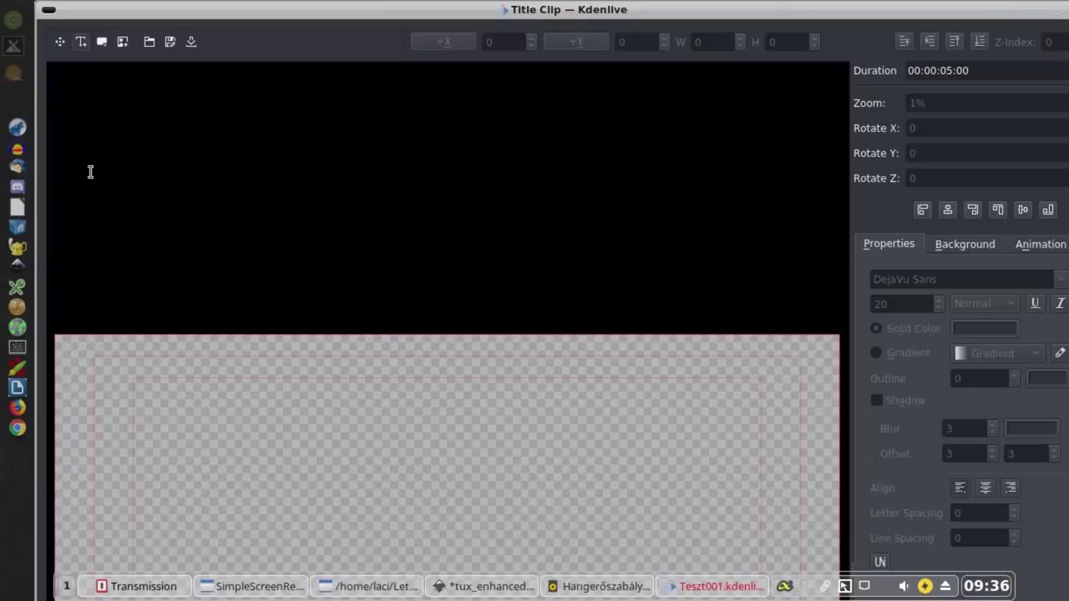
pyautogui.doubleClick(912, 10)
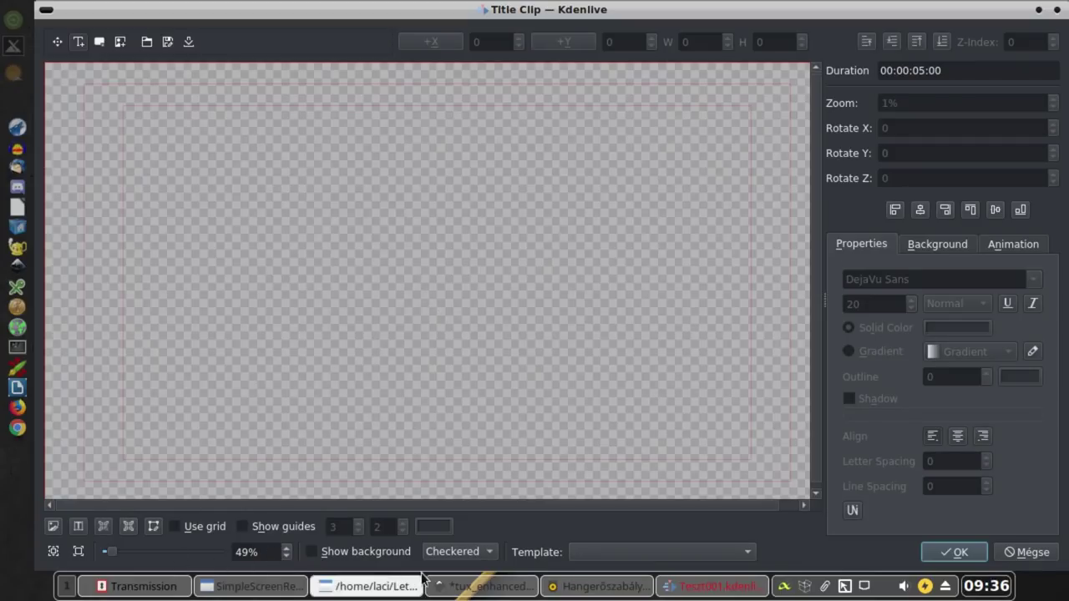
pyautogui.click(313, 552)
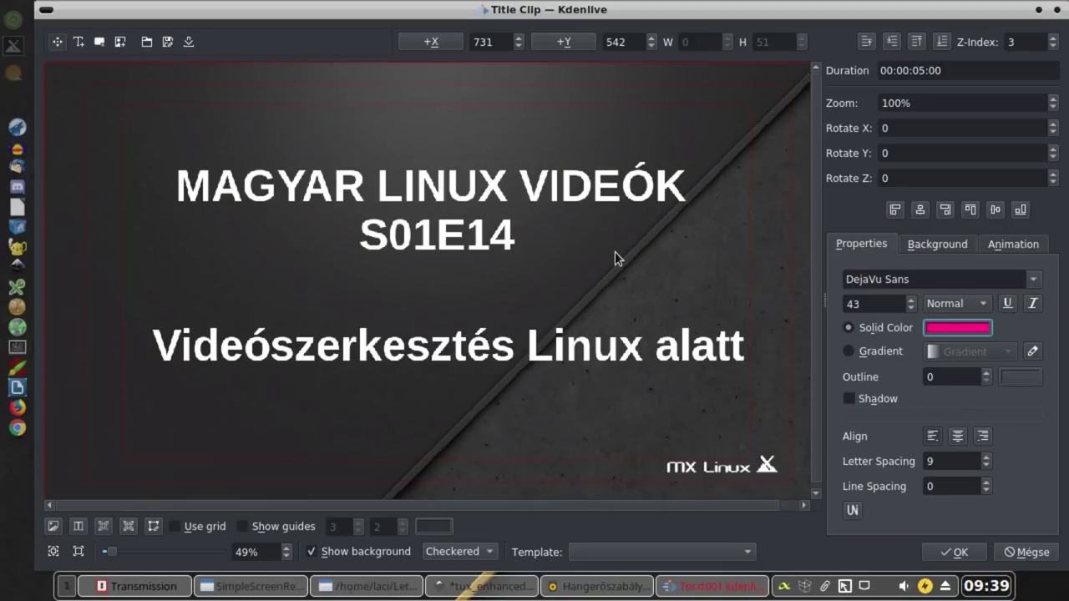
# - Add the text "Clip" to the title between the background's S01E14 line and the Videószerkesztés Linux alatt line
pyautogui.click(81, 42)
pyautogui.click(346, 271)
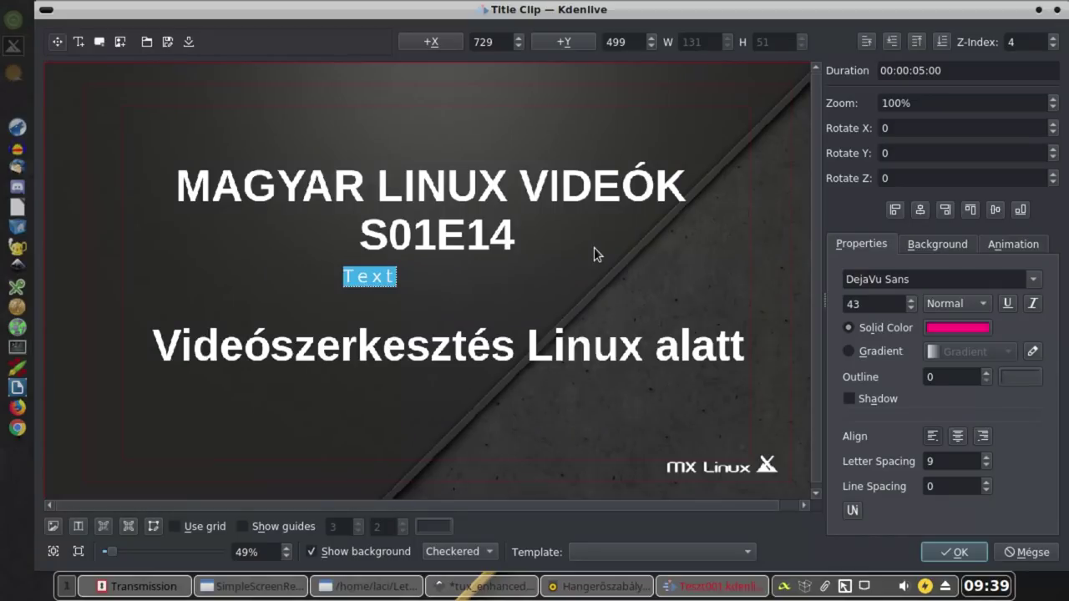
pyautogui.write('Clip c')
pyautogui.press('BackSpace')
pyautogui.press('BackSpace')
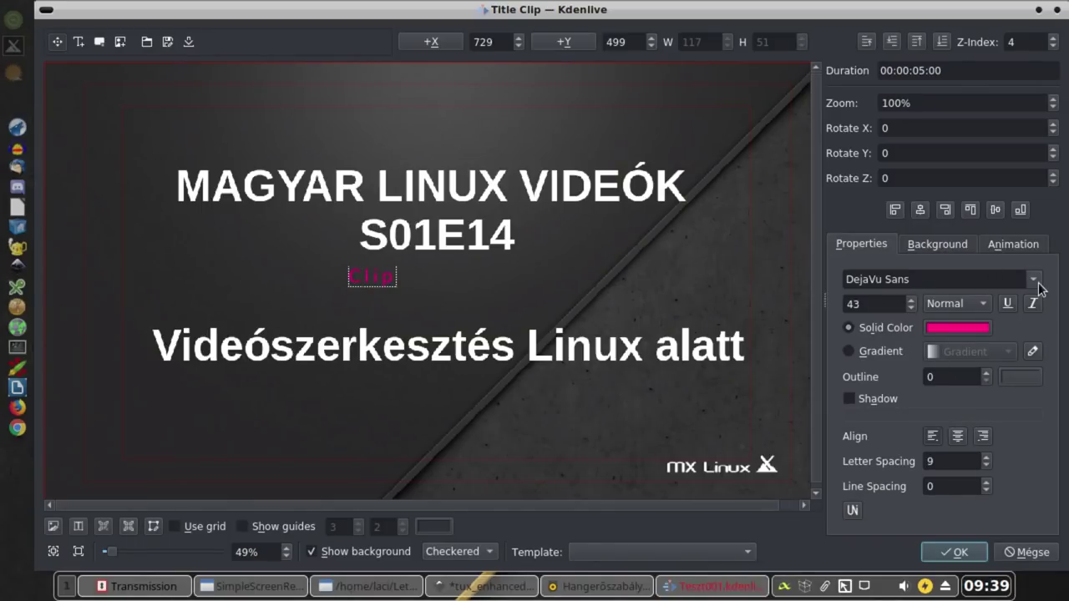
# - Set the "Clip" text's solid color to bright green, #00ff00
pyautogui.click(954, 329)
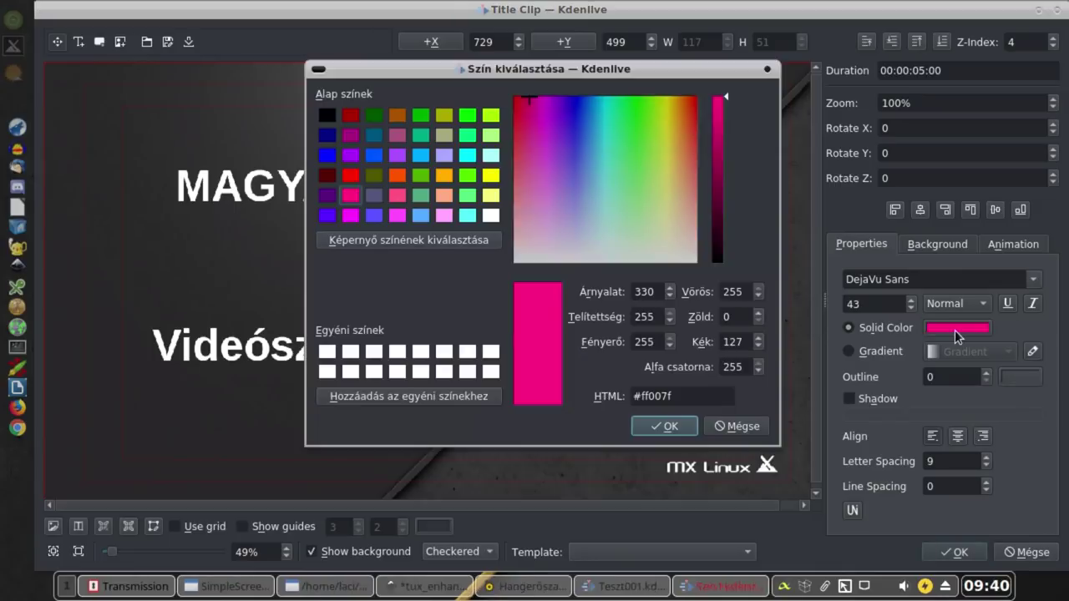
pyautogui.click(350, 194)
pyautogui.click(371, 169)
pyautogui.click(372, 156)
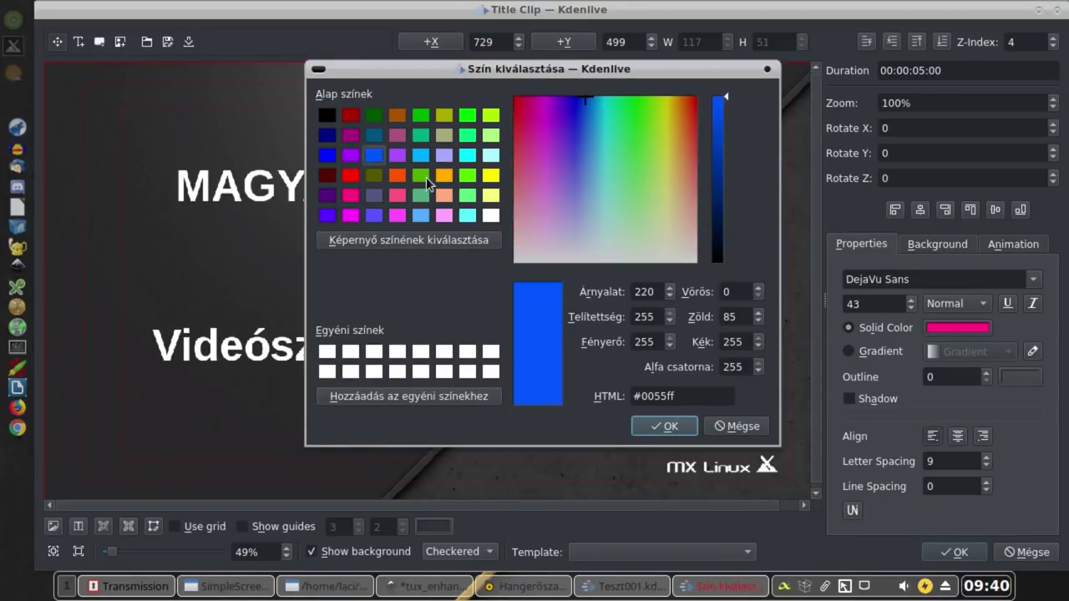
pyautogui.click(465, 116)
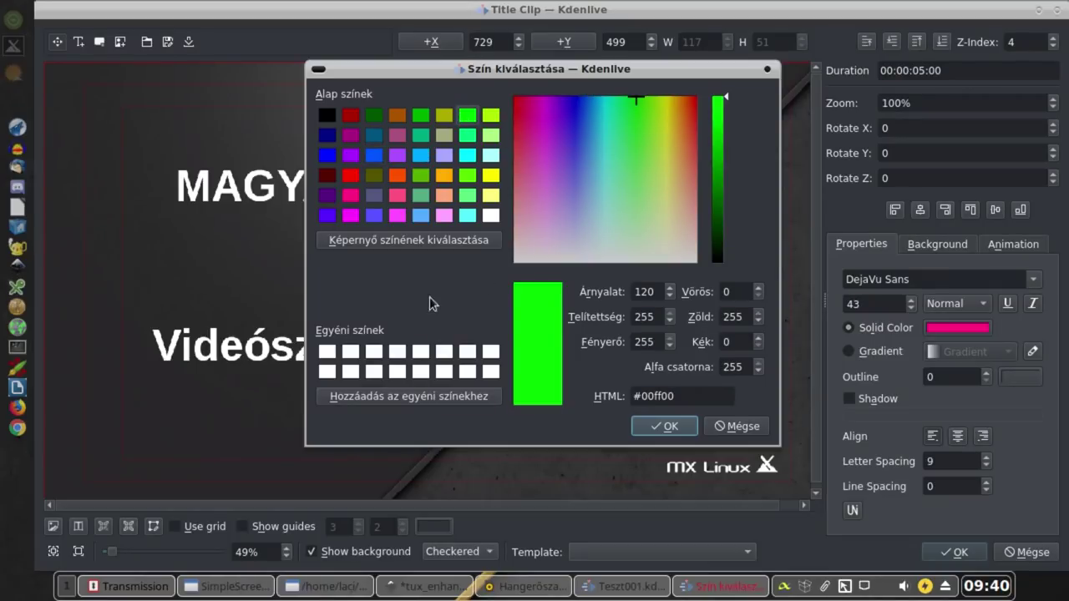
pyautogui.click(663, 427)
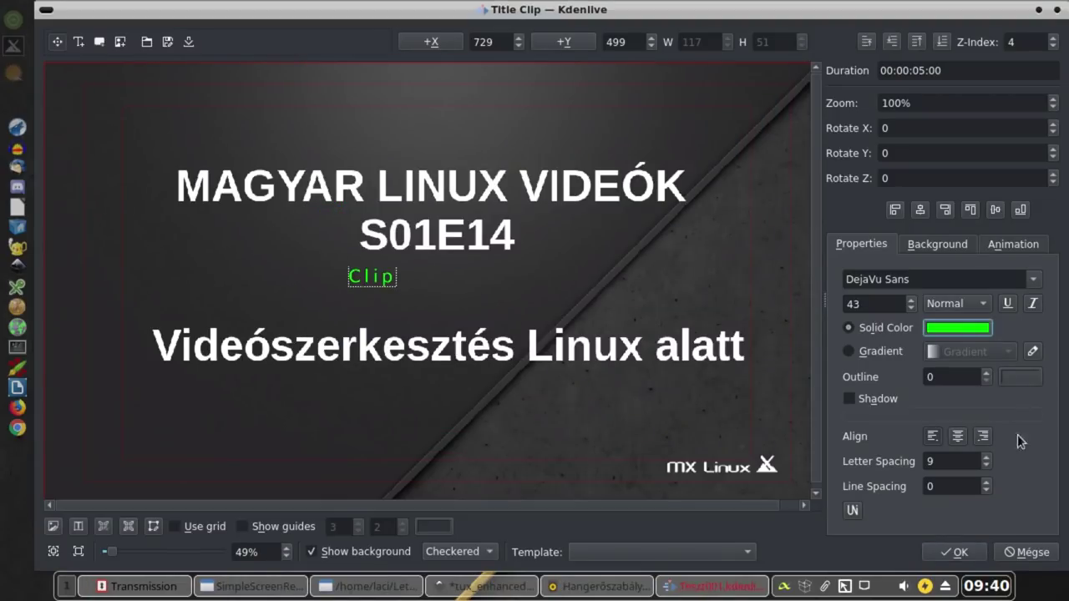
# - Switch the "Clip" text's fill to the white-to-black gradient and tilt its angle slightly so it runs diagonally
pyautogui.click(849, 351)
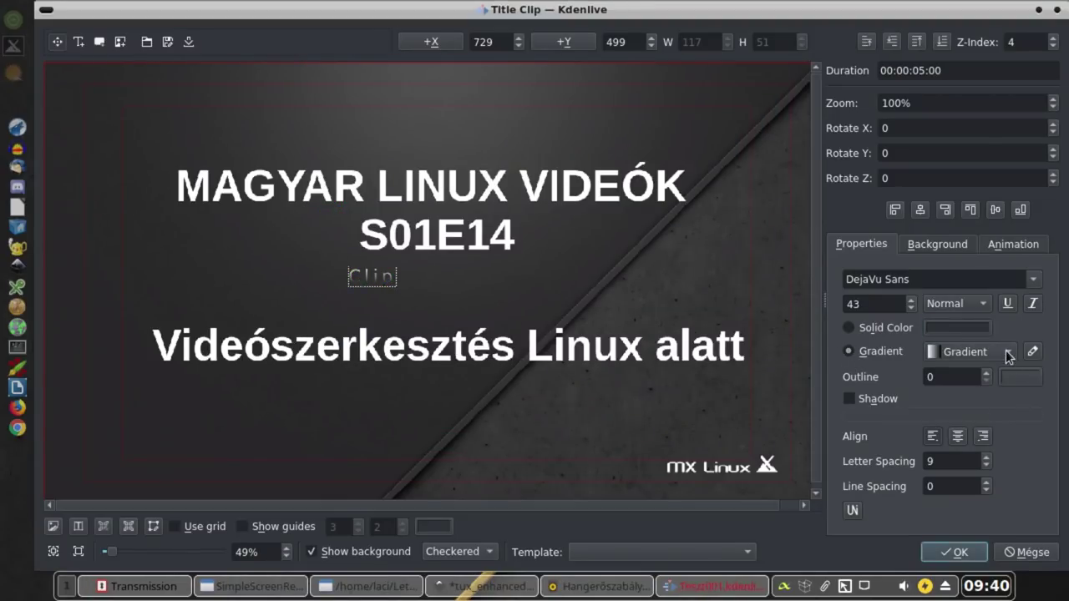
pyautogui.click(1033, 354)
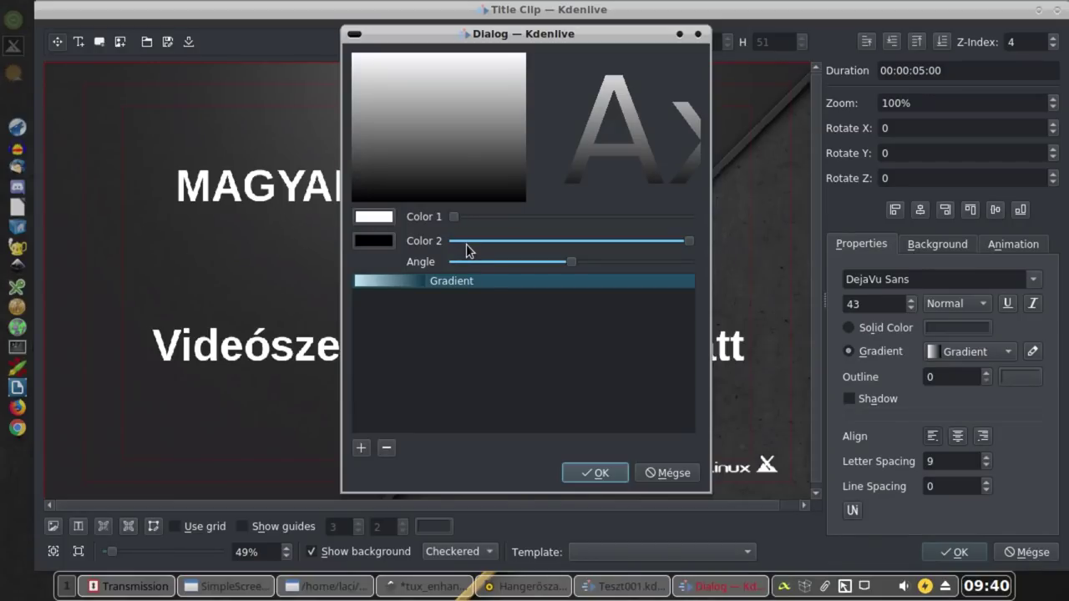
pyautogui.moveTo(573, 261); pyautogui.dragTo(548, 262)
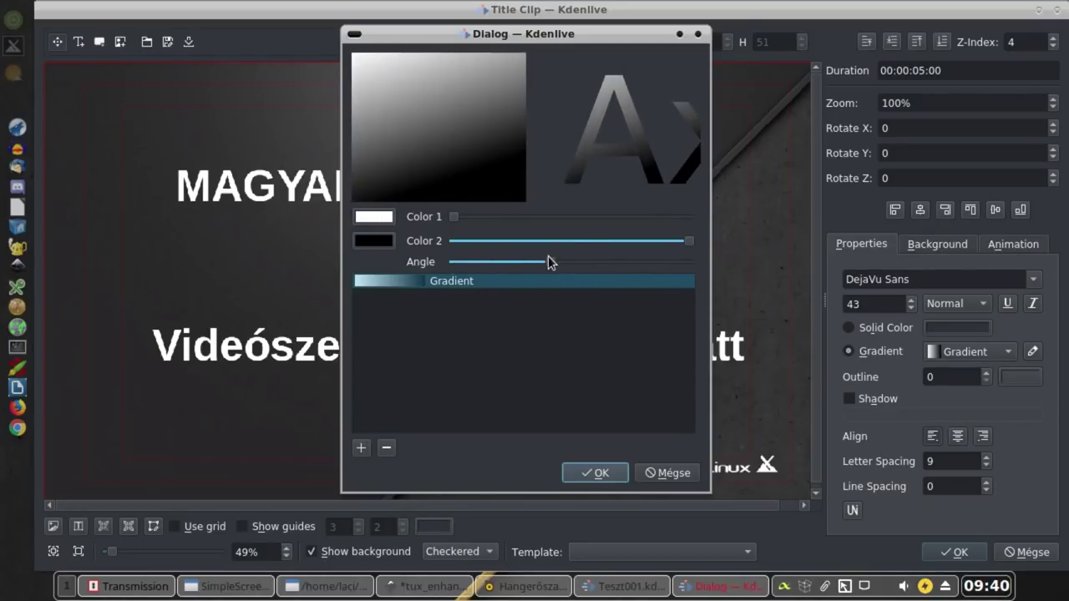
pyautogui.click(585, 474)
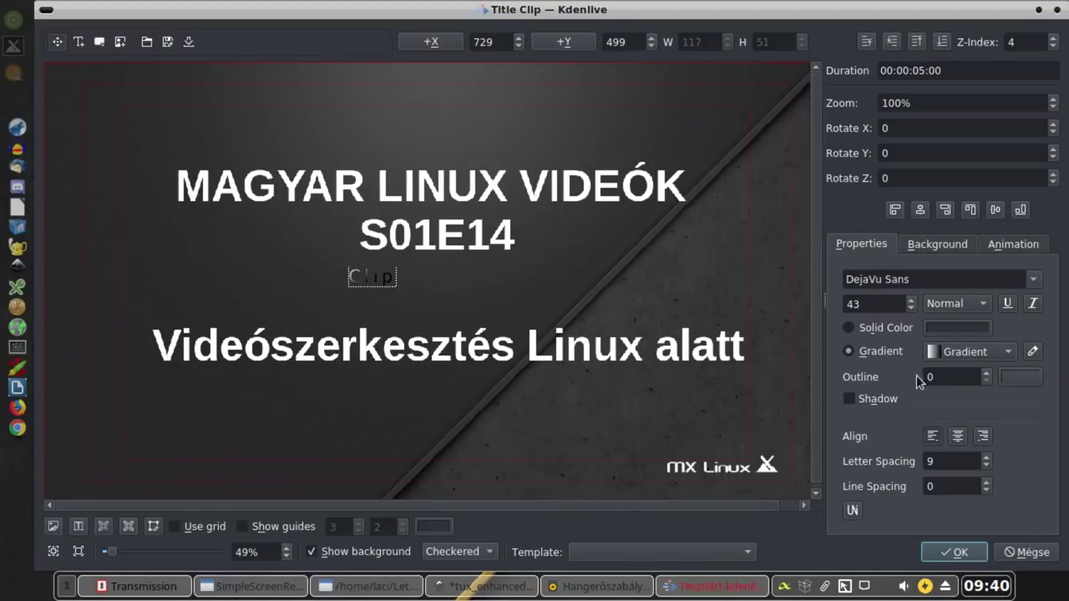
# - Set the font size of the "Clip" text to 150
pyautogui.click(386, 283)
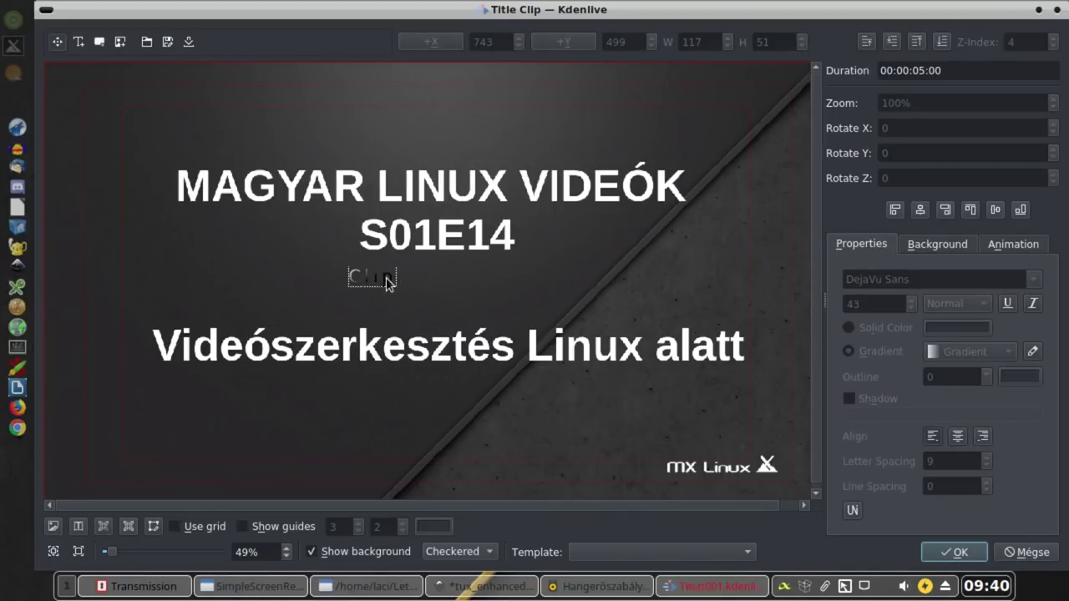
pyautogui.click(389, 277)
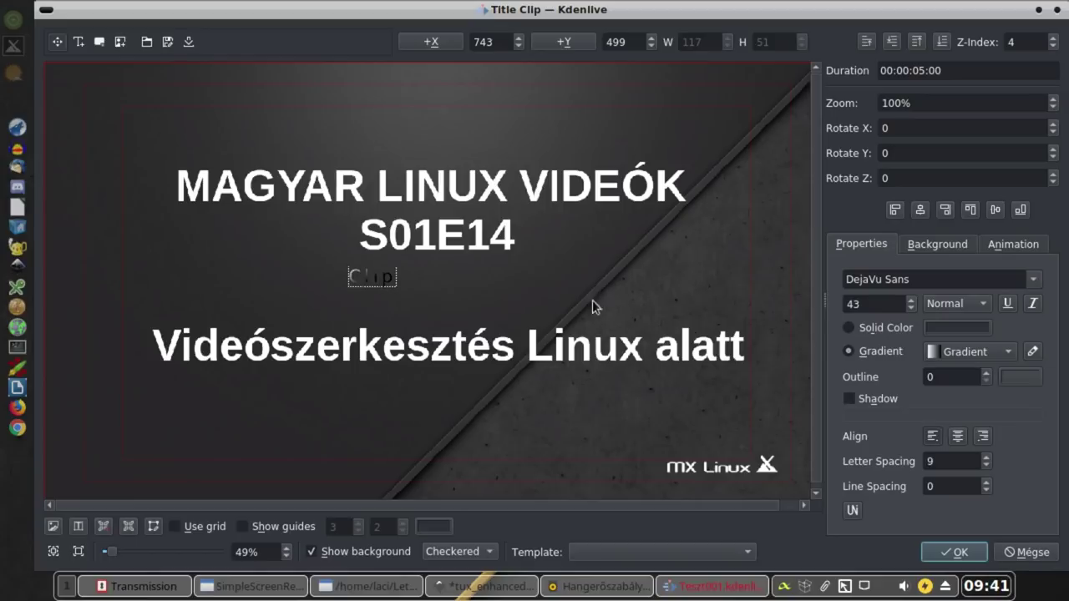
pyautogui.scroll(10, 912, 306)
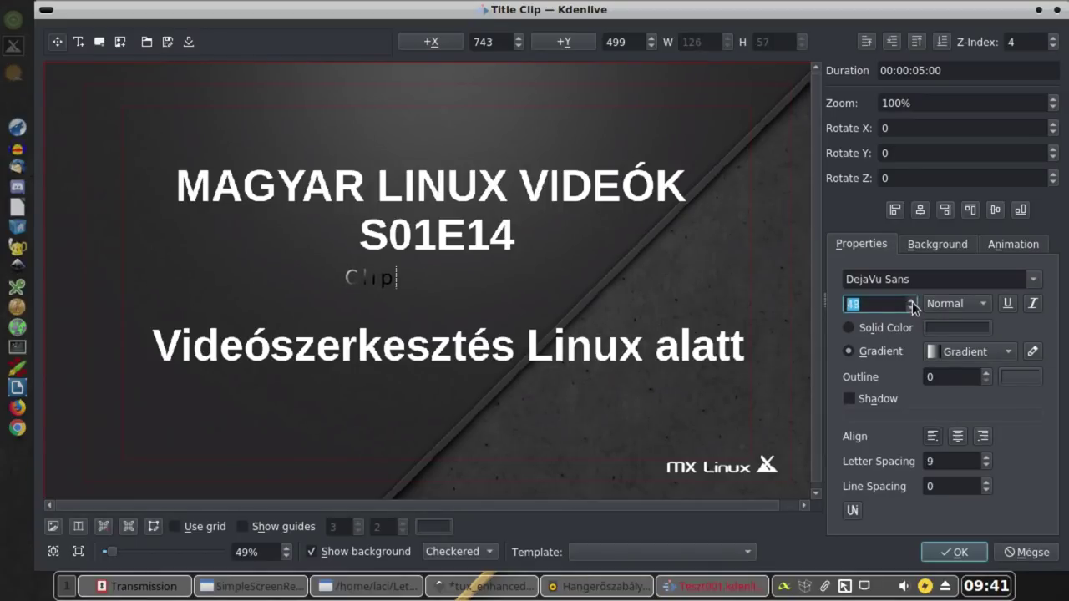
pyautogui.write('150')
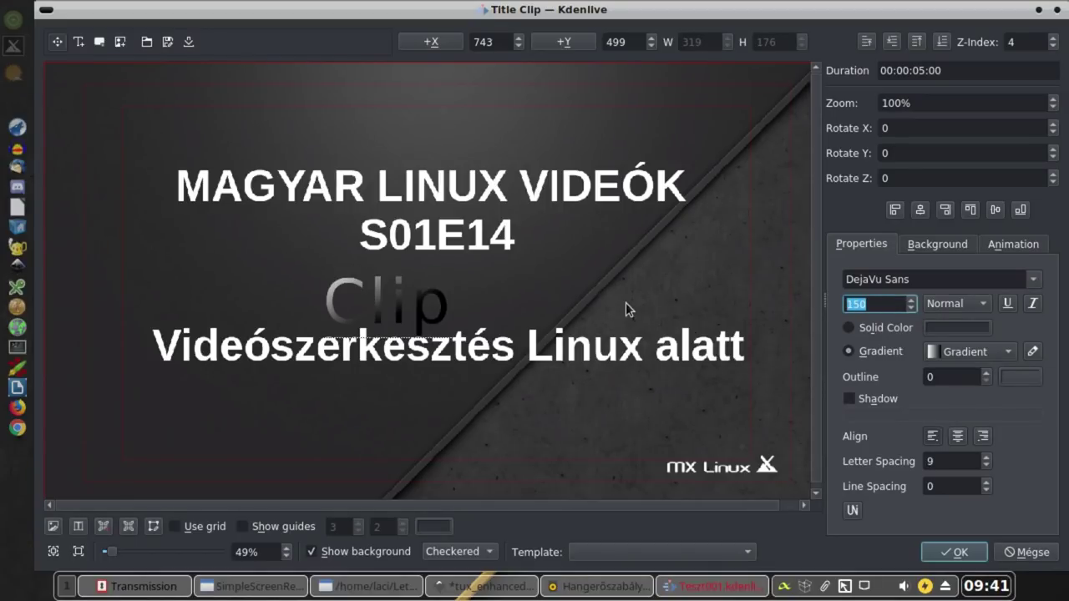
# - Set the outline color of the "Clip" text to red
pyautogui.click(1020, 377)
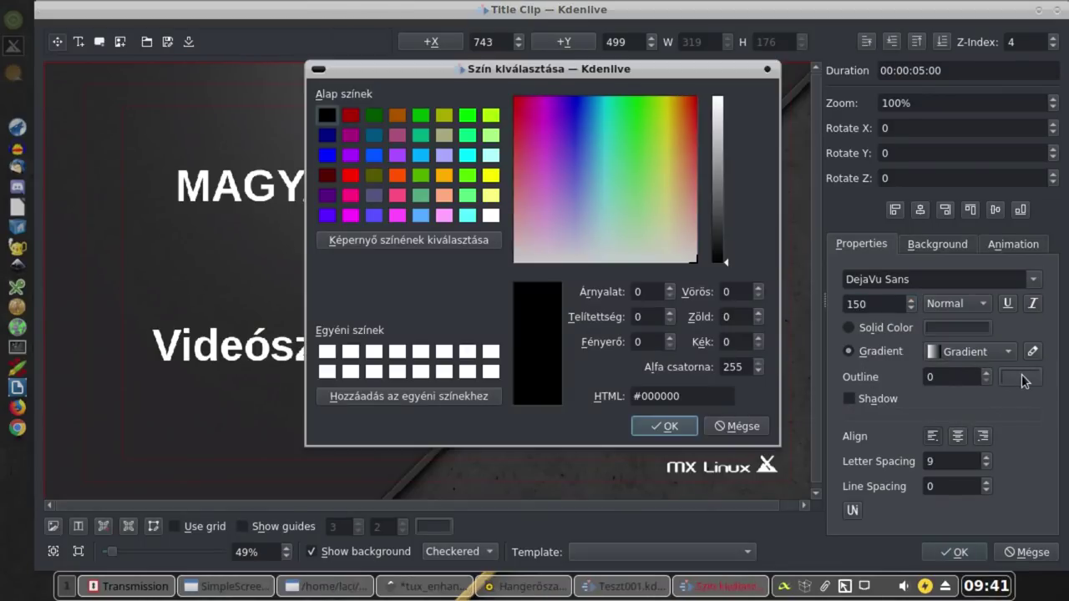
pyautogui.click(349, 176)
pyautogui.click(666, 425)
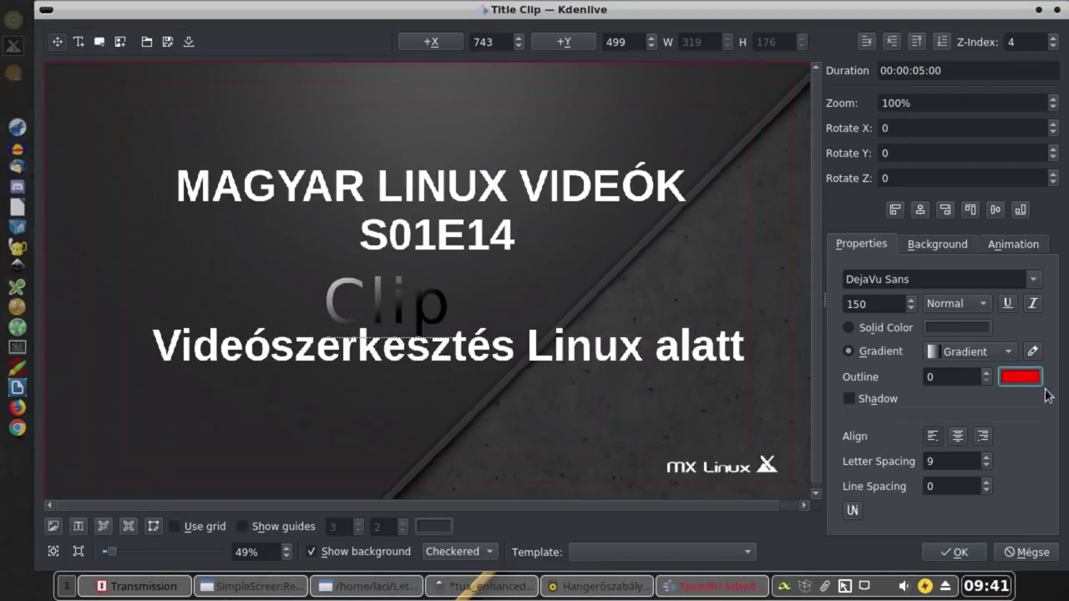
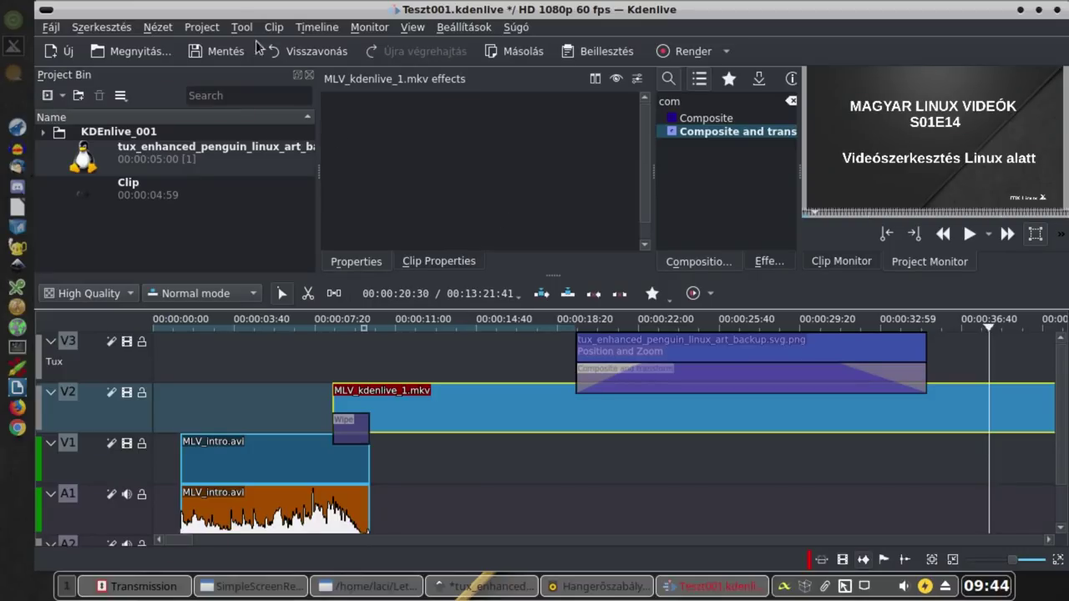
# - Save the project and open the rendering settings at the list of output formats
pyautogui.click(217, 51)
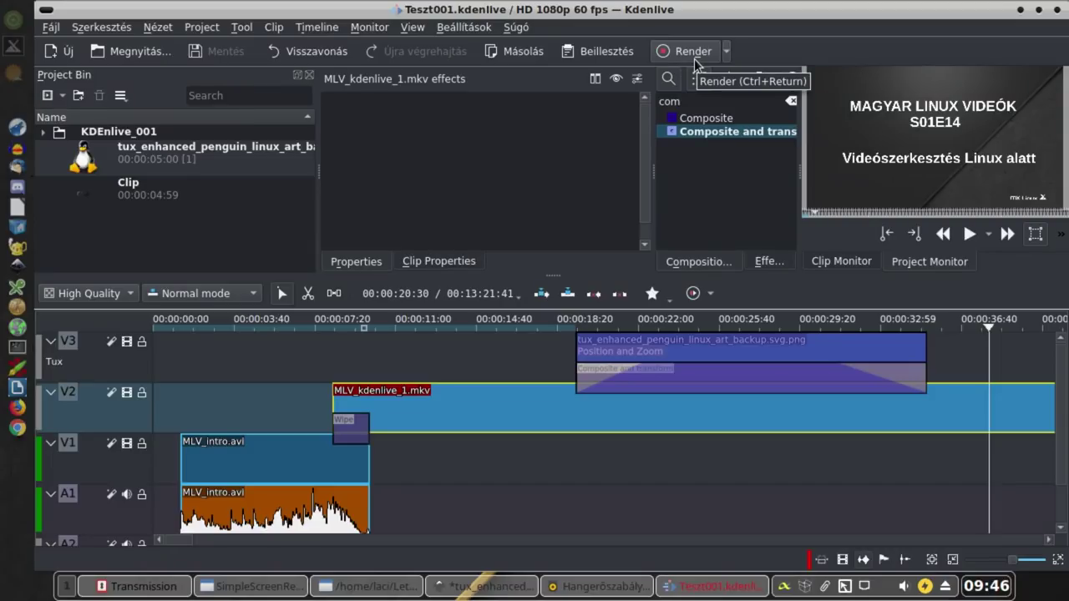
pyautogui.click(726, 53)
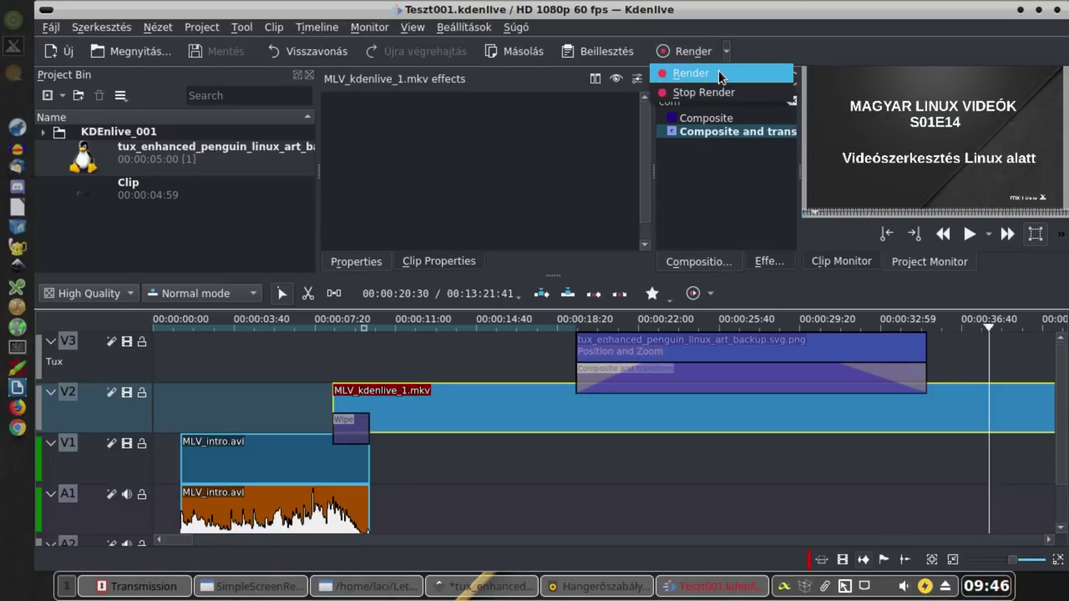
pyautogui.click(718, 73)
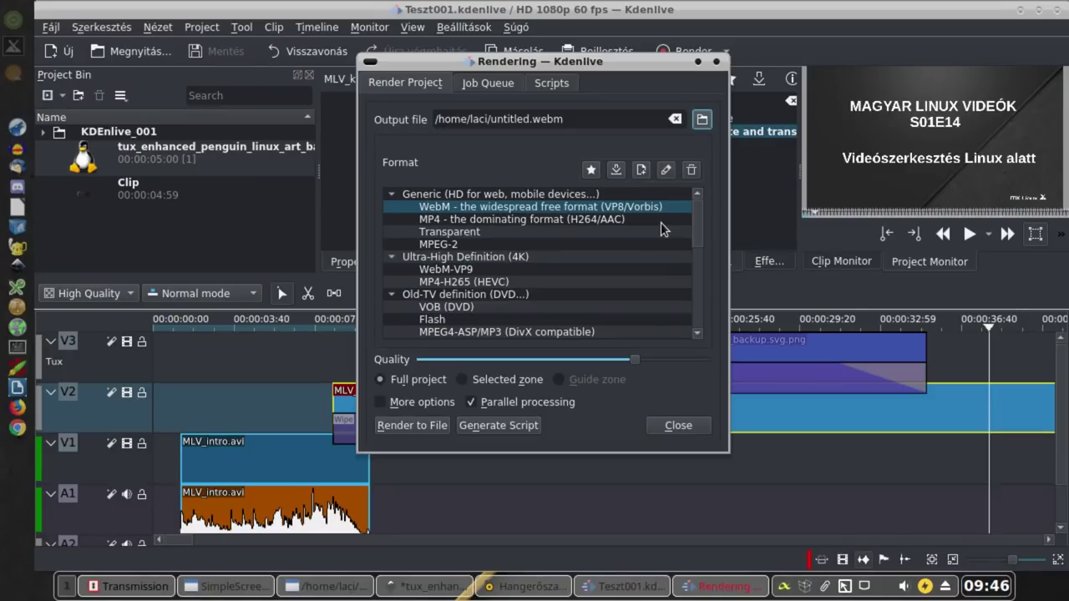
pyautogui.click(692, 233)
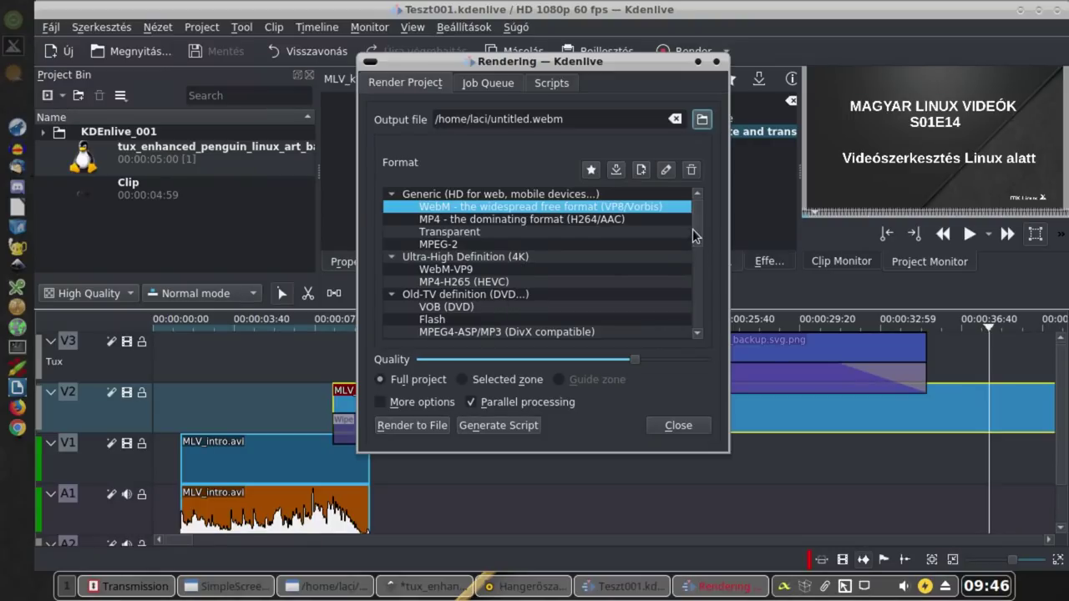
# - Look through the render format list from the Generic group down to the Lossless/HQ formats and return to its beginning
pyautogui.moveTo(692, 228); pyautogui.dragTo(696, 242)
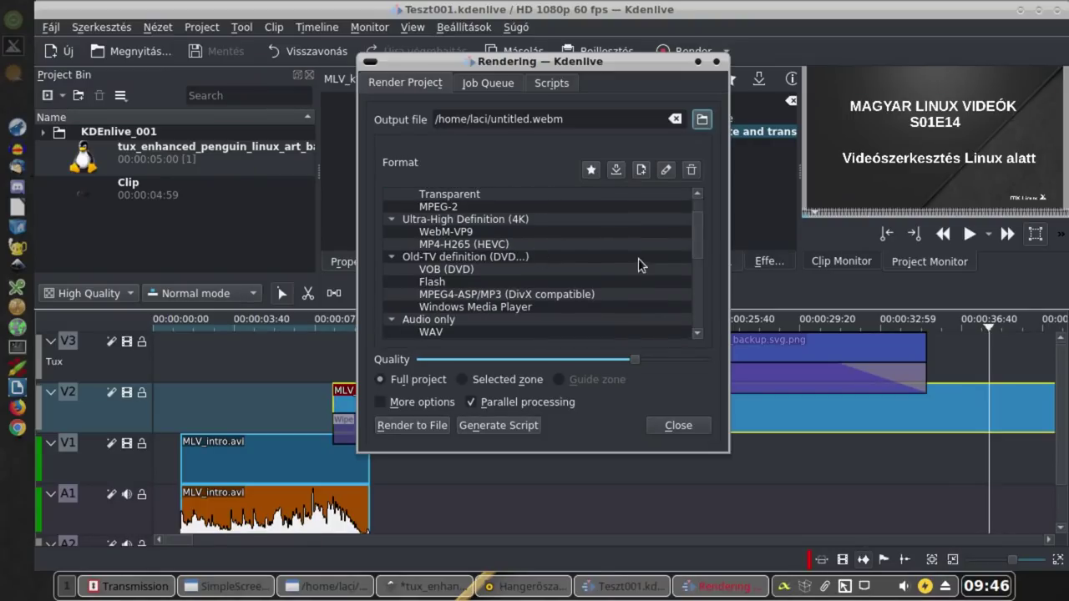
pyautogui.moveTo(693, 232); pyautogui.dragTo(695, 265)
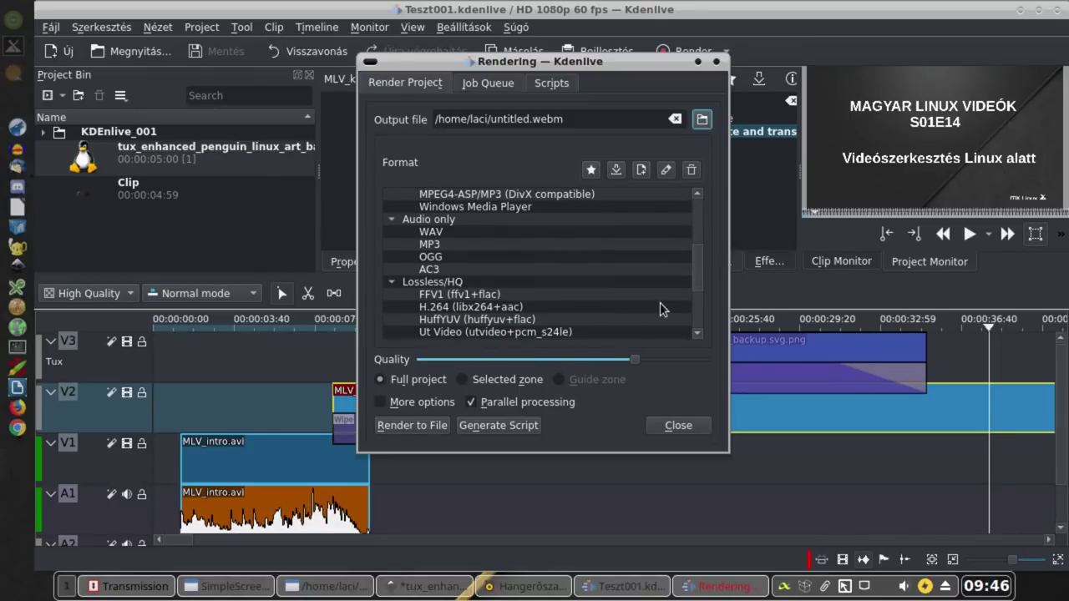
pyautogui.moveTo(698, 269); pyautogui.dragTo(707, 211)
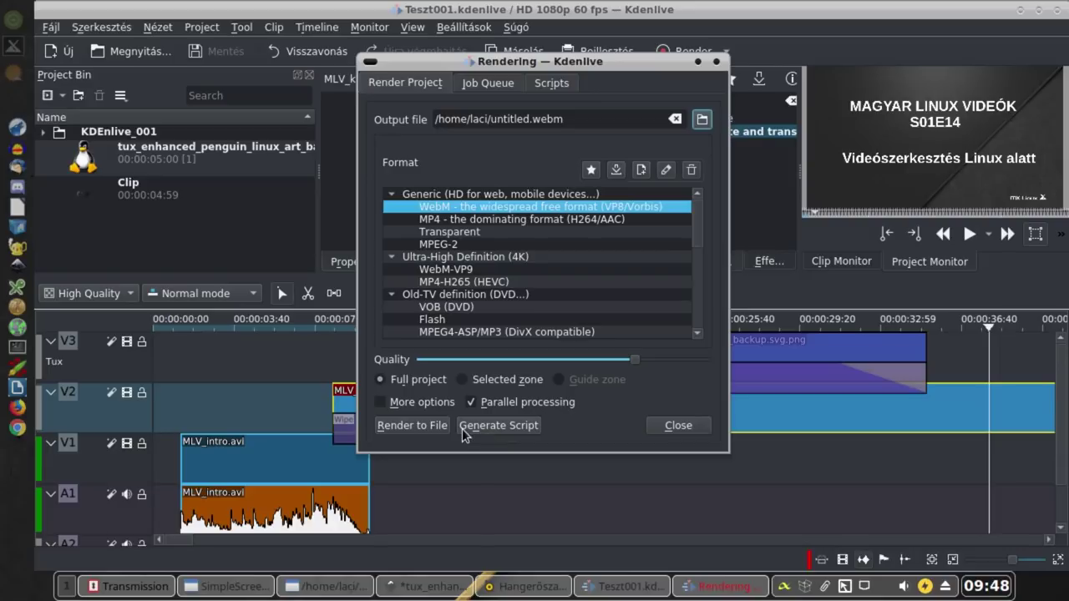
# - Start rendering the full project to untitled.webm in the WebM format, abort the job and close the rendering settings
pyautogui.click(393, 427)
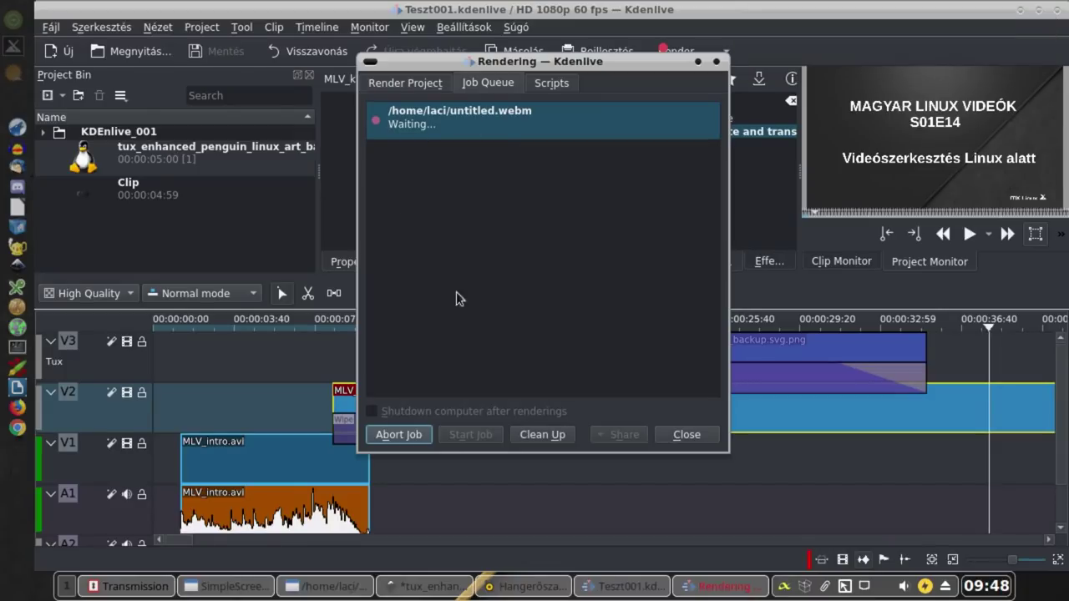
pyautogui.click(401, 434)
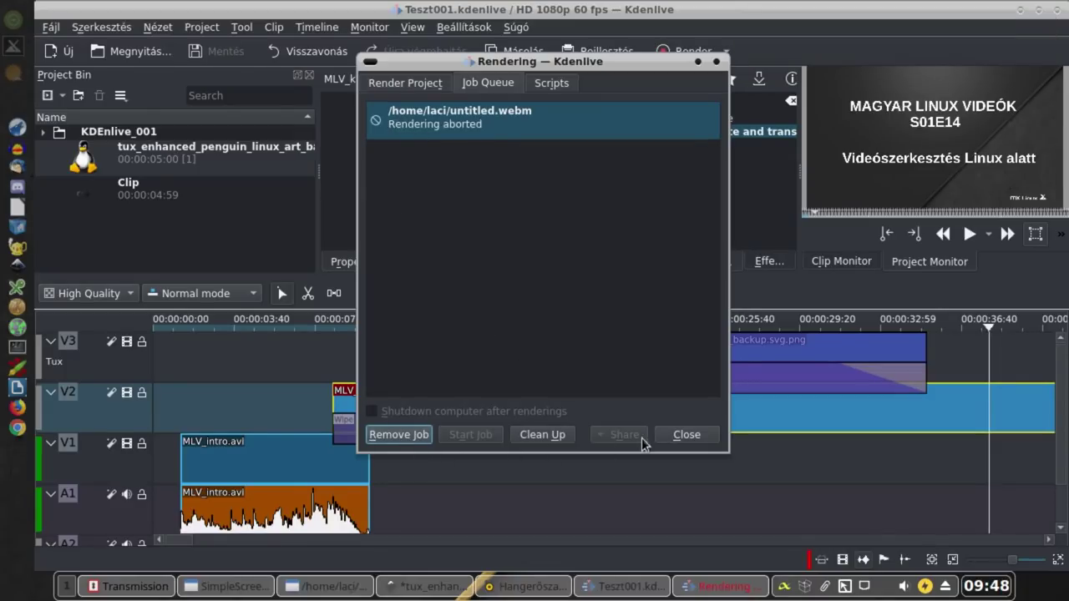
pyautogui.click(686, 434)
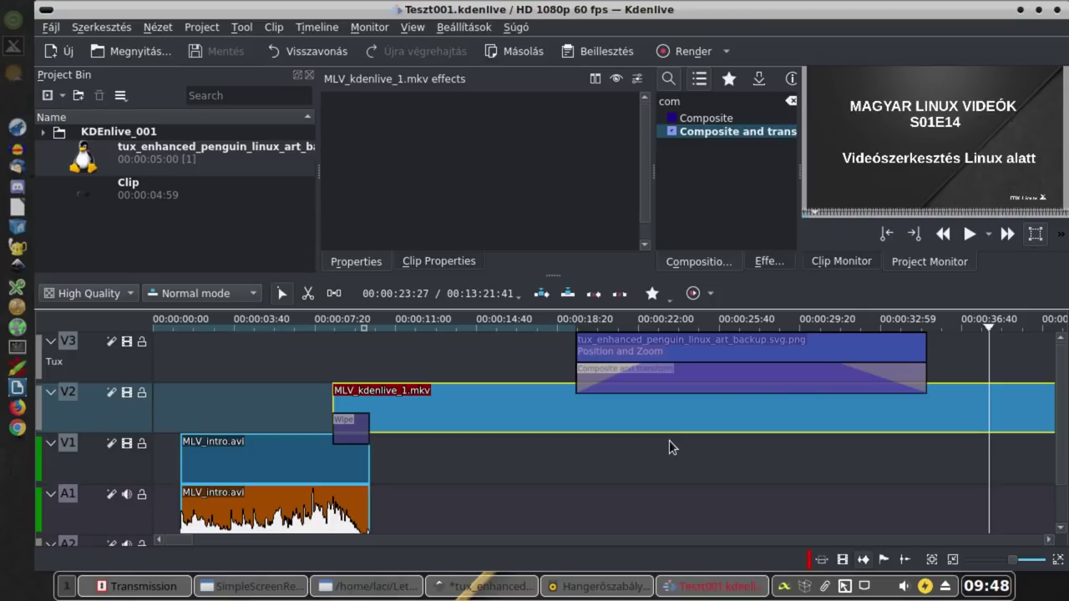